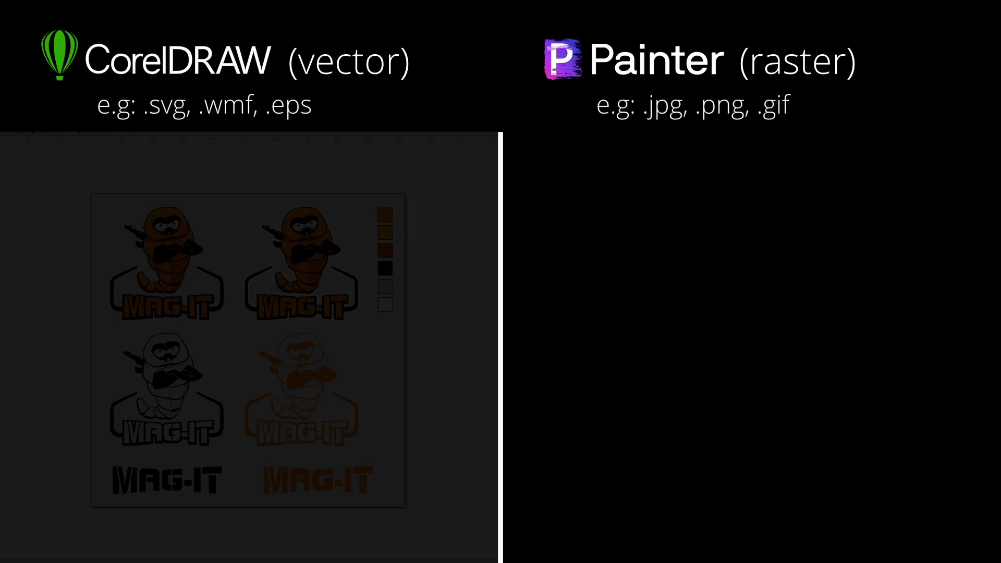
# Select one of the worm's lower orange body segments.
pyautogui.scroll(6, 323, 240)
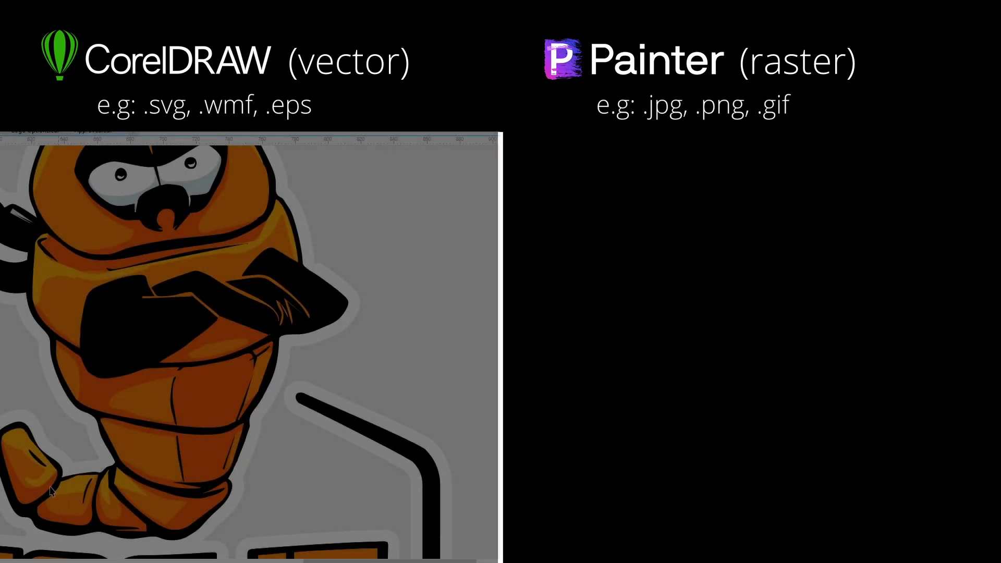
pyautogui.scroll(4, 15, 516)
pyautogui.scroll(3, 54, 513)
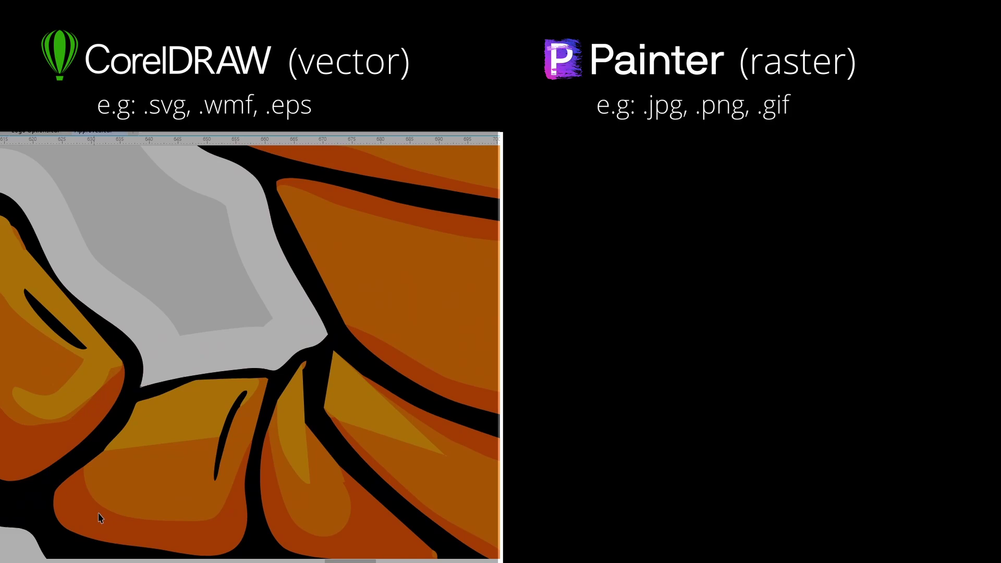
pyautogui.click(307, 533)
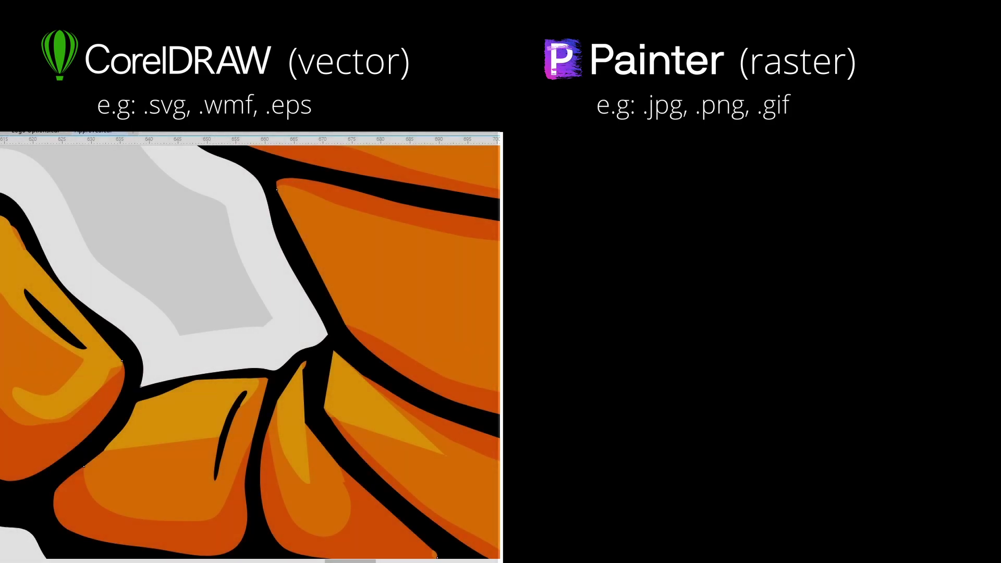
pyautogui.scroll(-3, 250, 349)
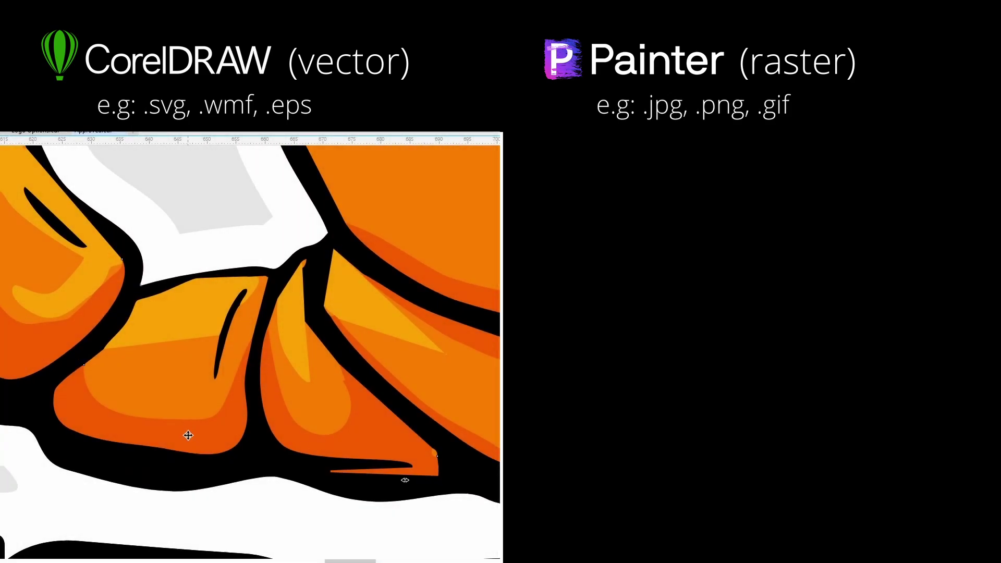
pyautogui.scroll(5, 201, 462)
pyautogui.scroll(5, 215, 434)
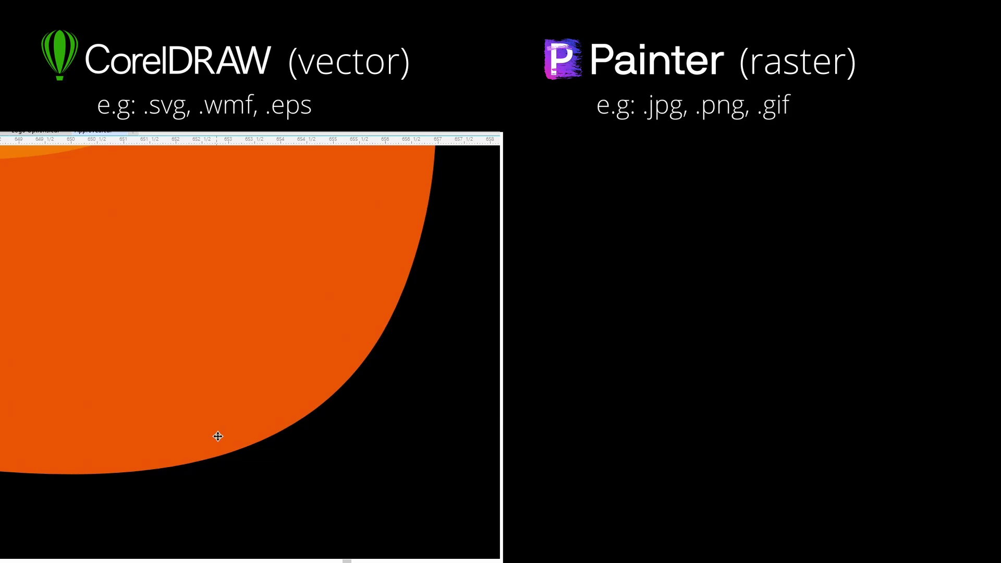
pyautogui.scroll(-5, 218, 436)
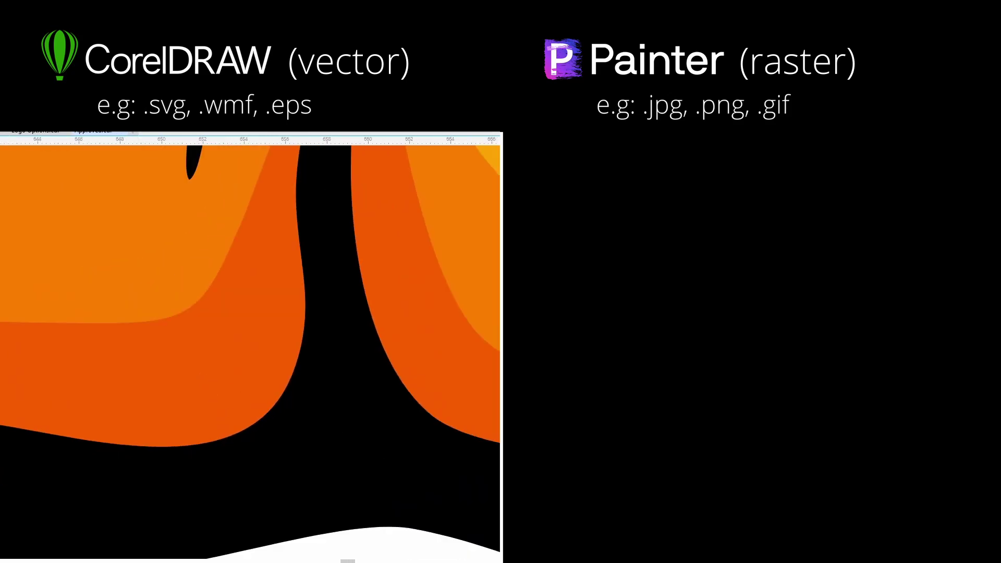
# Give the segment a fountain fill running from orange to pure red #FF0000.
pyautogui.hotkey('shift', 'F11')
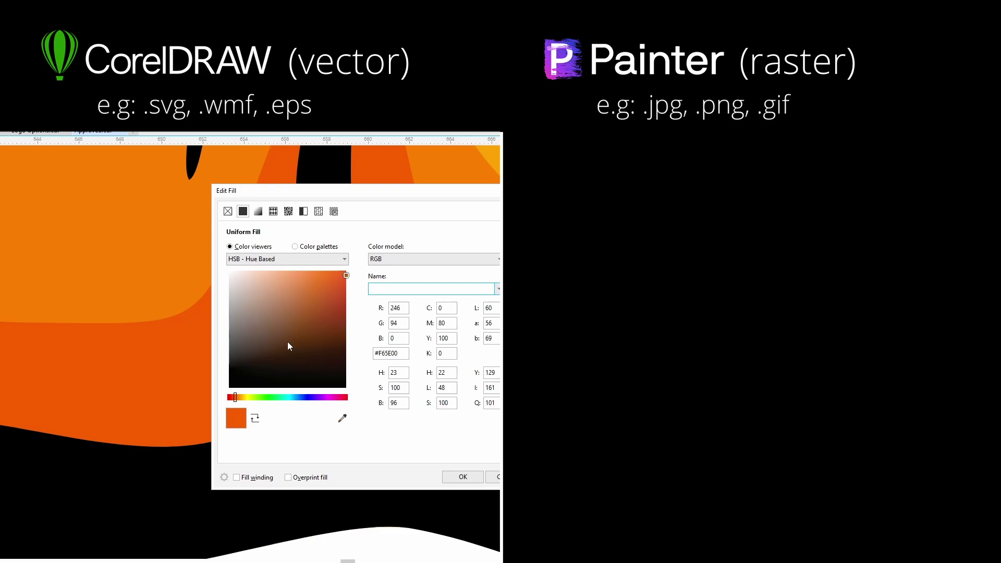
pyautogui.click(258, 211)
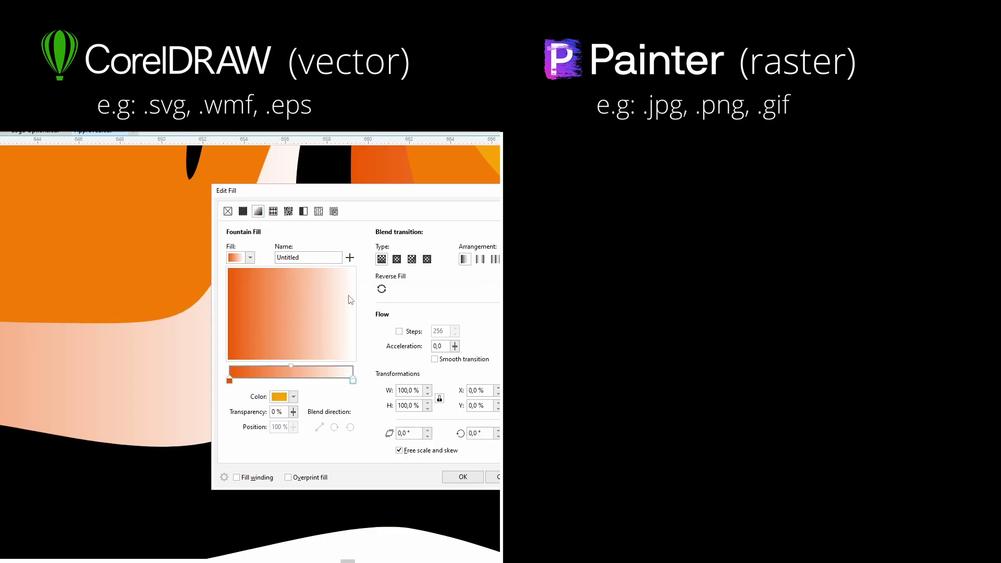
pyautogui.click(353, 379)
pyautogui.click(293, 397)
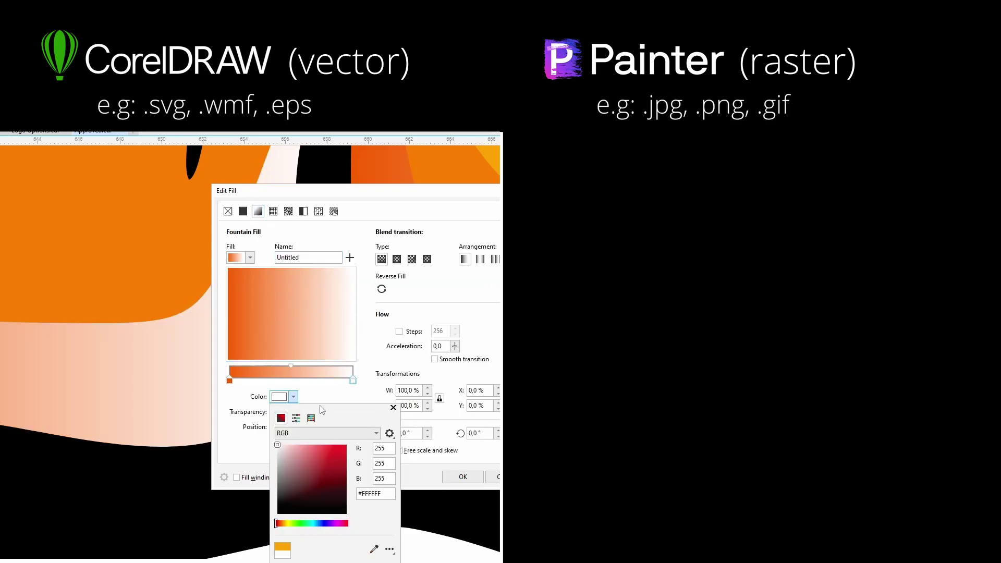
pyautogui.moveTo(308, 462); pyautogui.dragTo(377, 421)
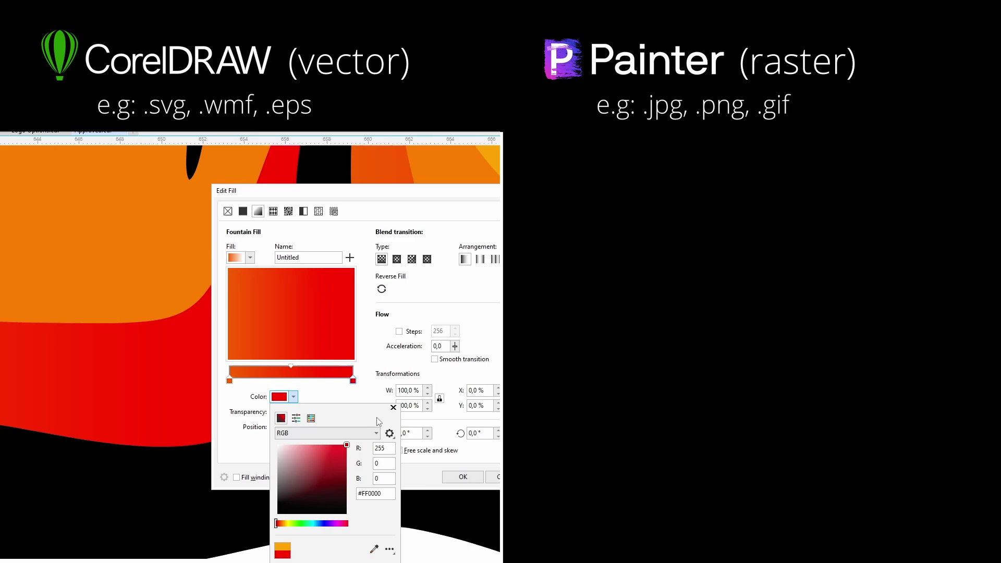
pyautogui.click(442, 482)
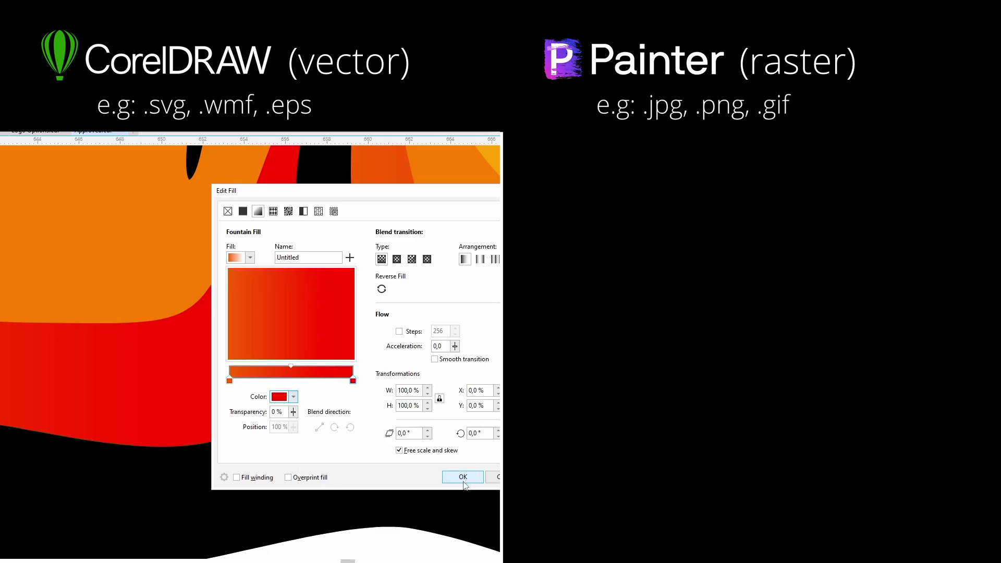
pyautogui.click(463, 477)
pyautogui.scroll(-2, 407, 413)
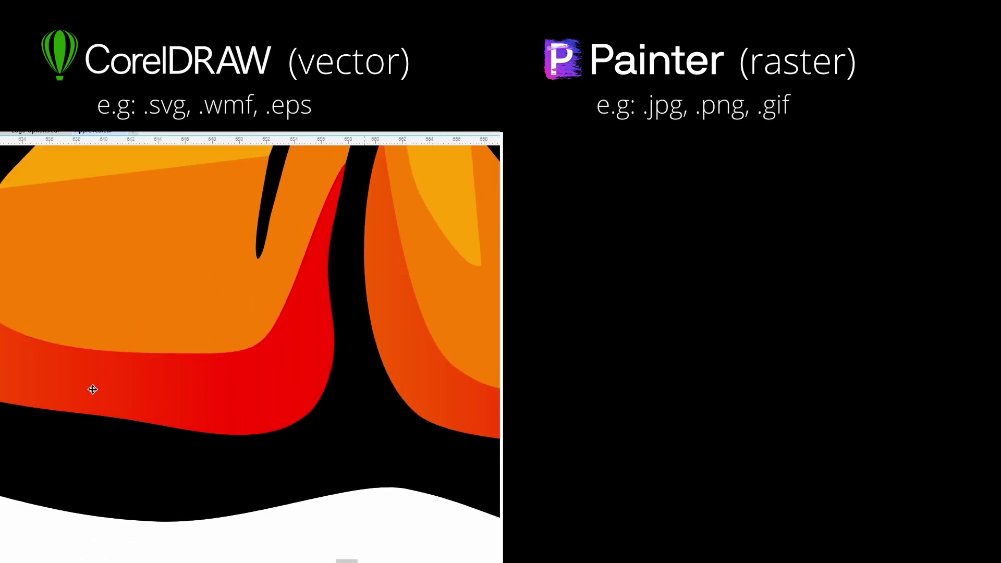
pyautogui.scroll(-1, 91, 388)
pyautogui.scroll(3, 69, 393)
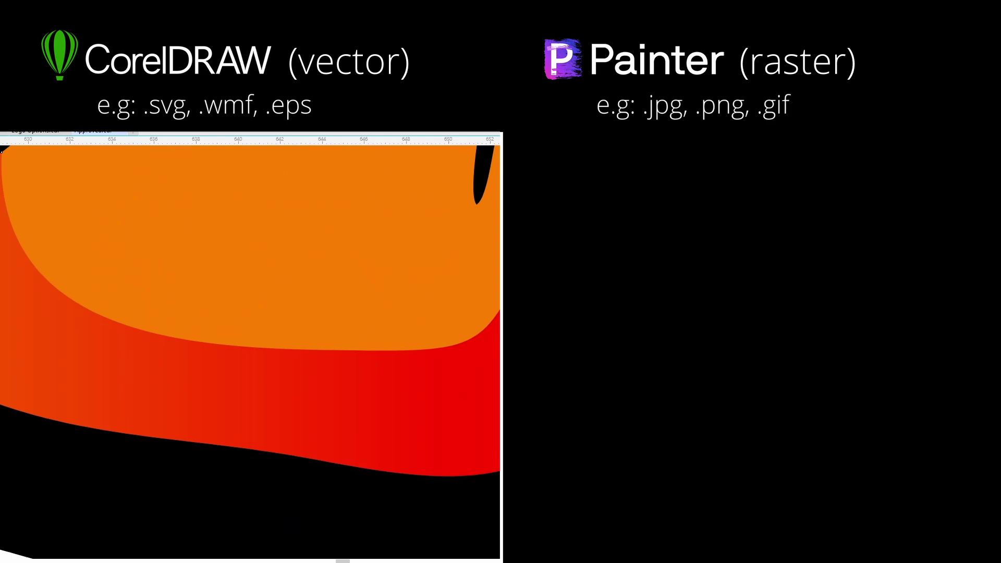
pyautogui.scroll(-2, 69, 394)
pyautogui.scroll(-4, 139, 398)
pyautogui.scroll(-5, 139, 398)
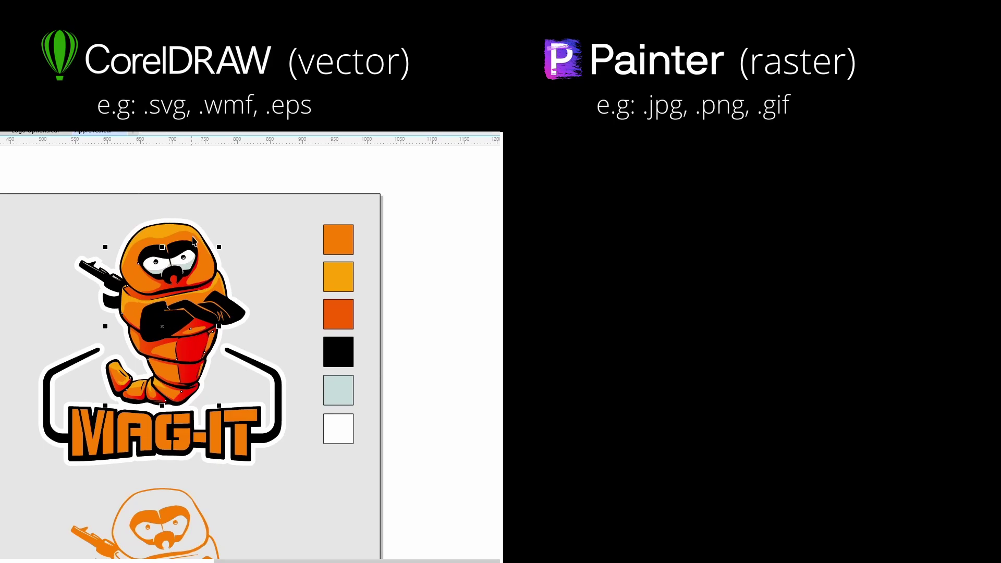
# Scale down a copy of the MAG-IT logo and move it beside the colour swatches.
pyautogui.click(301, 217)
pyautogui.moveTo(31, 206)
pyautogui.mouseDown()
pyautogui.moveTo(301, 487)
pyautogui.moveTo(188, 333)
pyautogui.moveTo(95, 323)
pyautogui.mouseUp()
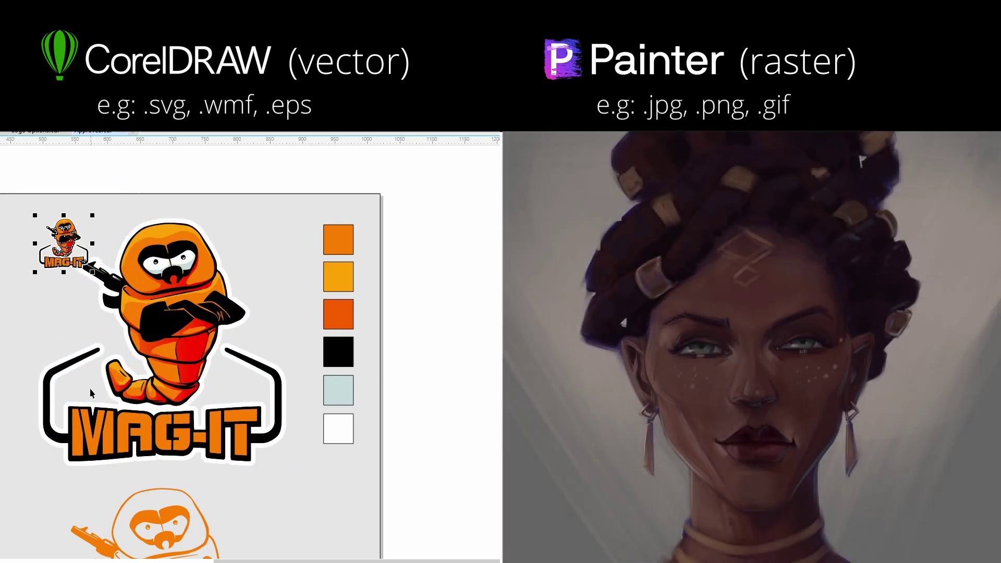
pyautogui.moveTo(78, 237); pyautogui.dragTo(292, 239)
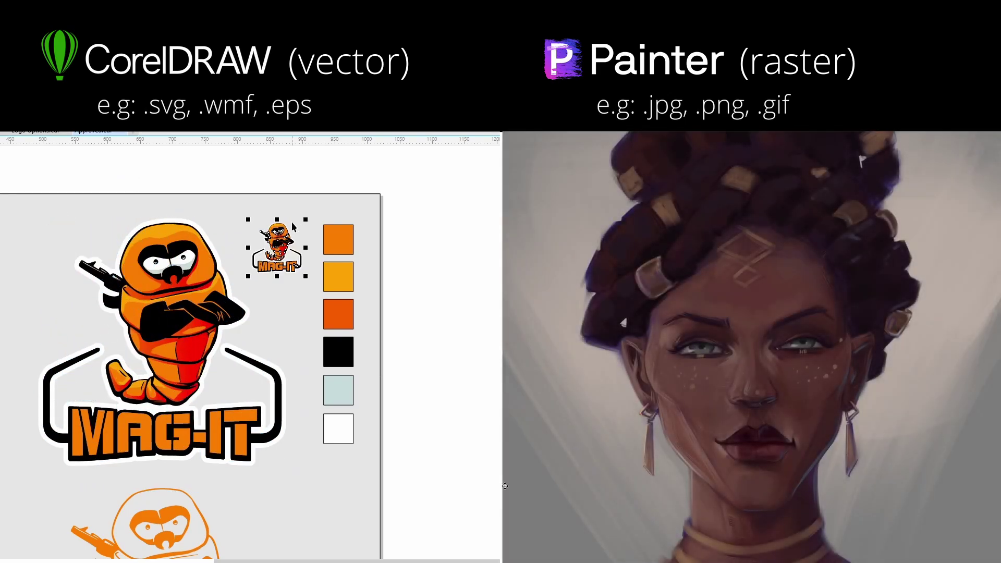
pyautogui.scroll(10, 292, 226)
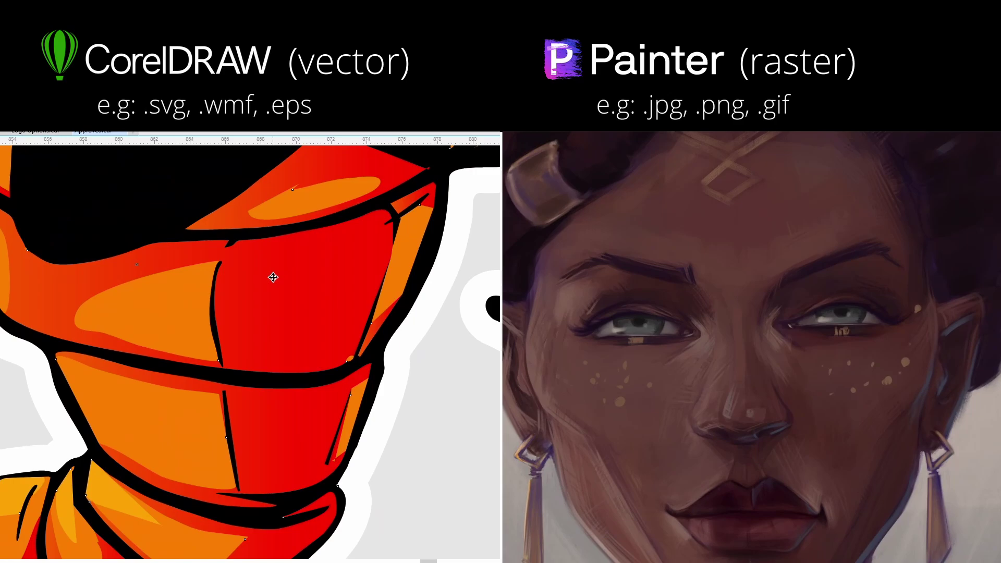
pyautogui.scroll(-2, 273, 277)
pyautogui.scroll(-4, 273, 276)
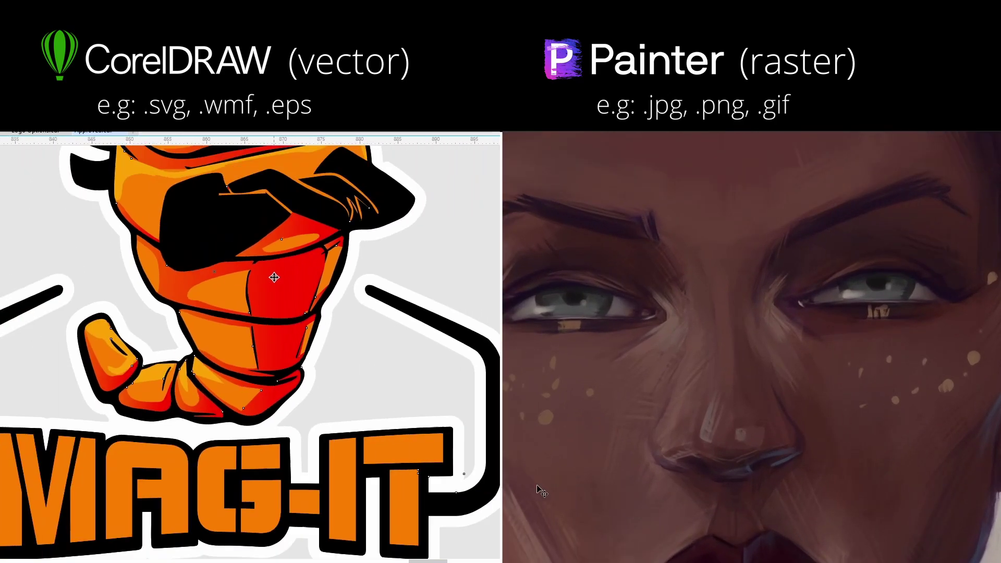
pyautogui.scroll(-6, 274, 276)
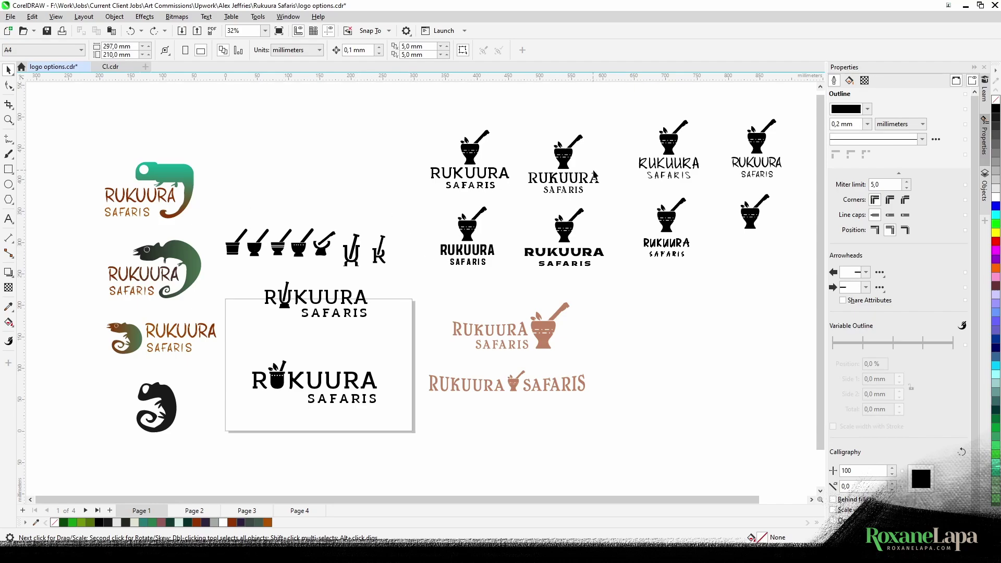
# Delete the nodes along the black chameleon's back to smooth it into one curve.
pyautogui.click(170, 394)
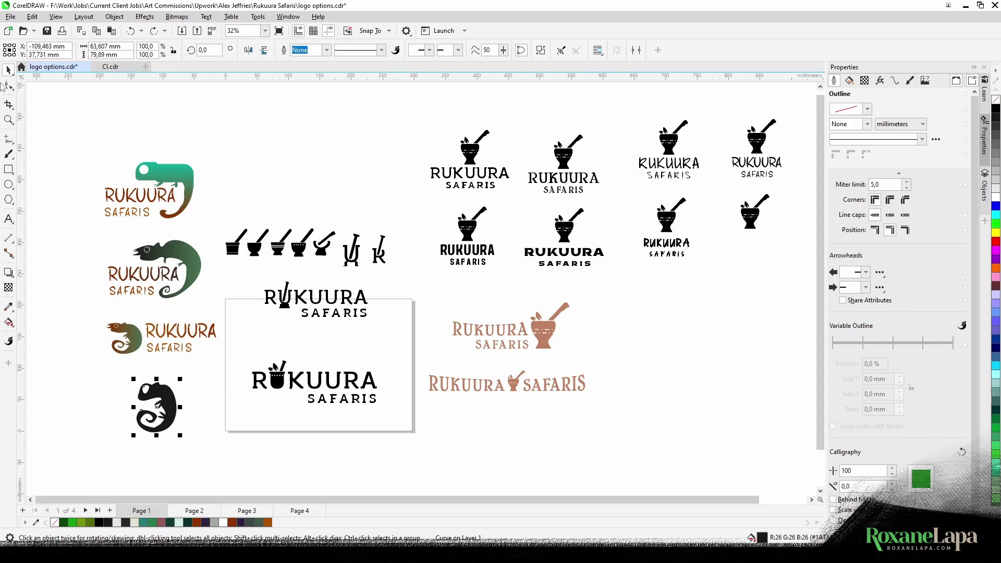
pyautogui.click(8, 86)
pyautogui.moveTo(177, 390); pyautogui.dragTo(166, 428)
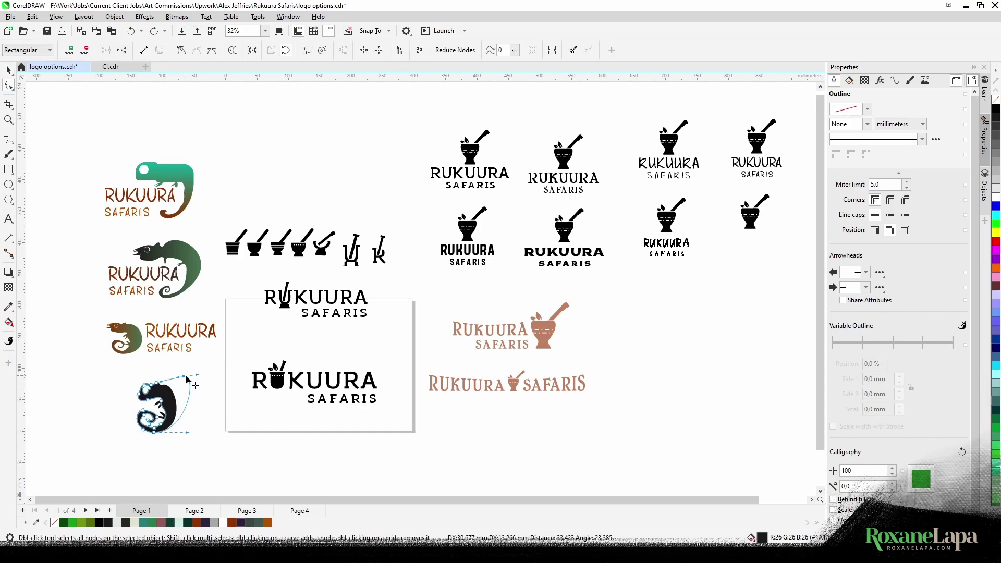
pyautogui.press('Delete')
pyautogui.click(9, 69)
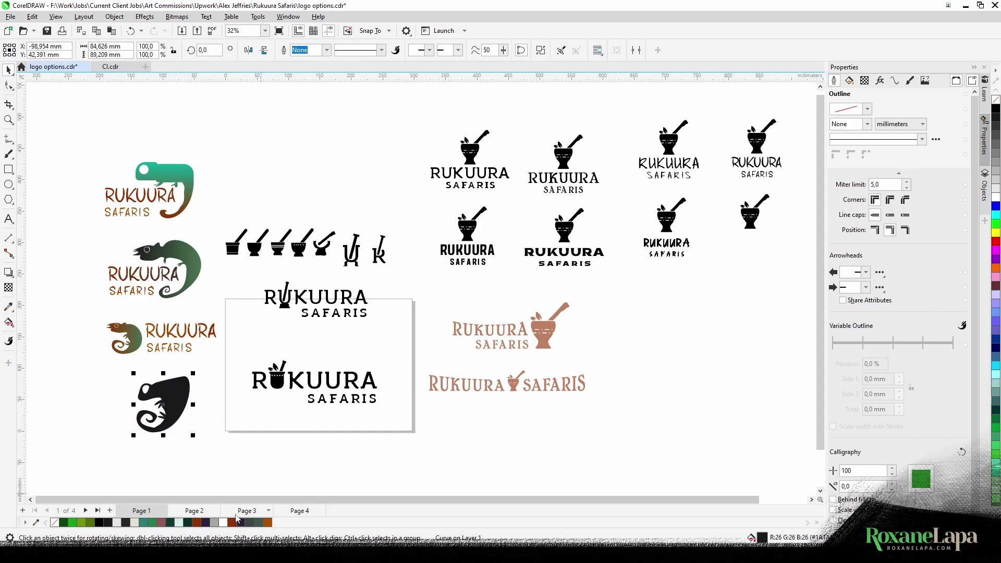
# Browse logo option Pages 2, 3 and 4, then switch to another open document.
pyautogui.click(195, 513)
pyautogui.scroll(2, 287, 477)
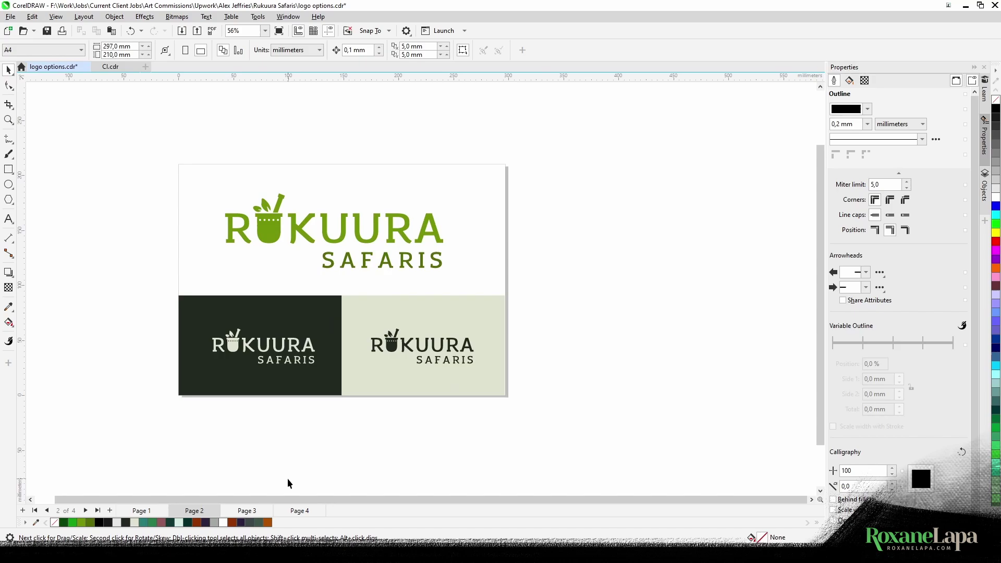
pyautogui.click(247, 513)
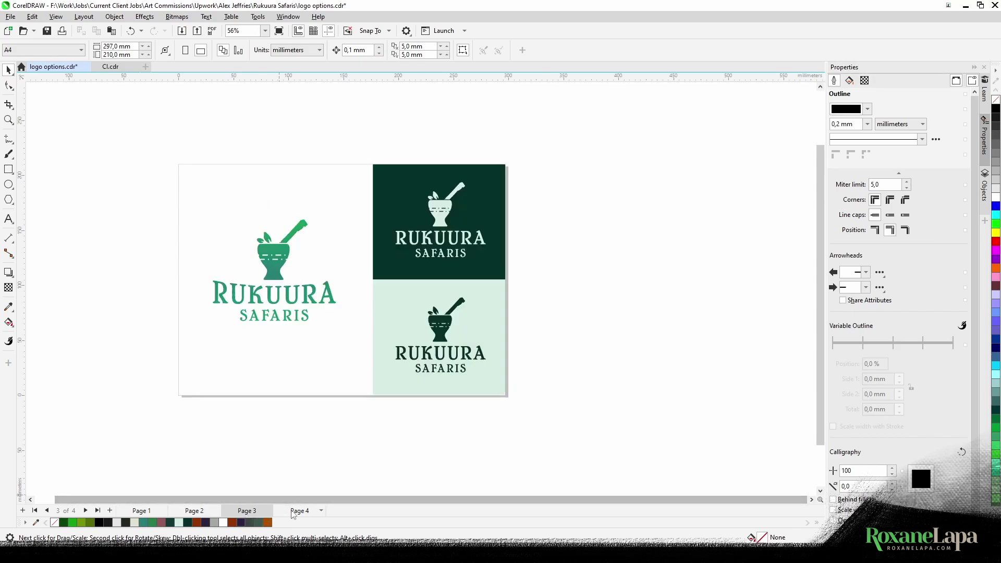
pyautogui.click(296, 512)
pyautogui.scroll(1, 157, 229)
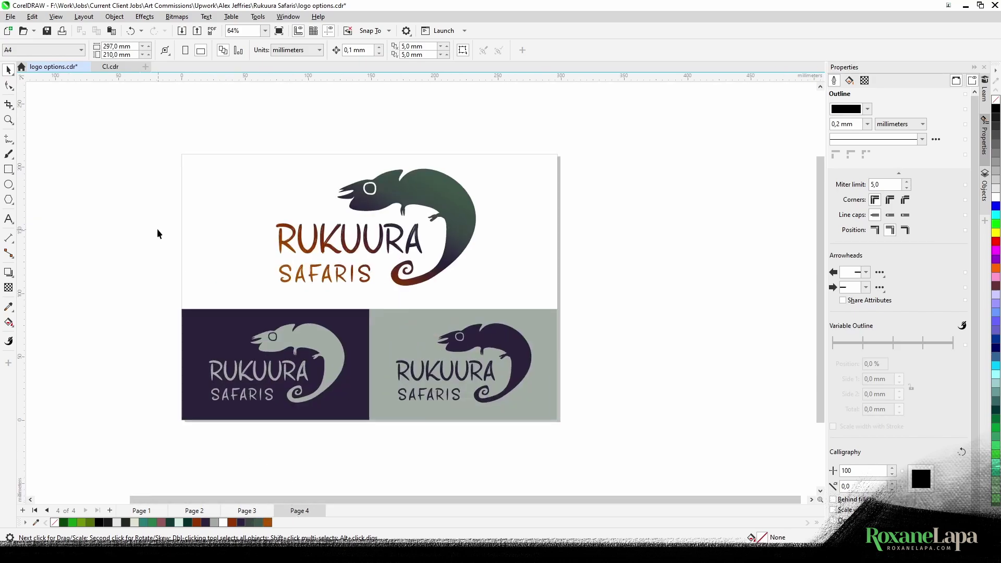
pyautogui.click(116, 67)
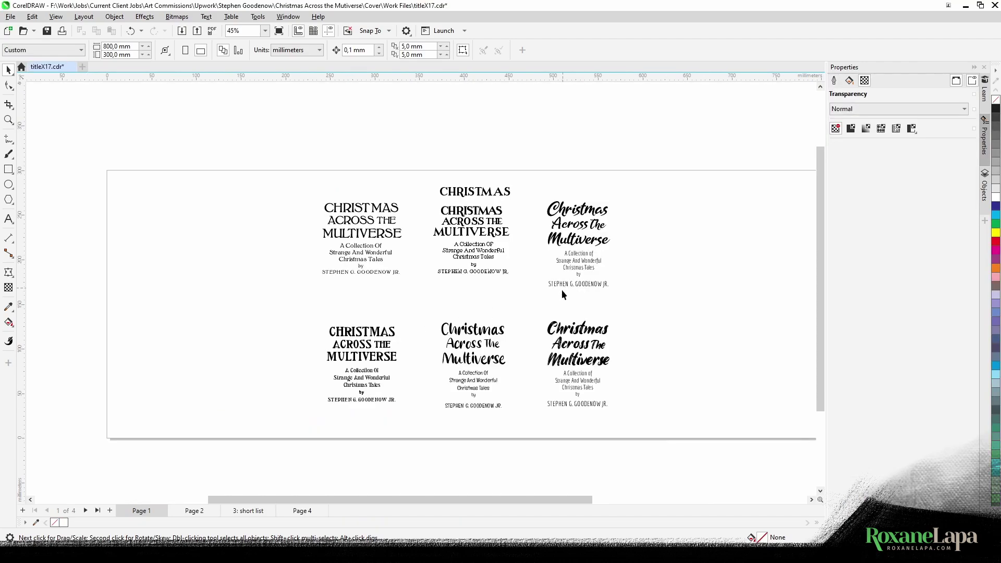
# Browse through the title design pages to Page 4.
pyautogui.scroll(1, 562, 295)
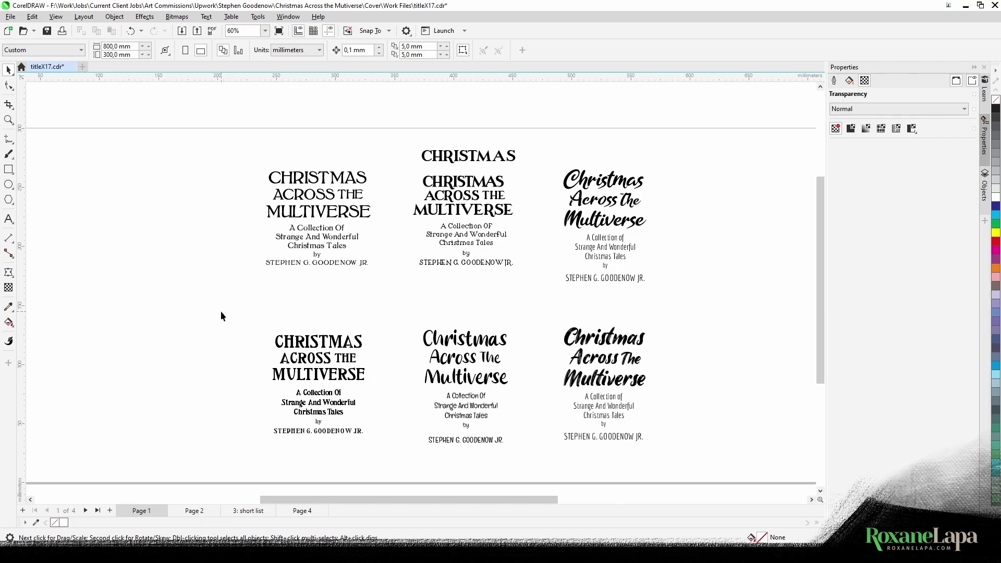
pyautogui.click(203, 513)
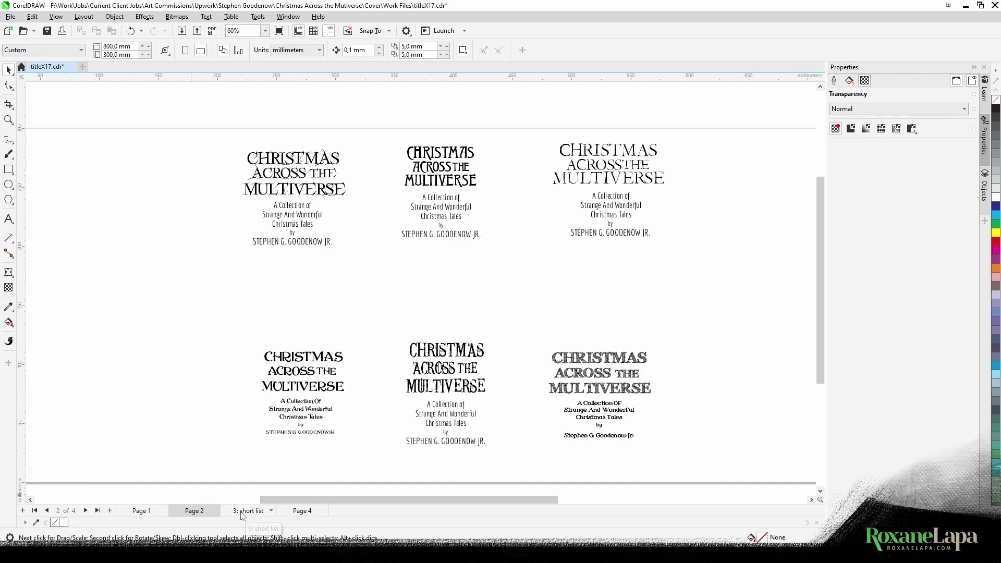
pyautogui.click(242, 515)
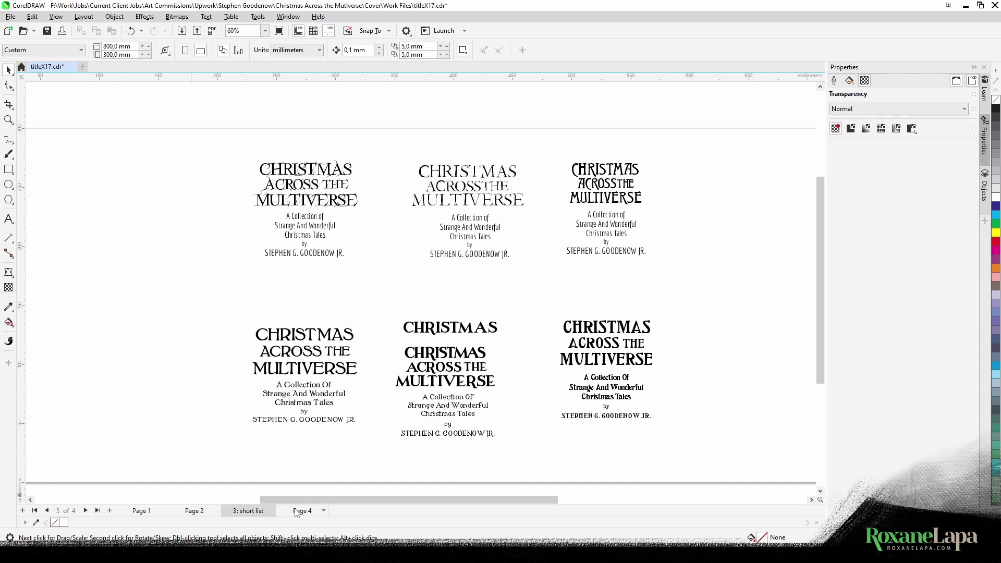
pyautogui.click(301, 512)
# Place a copy of the first Page 4 title to its left.
pyautogui.moveTo(276, 181); pyautogui.dragTo(440, 295)
pyautogui.moveTo(336, 245); pyautogui.dragTo(124, 244)
pyautogui.rightClick(125, 246)
pyautogui.moveTo(157, 348)
pyautogui.press('Escape')
pyautogui.scroll(3, 119, 244)
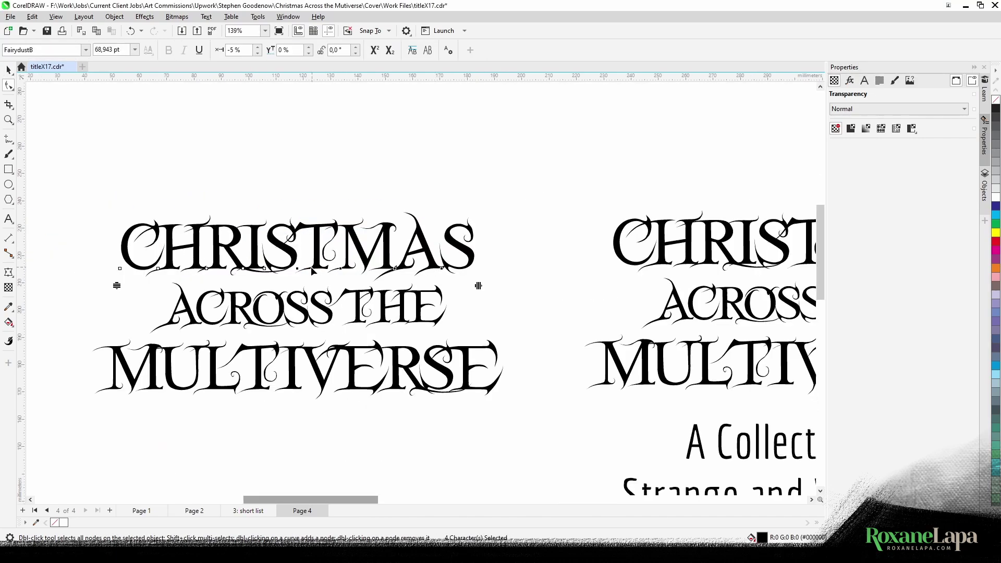
# Convert the copied title to curves and delete its swash nodes.
pyautogui.press('F10')
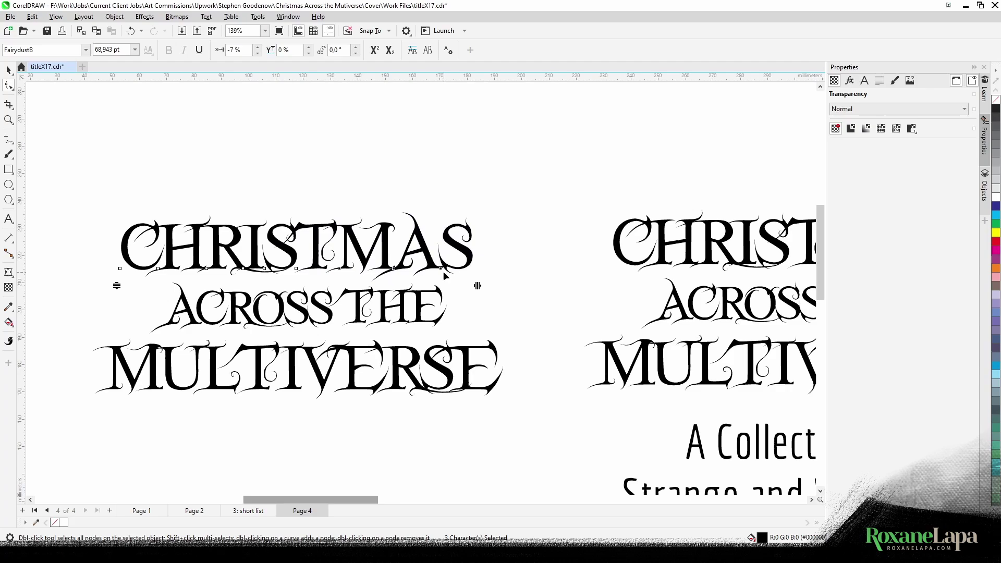
pyautogui.hotkey('ctrl', 'q')
pyautogui.scroll(5, 323, 255)
pyautogui.moveTo(314, 242); pyautogui.dragTo(313, 242)
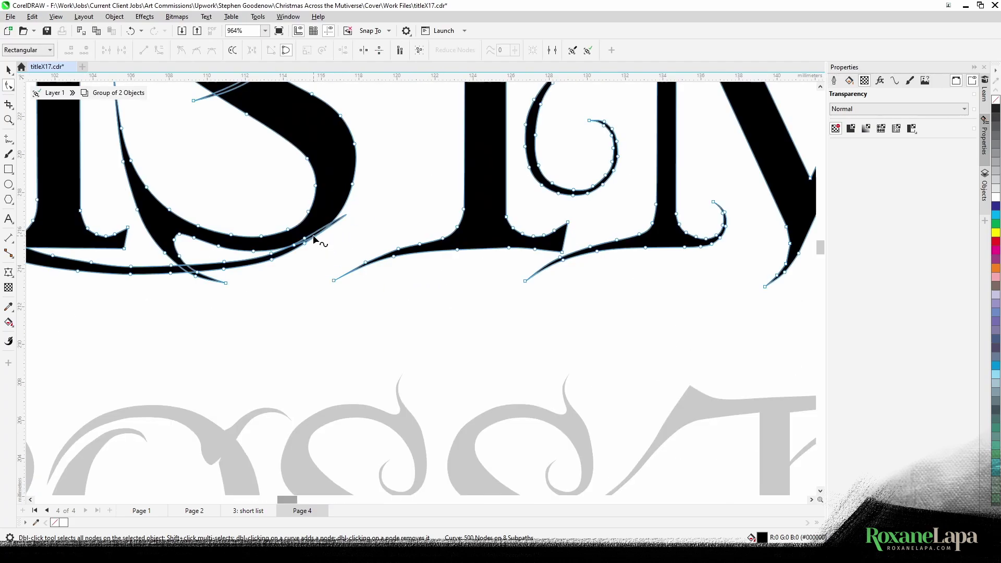
pyautogui.press('Delete')
pyautogui.scroll(-6, 281, 253)
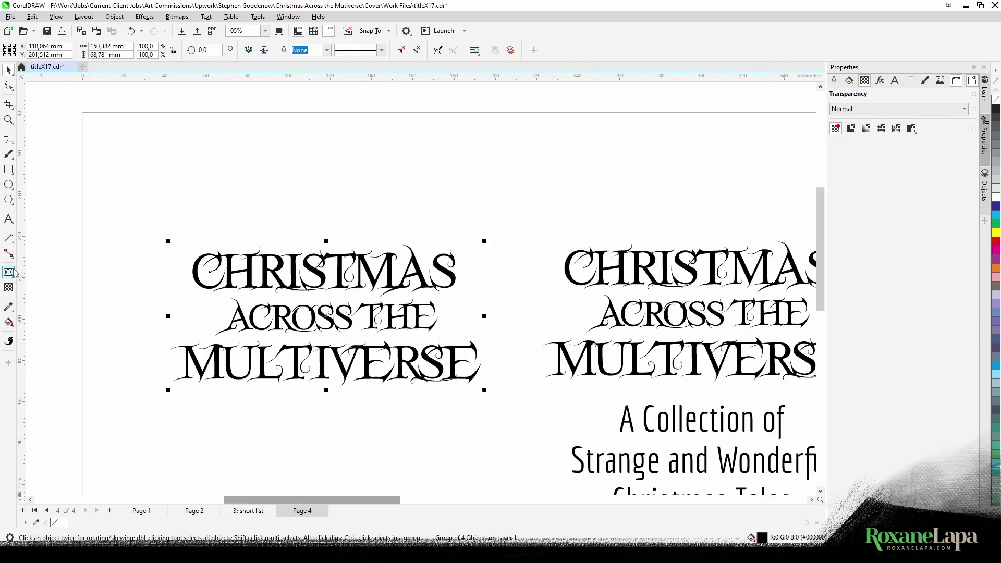
# Warp the title with an envelope, slanting its top and curving both side edges.
pyautogui.click(8, 272)
pyautogui.moveTo(172, 247); pyautogui.dragTo(222, 247)
pyautogui.doubleClick(172, 315)
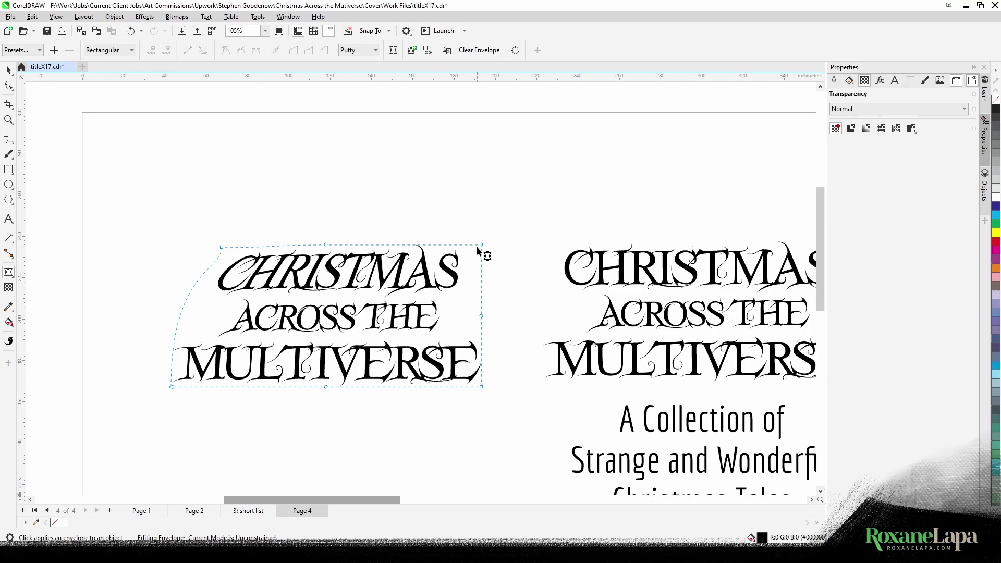
pyautogui.moveTo(481, 244); pyautogui.dragTo(455, 243)
pyautogui.doubleClick(481, 316)
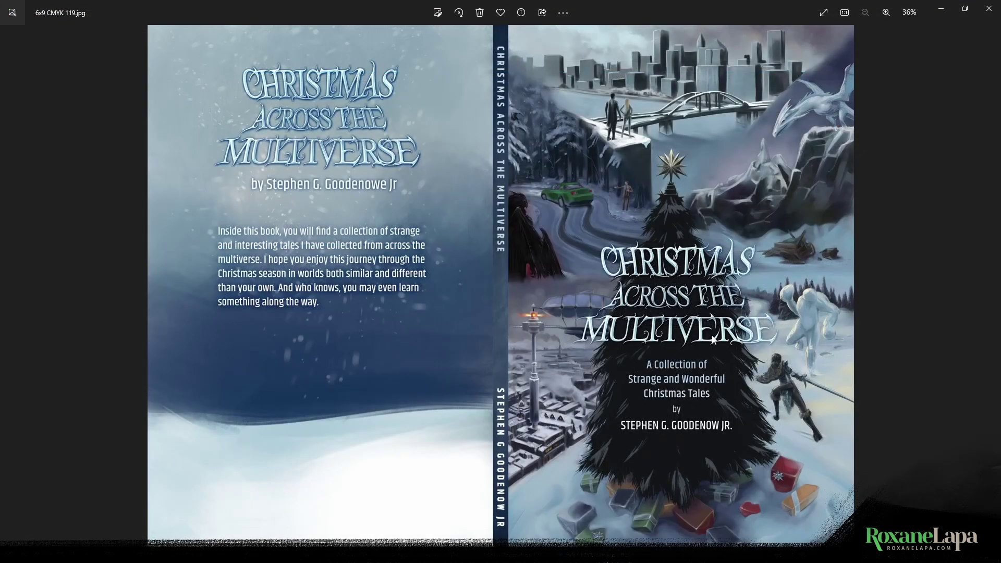
pyautogui.scroll(4, 714, 340)
pyautogui.scroll(3, 793, 327)
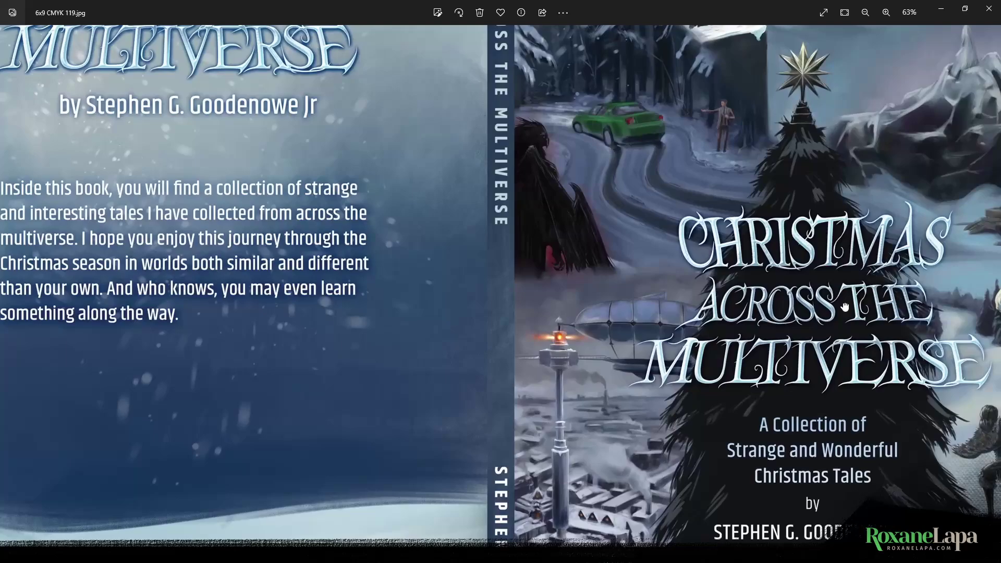
pyautogui.scroll(2, 737, 311)
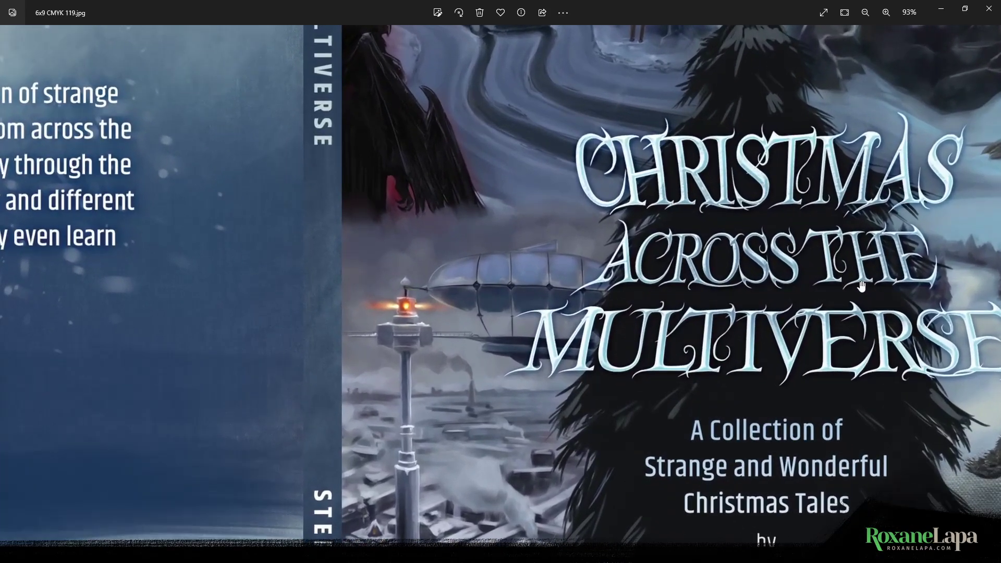
pyautogui.moveTo(620, 320); pyautogui.dragTo(393, 337)
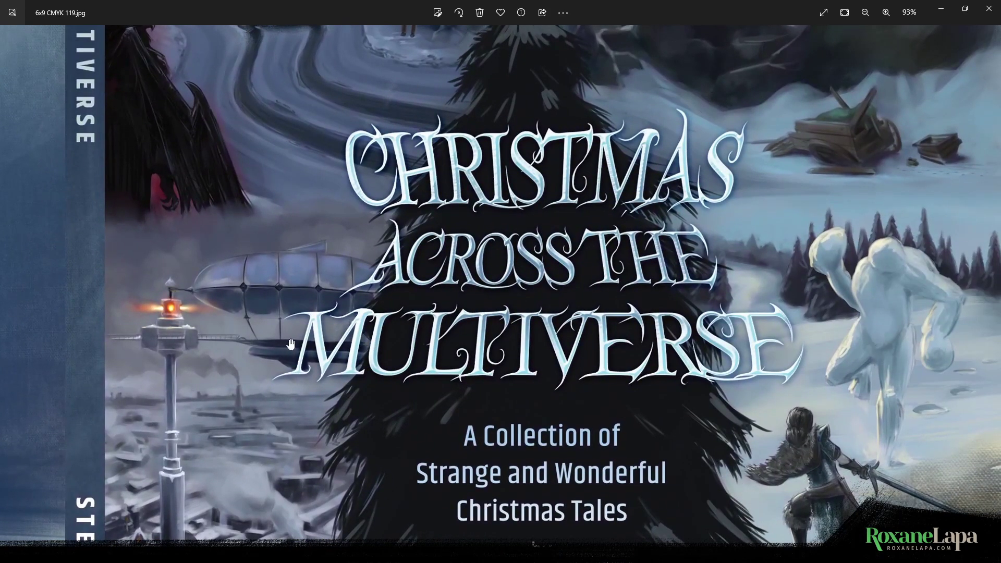
pyautogui.scroll(-5, 245, 345)
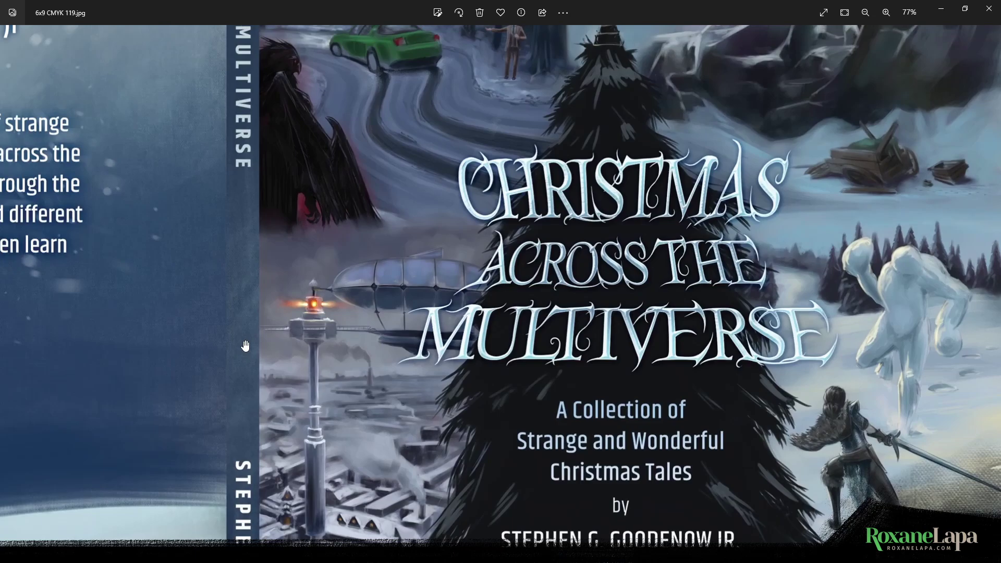
pyautogui.scroll(-3, 245, 345)
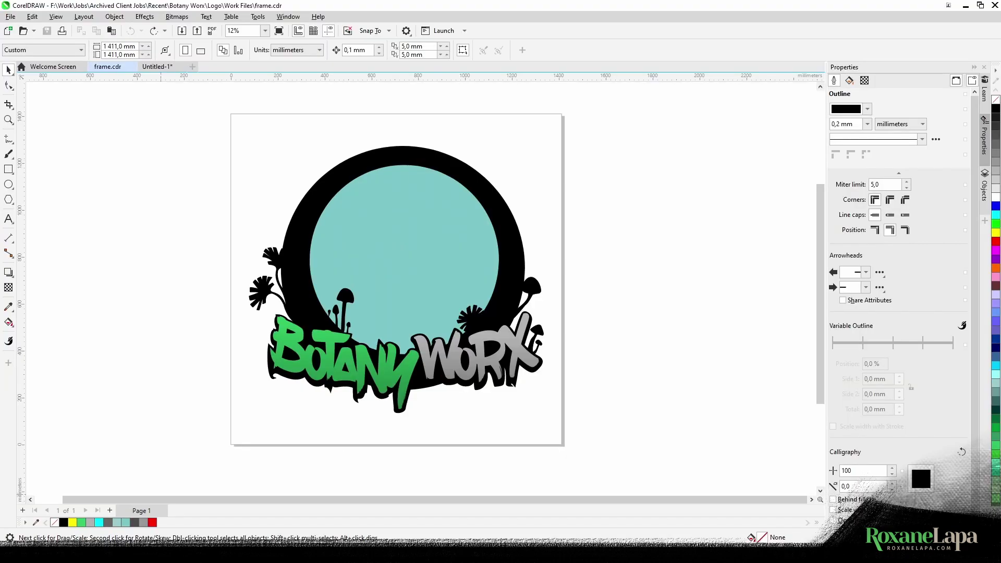
# Hide the Backframe and Front Frame layers so only the worm character remains.
pyautogui.scroll(4, 335, 364)
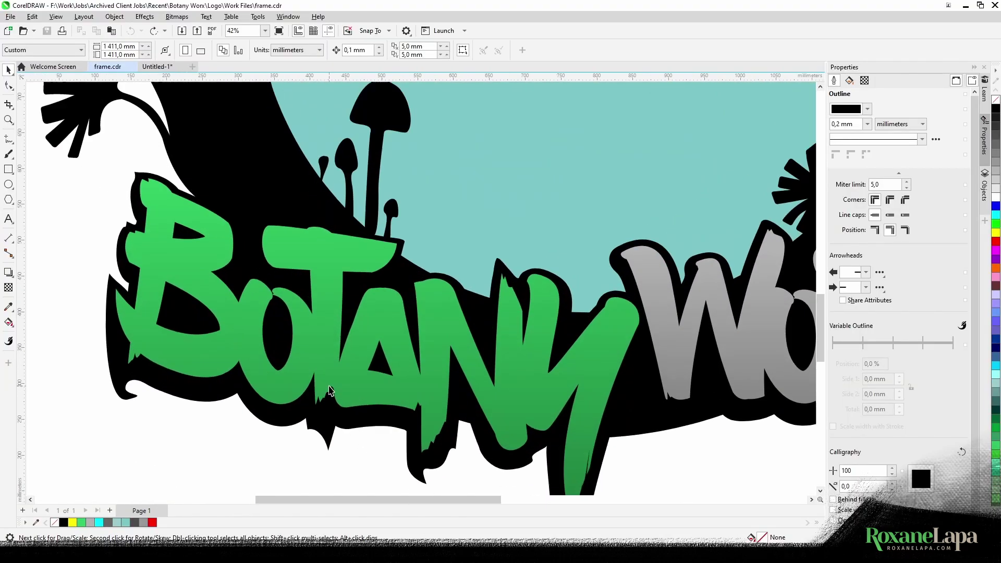
pyautogui.click(336, 364)
pyautogui.scroll(-2, 336, 364)
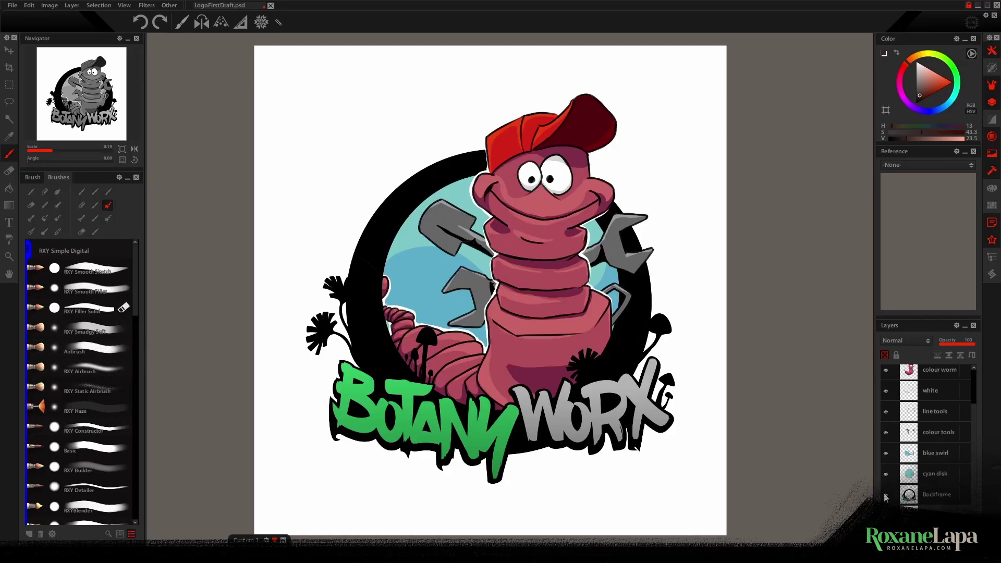
pyautogui.click(885, 495)
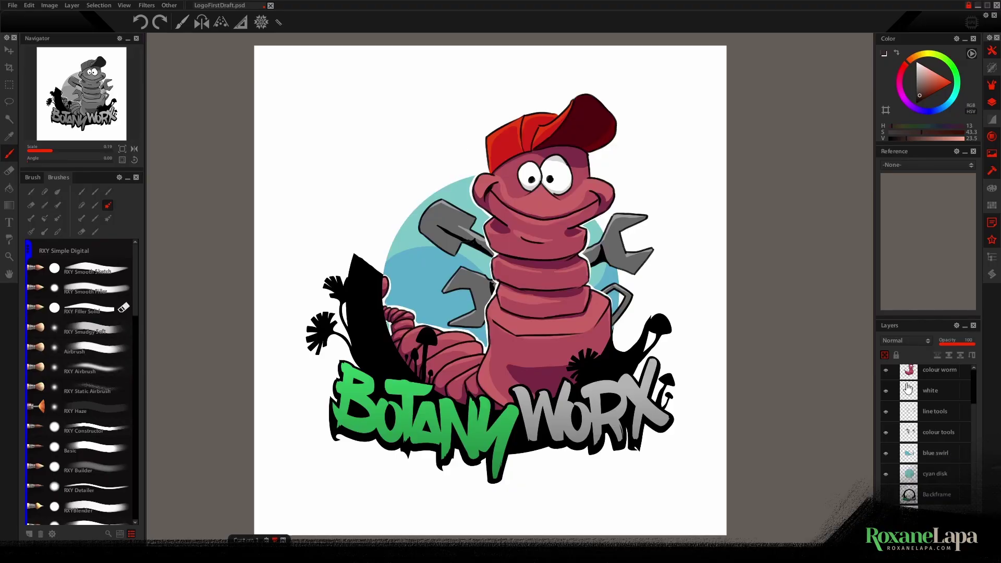
pyautogui.scroll(1, 887, 373)
pyautogui.scroll(1, 884, 384)
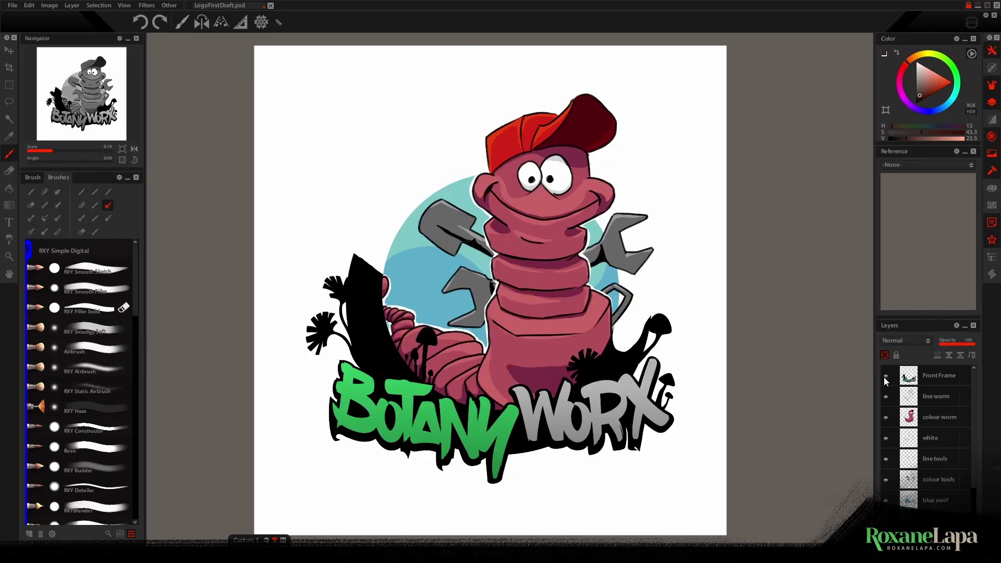
pyautogui.click(885, 375)
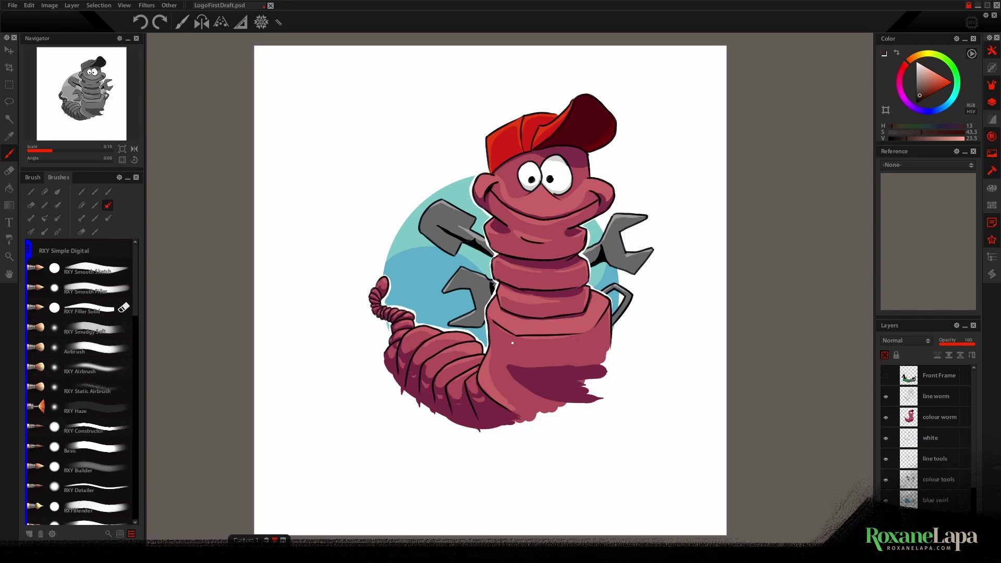
pyautogui.scroll(4, 555, 270)
pyautogui.scroll(4, 556, 271)
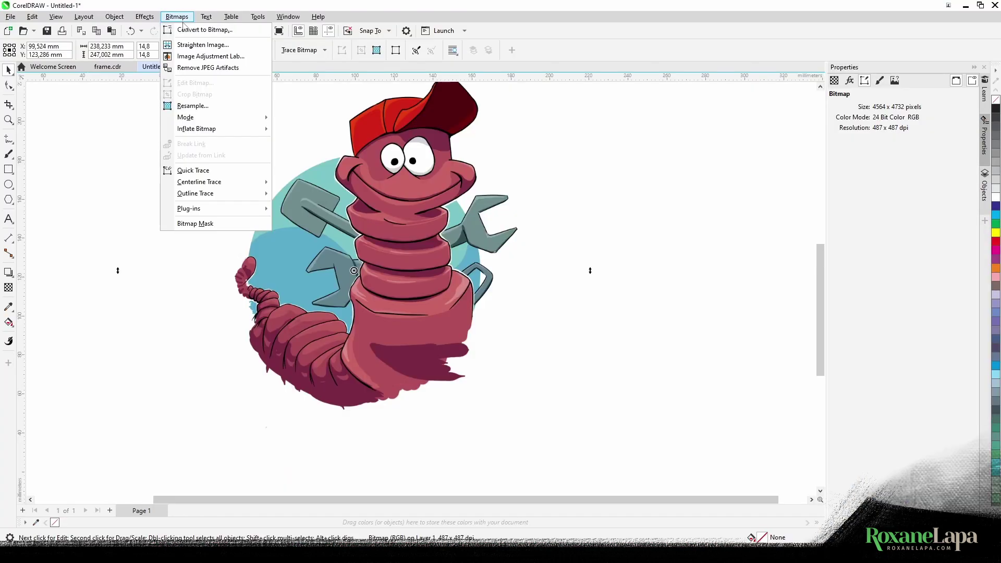
# Trace the worm bitmap with Outline Trace > Detailed Logo and pan the before-and-after previews.
pyautogui.moveTo(218, 196)
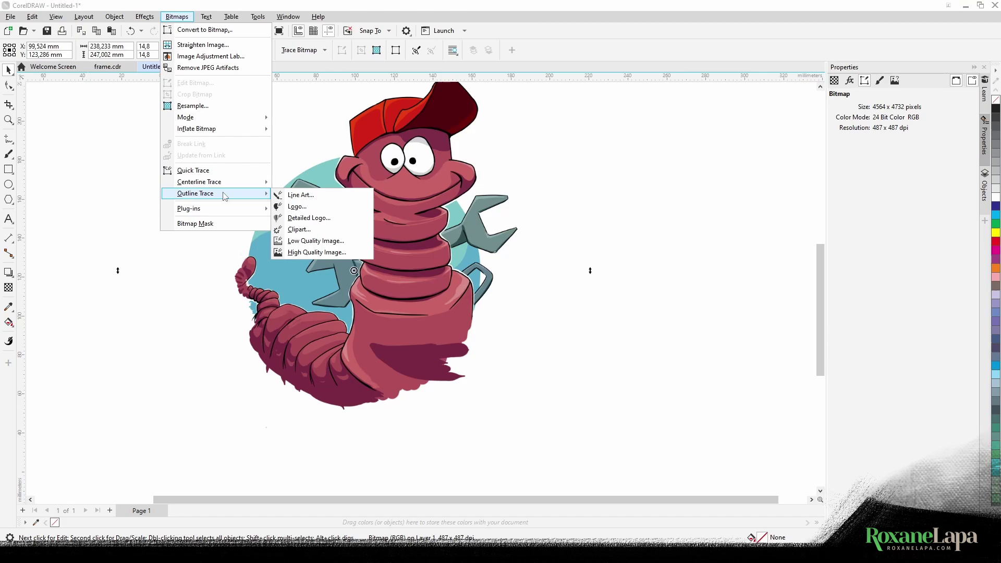
pyautogui.click(307, 218)
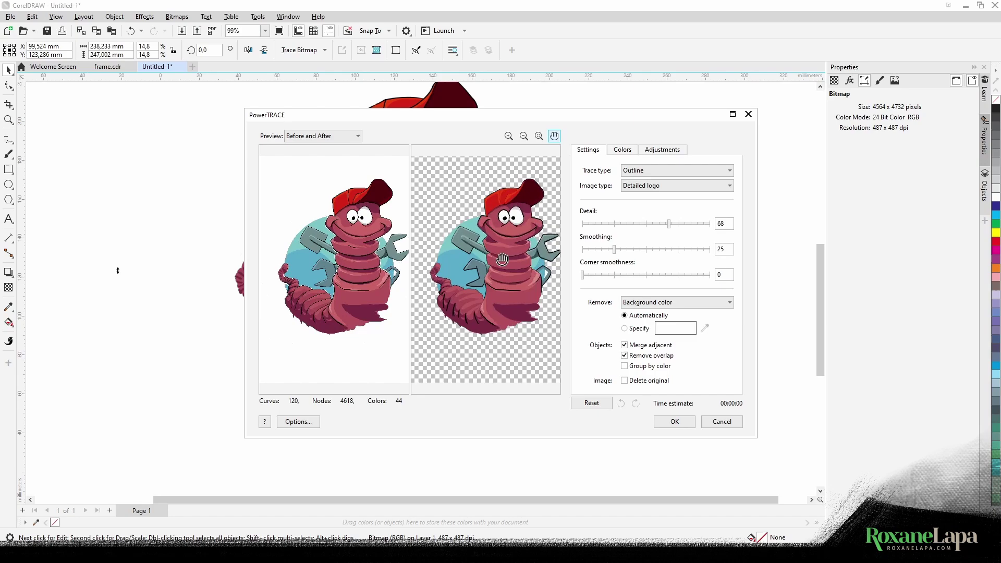
pyautogui.scroll(3, 502, 259)
pyautogui.scroll(-2, 495, 250)
pyautogui.moveTo(494, 250); pyautogui.dragTo(514, 259)
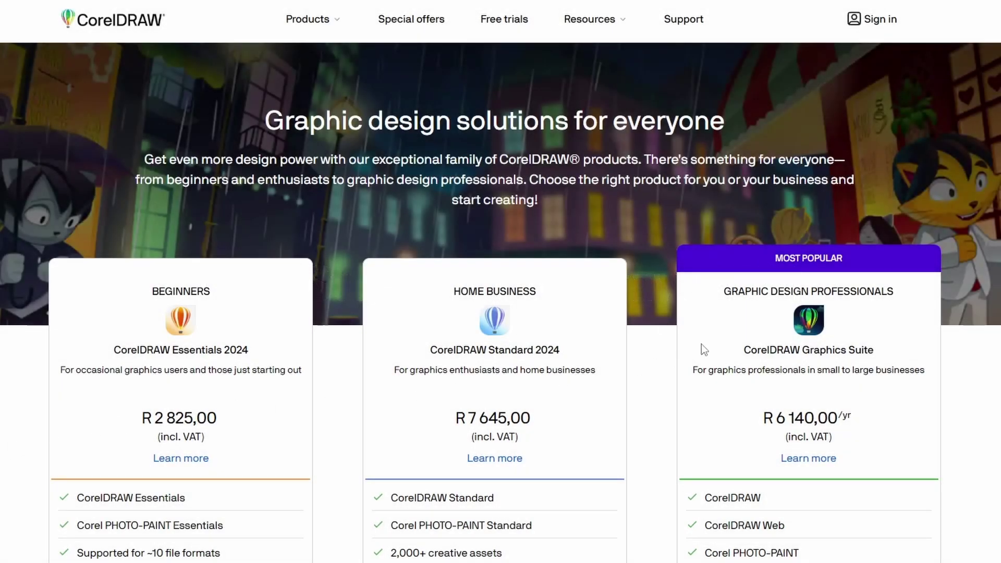
# Highlight the CorelDRAW Graphics Suite product name on the products page.
pyautogui.moveTo(745, 350); pyautogui.dragTo(859, 350)
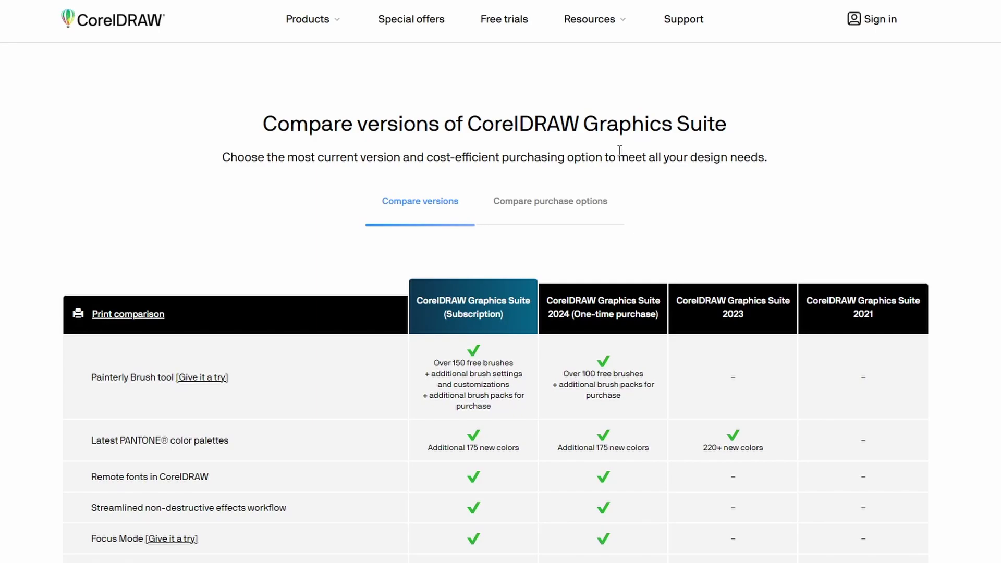
pyautogui.scroll(-1, 315, 232)
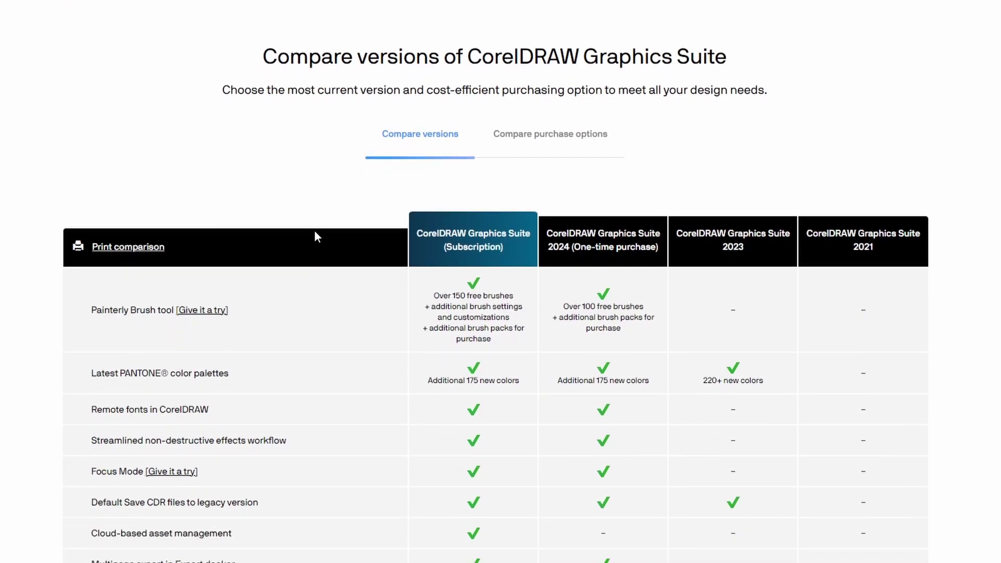
pyautogui.scroll(-2, 314, 231)
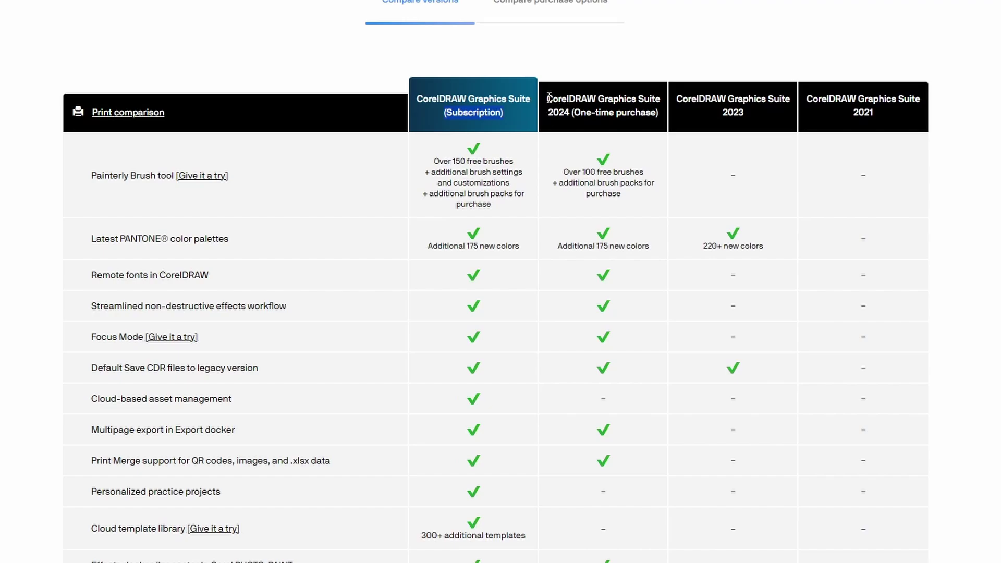
pyautogui.moveTo(547, 96); pyautogui.dragTo(660, 119)
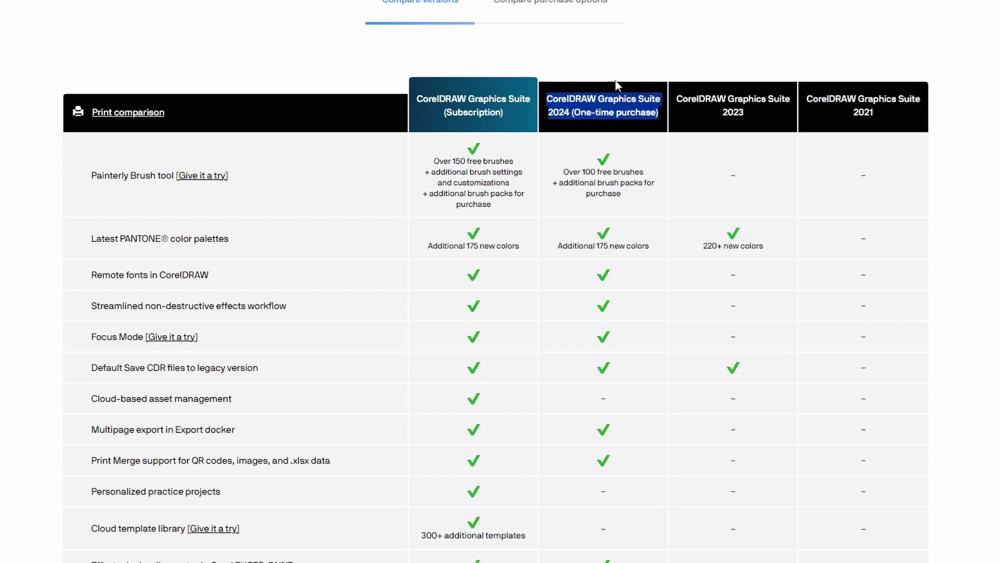
pyautogui.moveTo(574, 112); pyautogui.dragTo(657, 113)
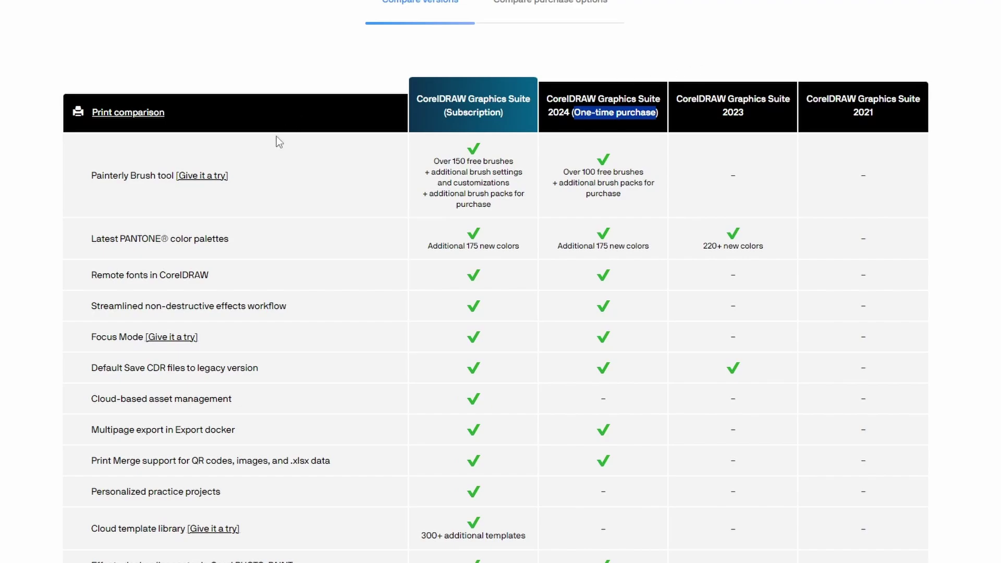
pyautogui.moveTo(229, 176); pyautogui.dragTo(91, 175)
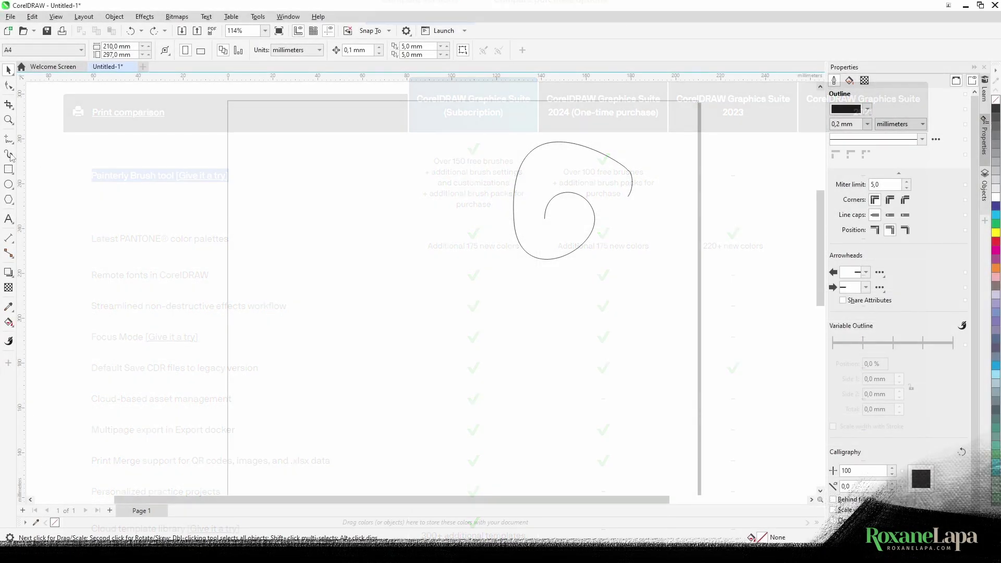
# Draw a tapered Artistic Media brush stroke at the page's upper left.
pyautogui.click(10, 155)
pyautogui.click(64, 167)
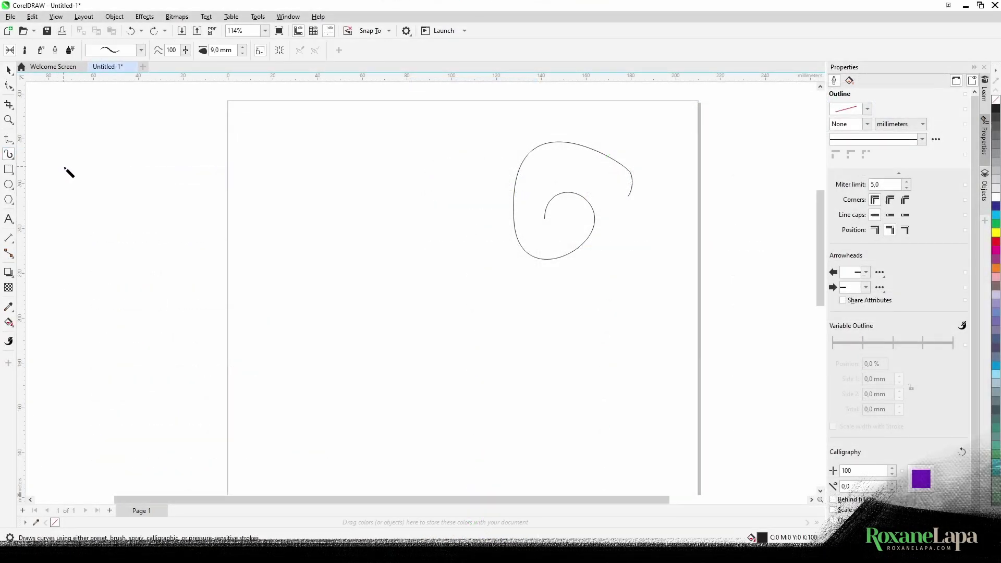
pyautogui.moveTo(246, 214)
pyautogui.mouseDown()
pyautogui.moveTo(312, 139)
pyautogui.moveTo(398, 201)
pyautogui.mouseUp()
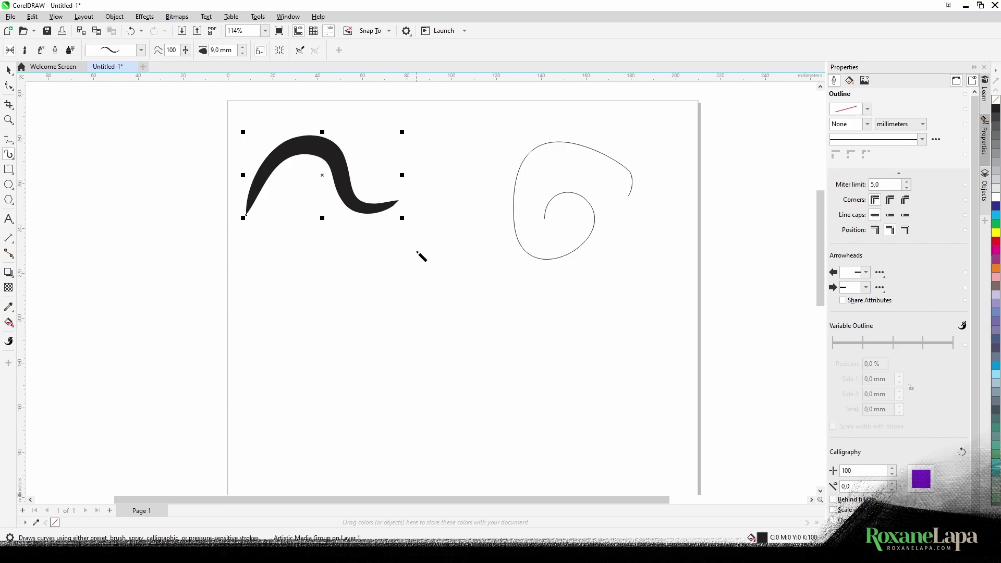
# Give the thin spiral an 8,0 mm wide Artistic Media stroke.
pyautogui.click(8, 69)
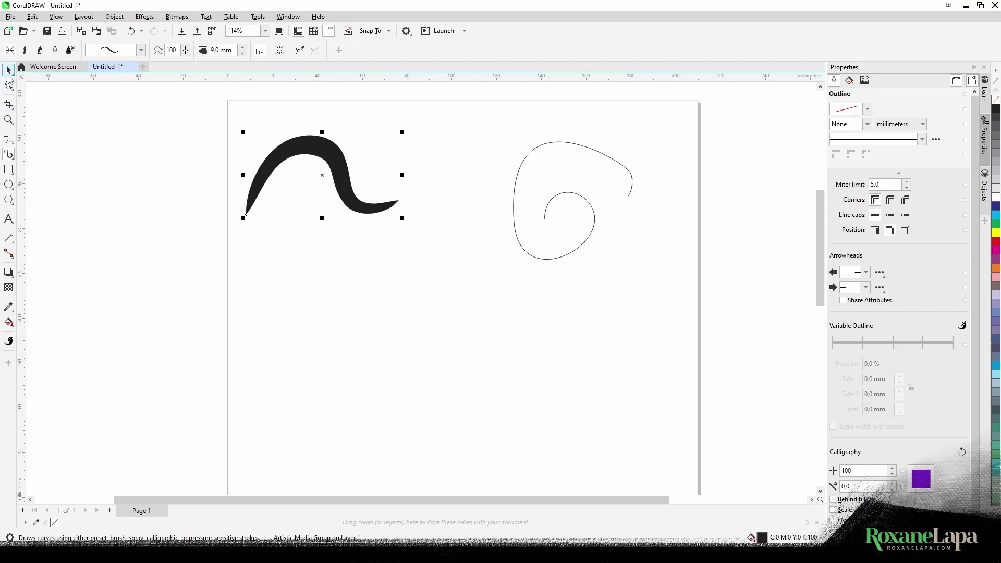
pyautogui.click(566, 142)
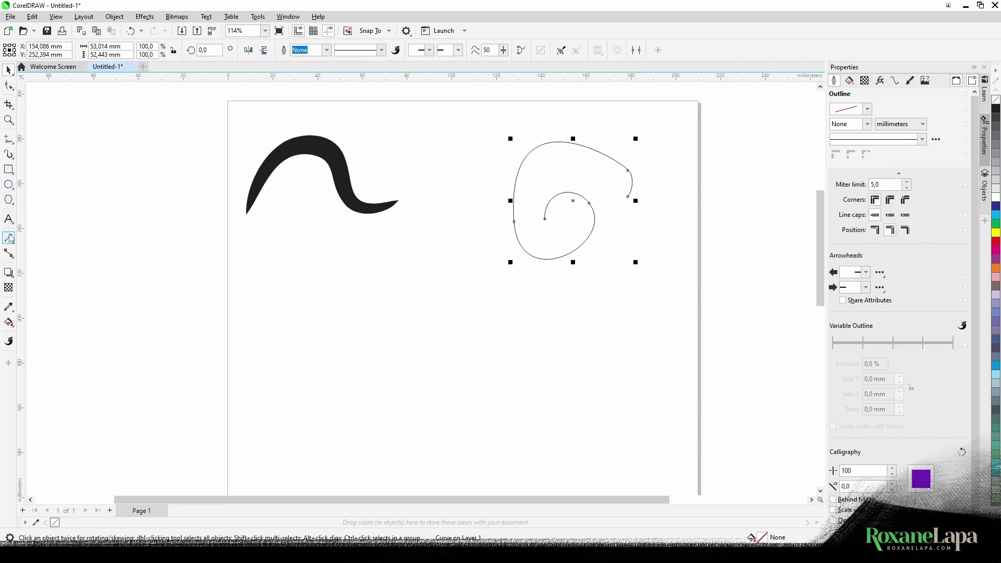
pyautogui.click(8, 154)
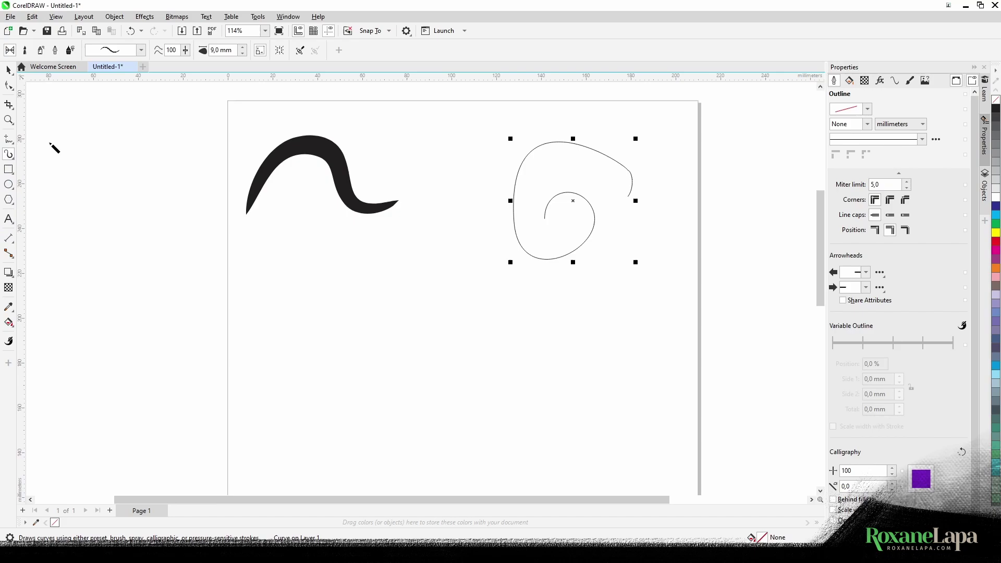
pyautogui.doubleClick(214, 50)
pyautogui.write('8')
pyautogui.press('Return')
pyautogui.click(9, 69)
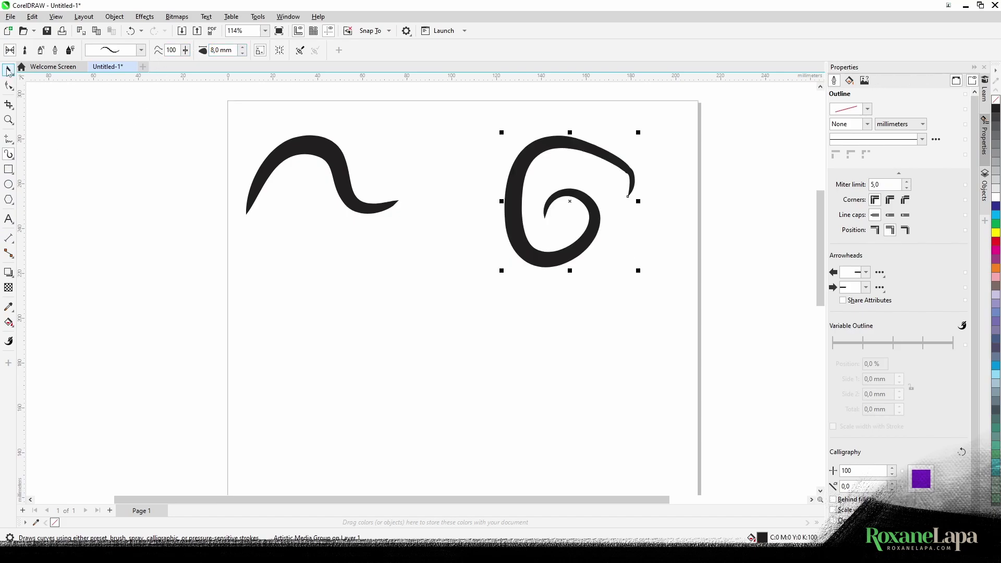
pyautogui.click(140, 167)
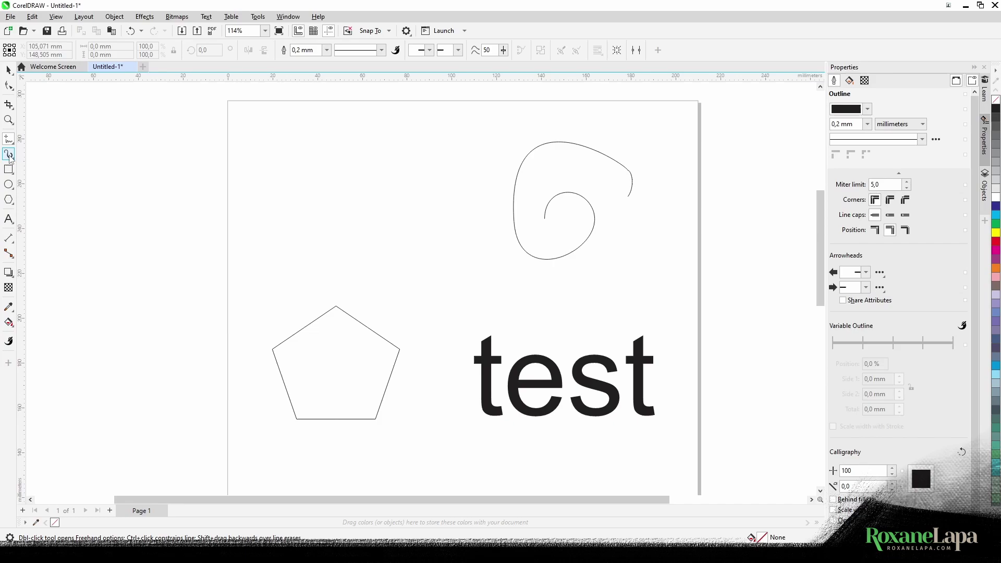
# Paint a Grainy painterly brushstroke at the page's upper left.
pyautogui.click(8, 154)
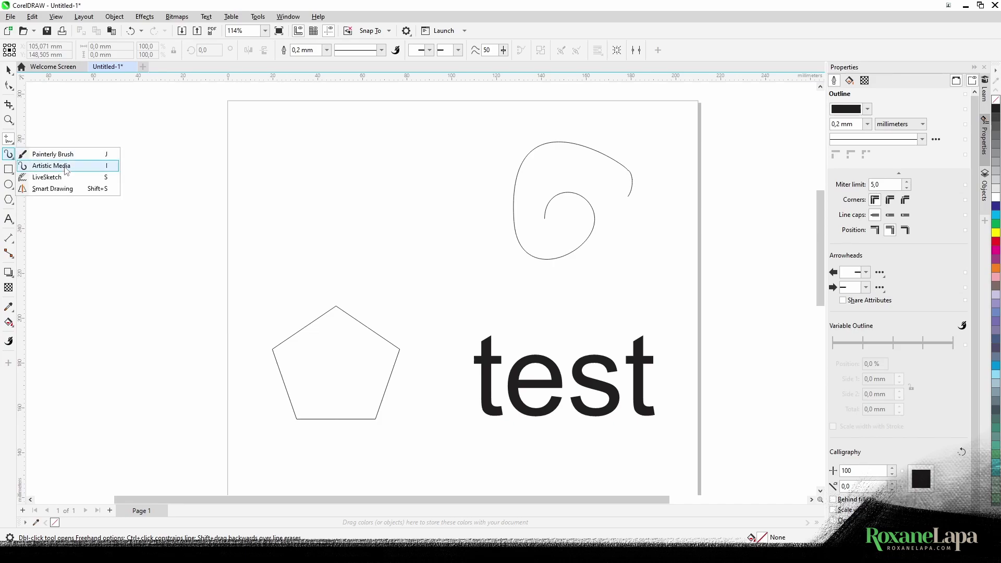
pyautogui.click(52, 154)
pyautogui.moveTo(282, 234)
pyautogui.mouseDown()
pyautogui.moveTo(377, 135)
pyautogui.moveTo(428, 196)
pyautogui.mouseUp()
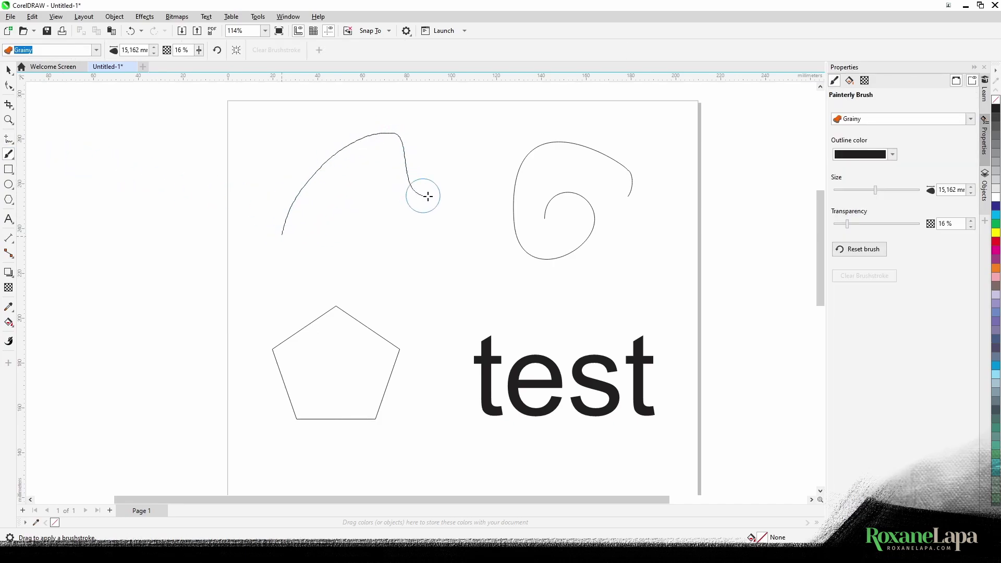
# Apply Brushy to the spiral, Quirky to the pentagon and Furry to the test text.
pyautogui.click(96, 50)
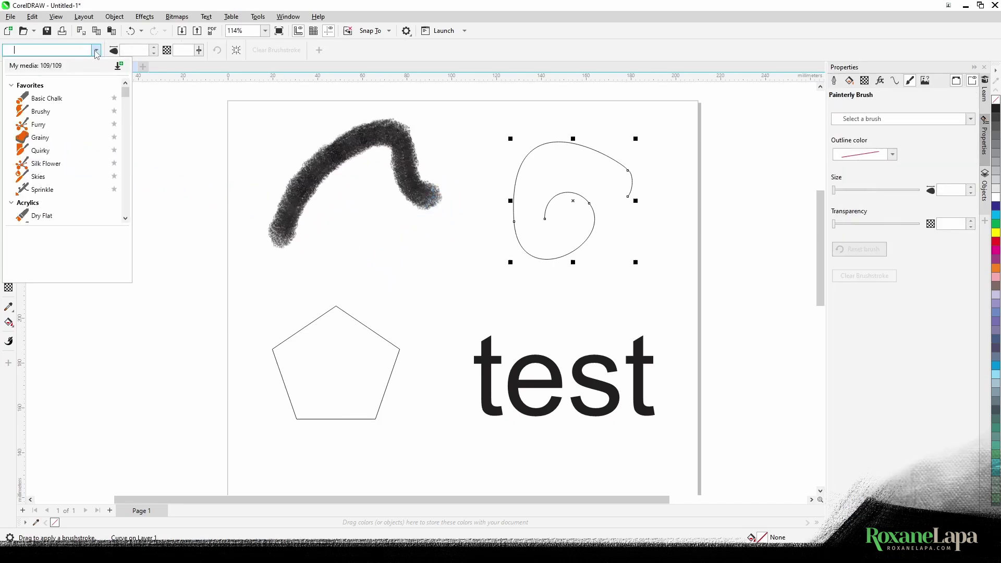
pyautogui.click(54, 112)
pyautogui.click(323, 315)
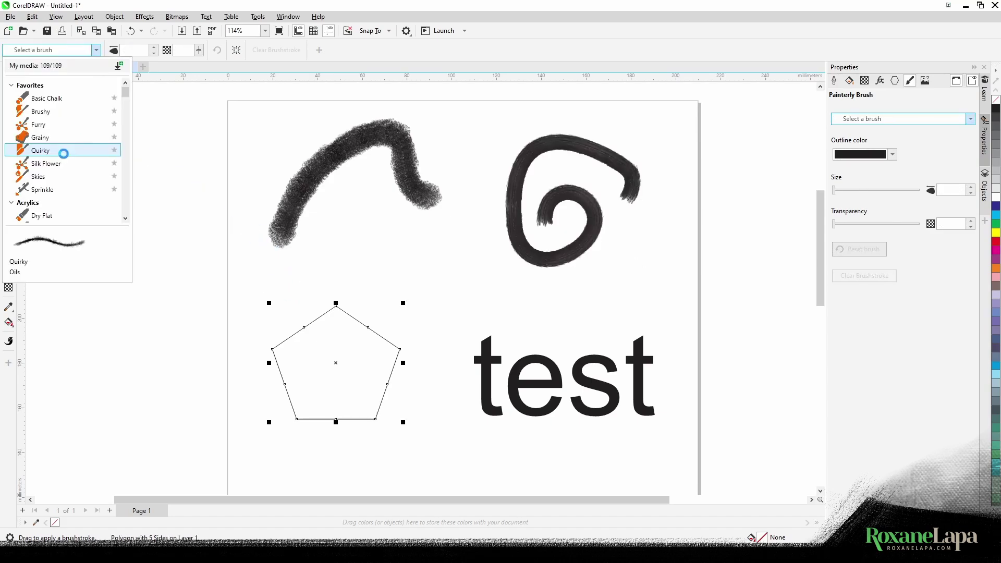
pyautogui.click(64, 153)
pyautogui.click(563, 375)
pyautogui.click(96, 49)
pyautogui.click(66, 124)
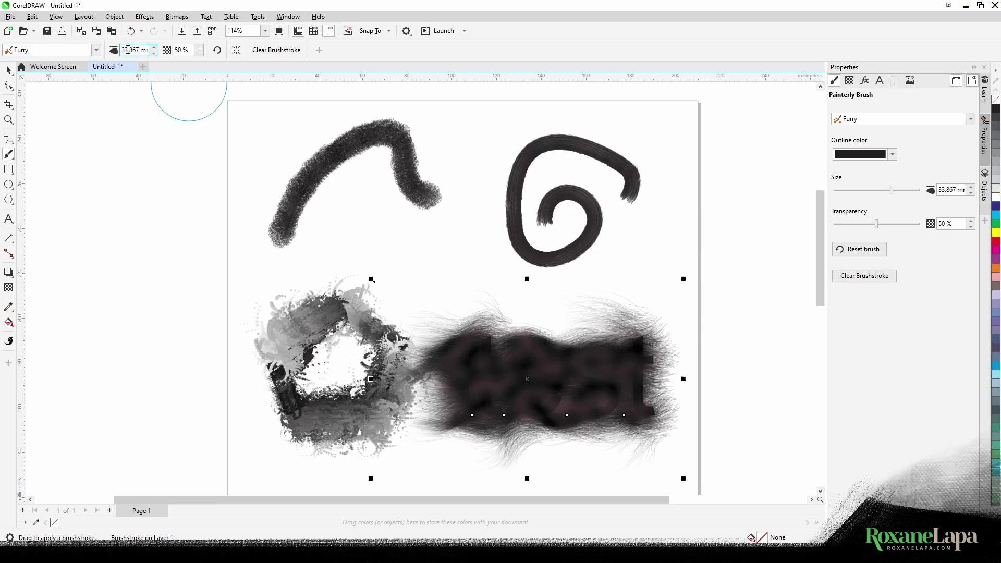
# Set the Furry text's brush size to 5,867 mm.
pyautogui.moveTo(128, 50); pyautogui.dragTo(108, 50)
pyautogui.write('15')
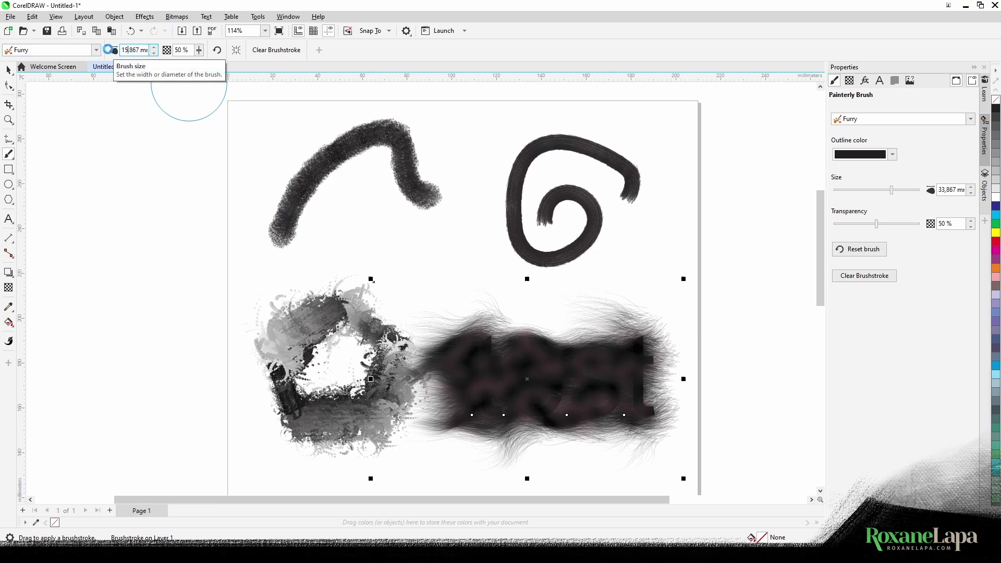
pyautogui.press('Return')
pyautogui.hotkey('shift', 'Home')
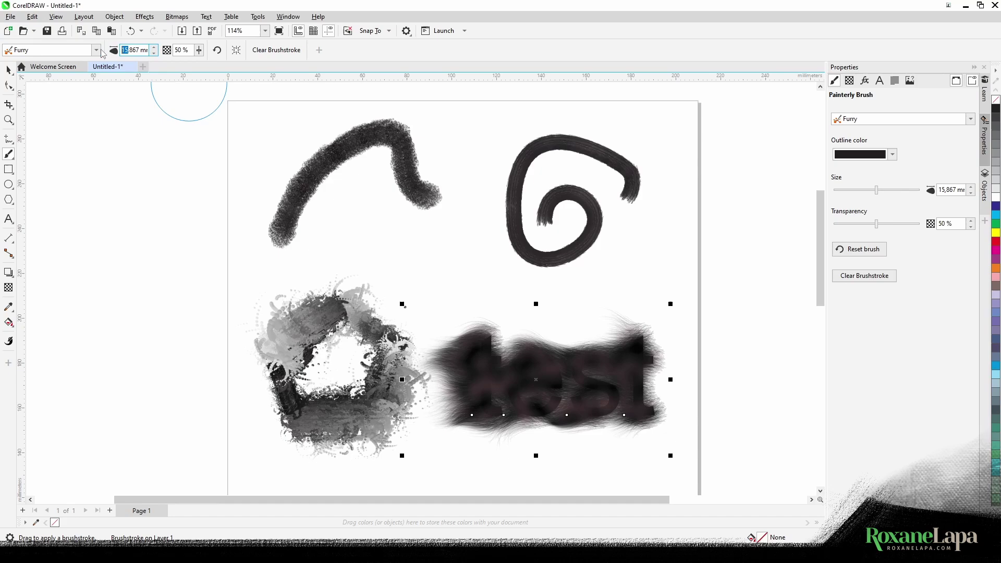
pyautogui.write('5')
pyautogui.press('Return')
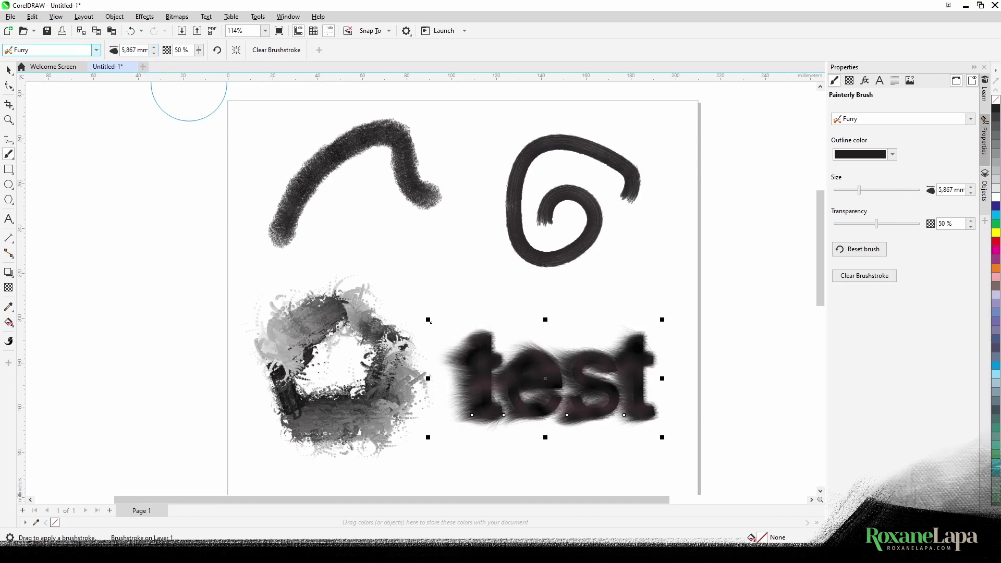
pyautogui.click(9, 69)
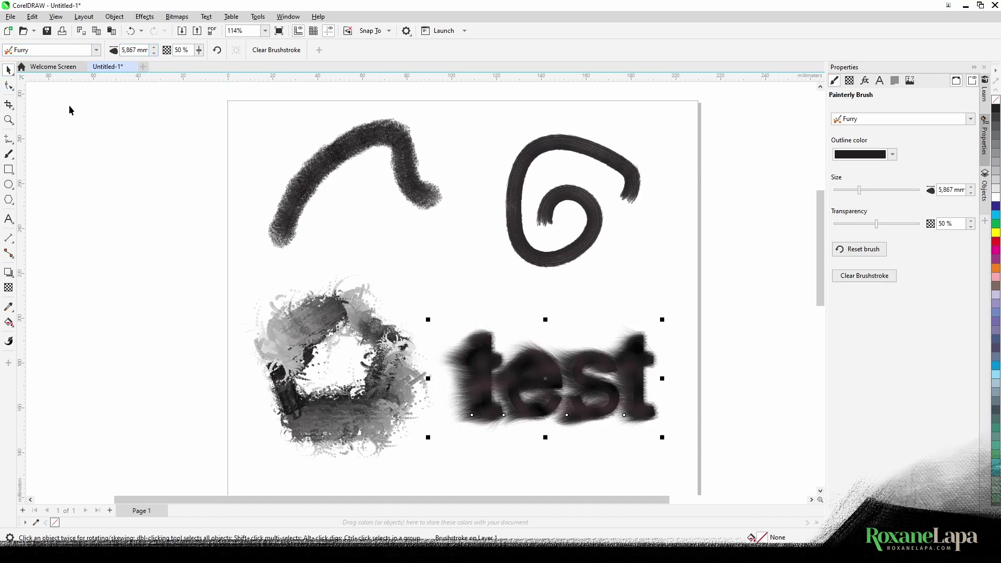
pyautogui.click(116, 146)
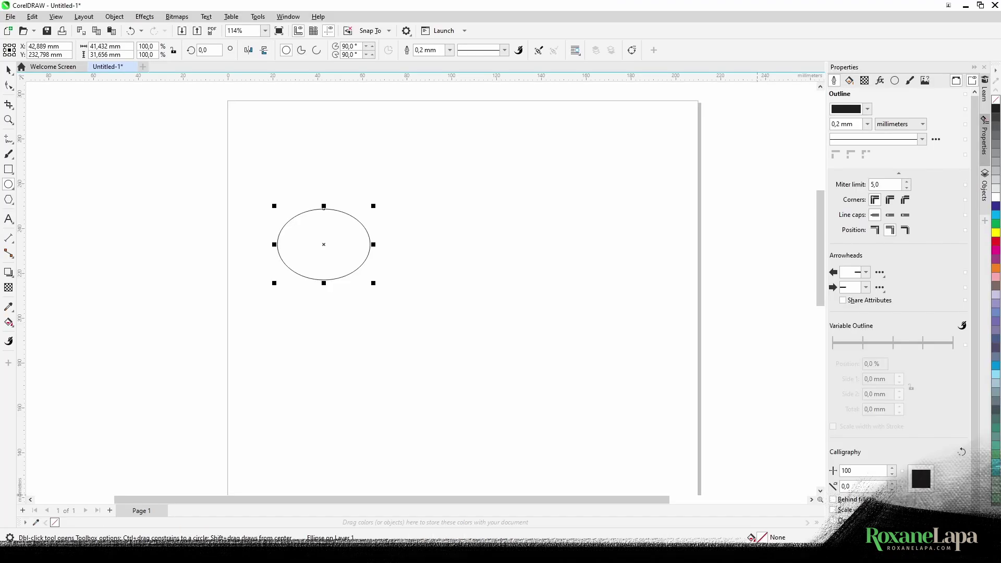
# Open the Outline Pen settings for the ellipse.
pyautogui.press('F12')
# Browse the blue and orange-red swatches of the PANTONE+ Solid Coated-V5 palette for the ellipse outline.
pyautogui.click(433, 196)
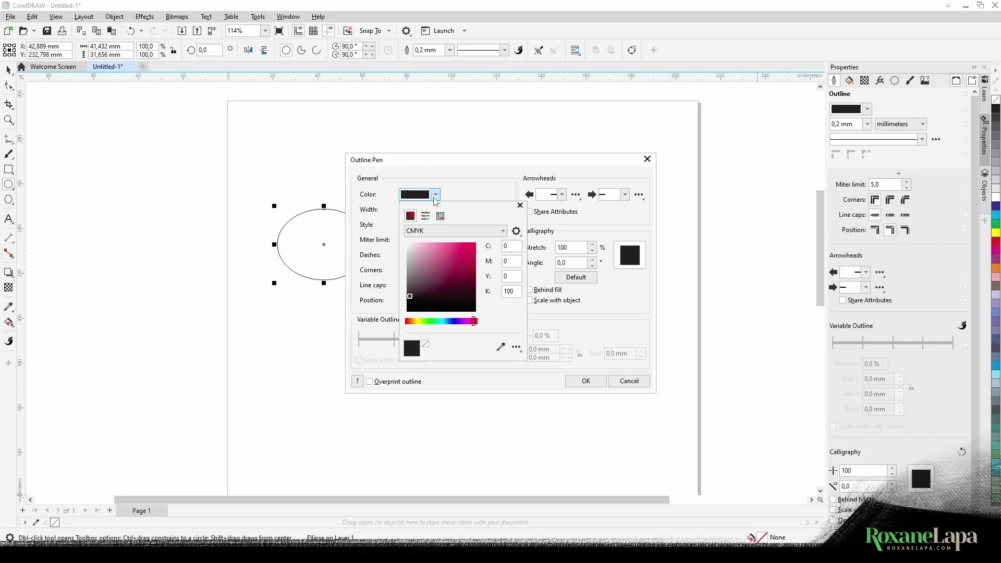
pyautogui.click(440, 215)
pyautogui.click(442, 222)
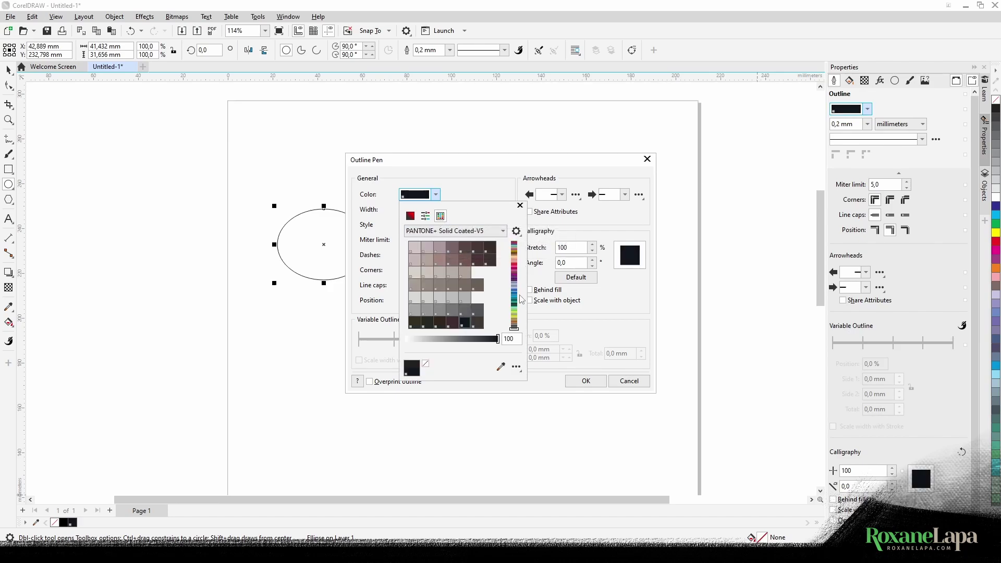
pyautogui.moveTo(513, 329); pyautogui.dragTo(517, 245)
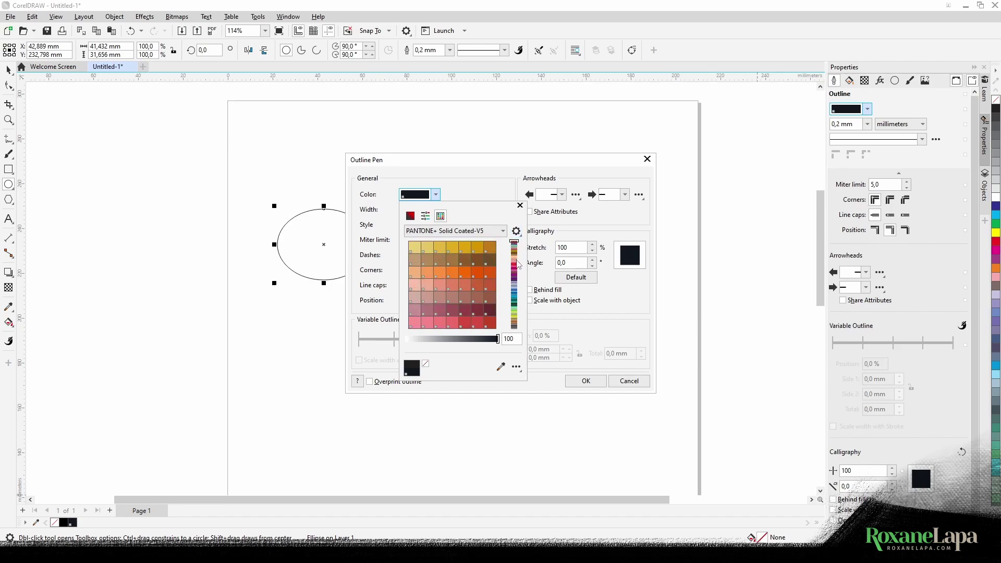
pyautogui.moveTo(515, 247); pyautogui.dragTo(517, 336)
pyautogui.click(579, 380)
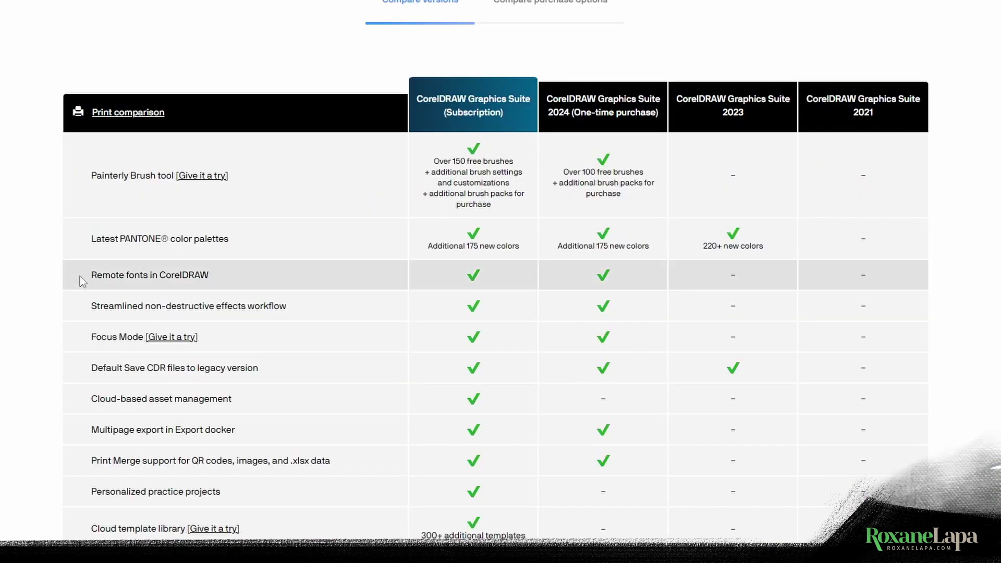
# Highlight 'Remote fonts in CorelDRAW' on the web page and the remote-fonts paragraph in the PDF tutorial.
pyautogui.moveTo(80, 277); pyautogui.dragTo(221, 276)
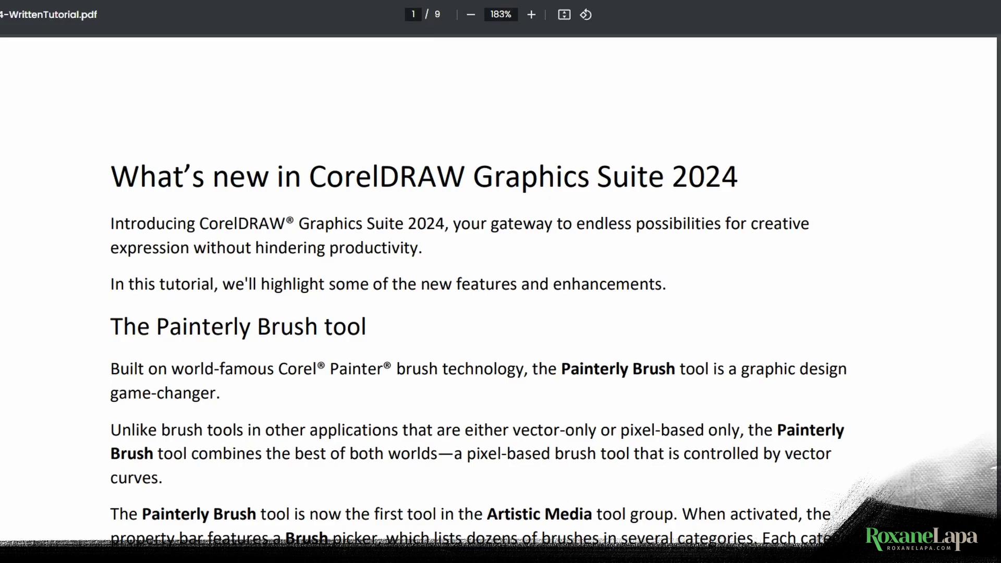
pyautogui.scroll(-20, 116, 133)
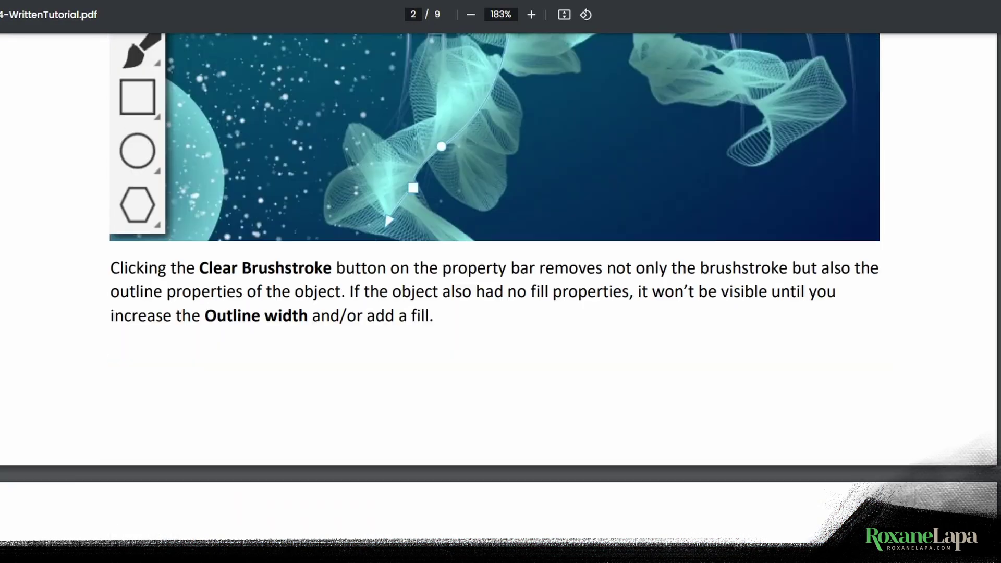
pyautogui.moveTo(113, 134); pyautogui.dragTo(778, 158)
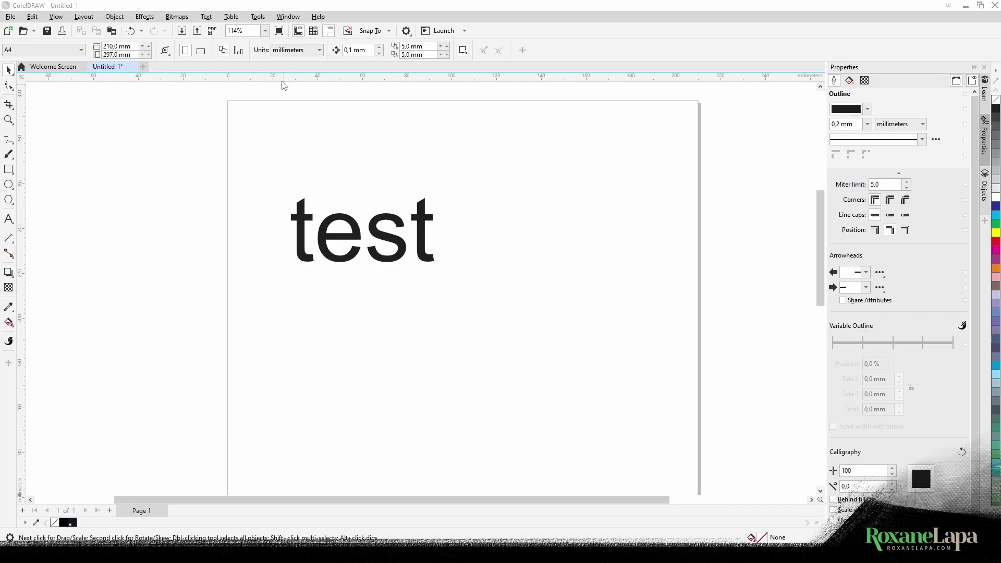
# Check under Tools > Options > Text > Fonts that remote fonts are enabled.
pyautogui.click(258, 17)
pyautogui.moveTo(299, 34)
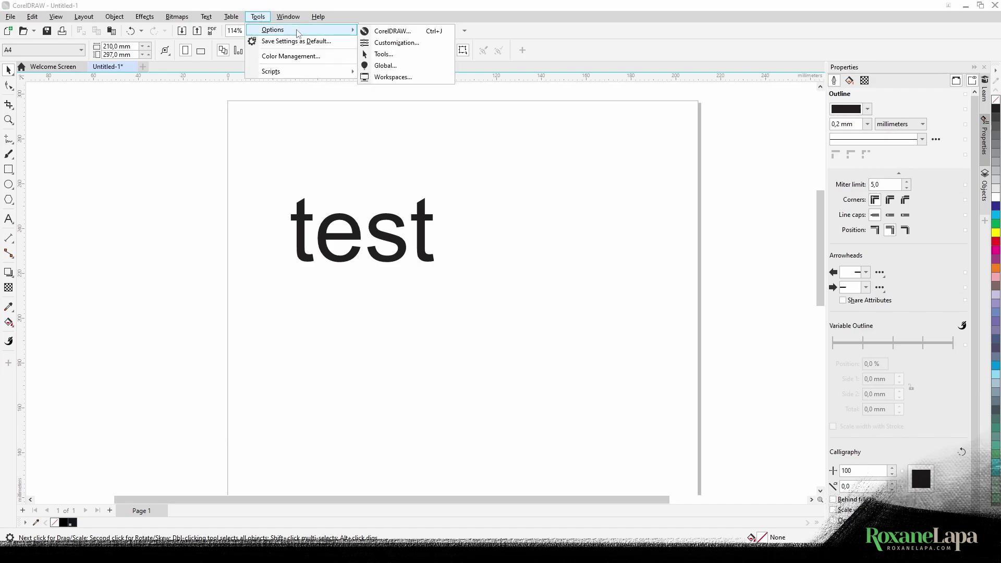
pyautogui.click(407, 33)
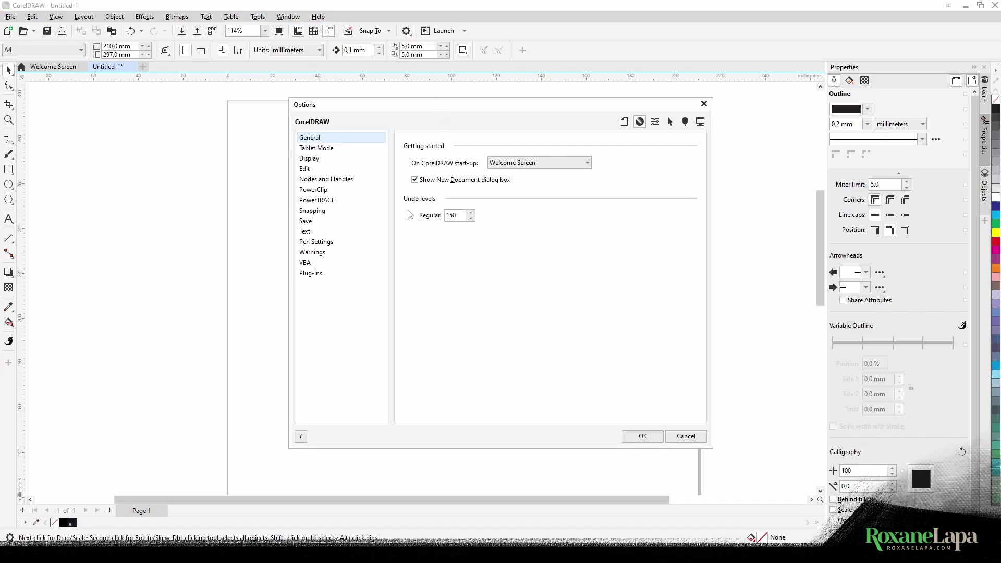
pyautogui.click(304, 231)
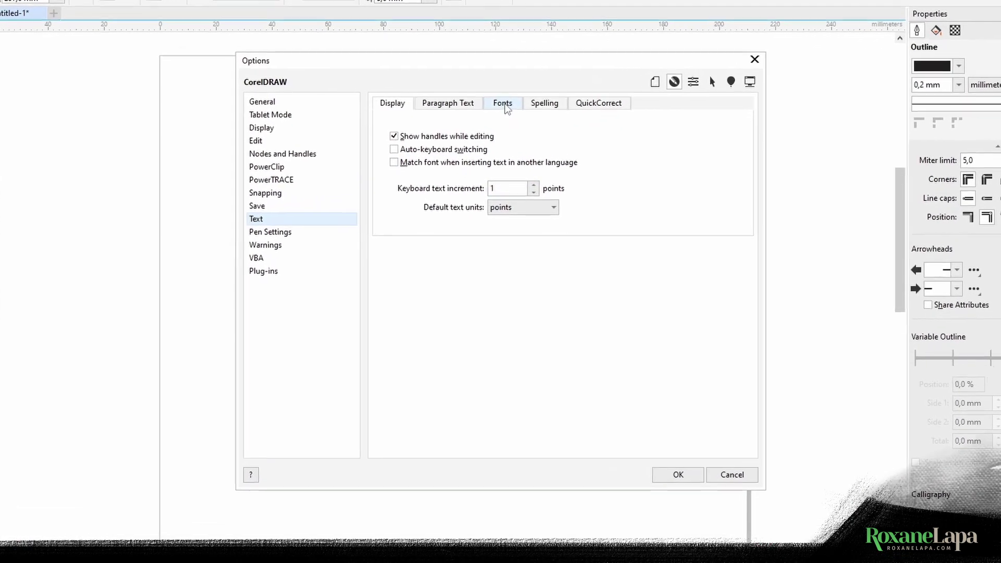
pyautogui.click(503, 138)
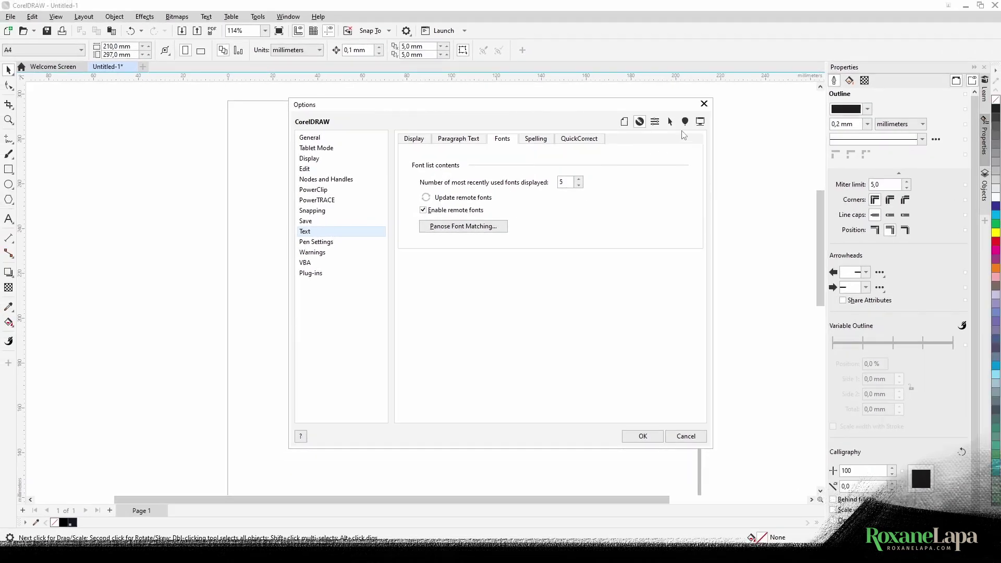
pyautogui.click(704, 104)
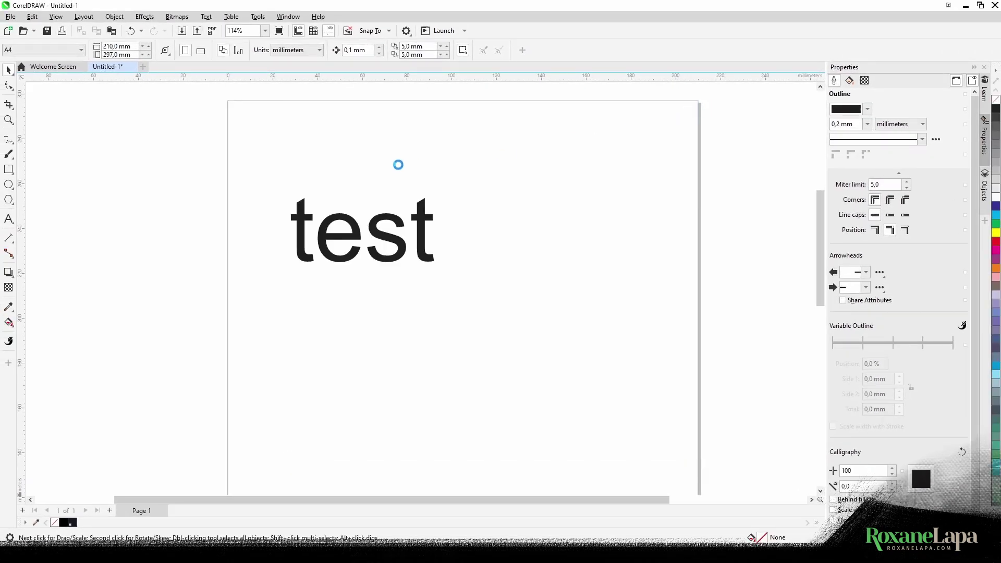
# With the Text tool active, bring up the font list's display options.
pyautogui.click(8, 219)
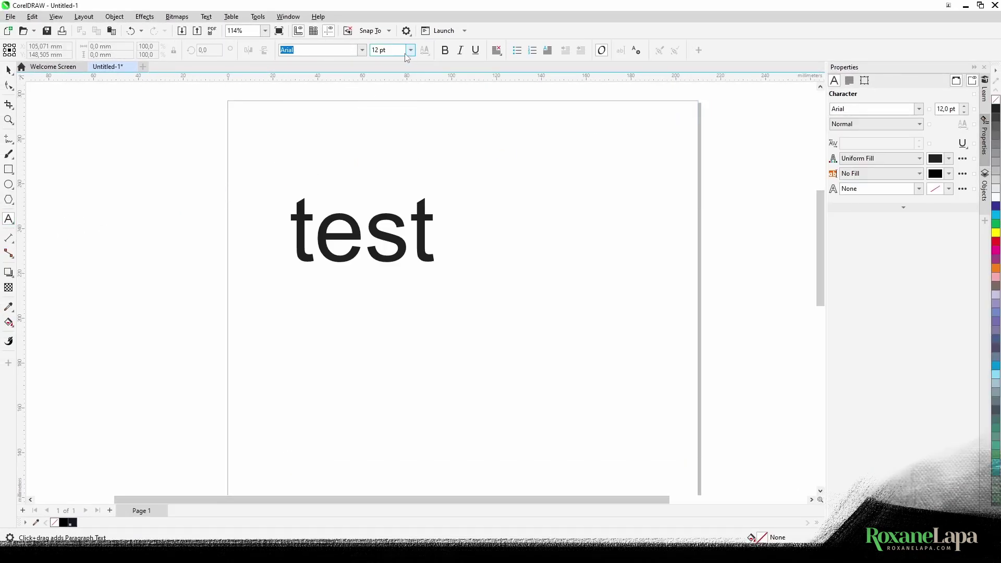
pyautogui.click(362, 50)
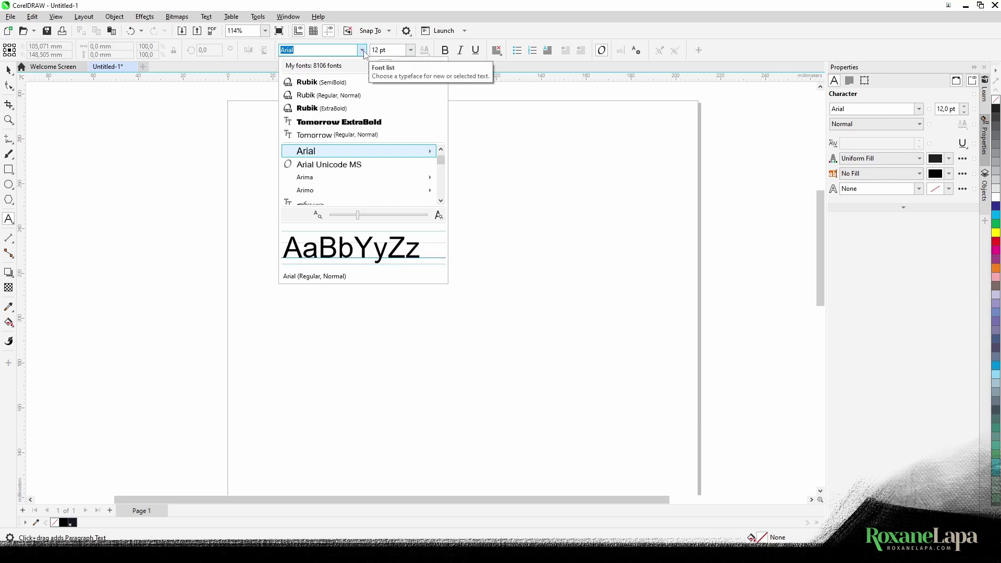
pyautogui.click(419, 66)
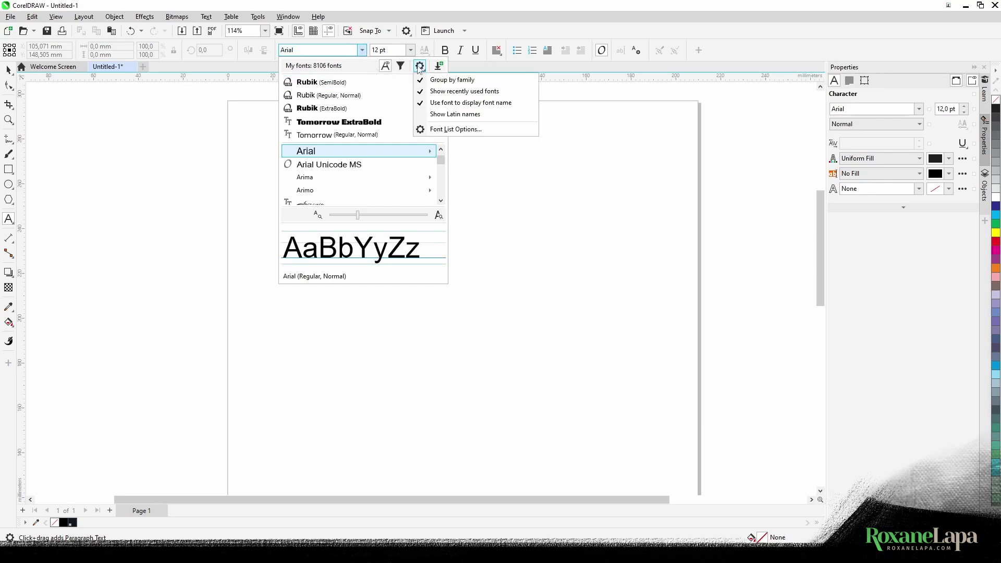
pyautogui.click(465, 130)
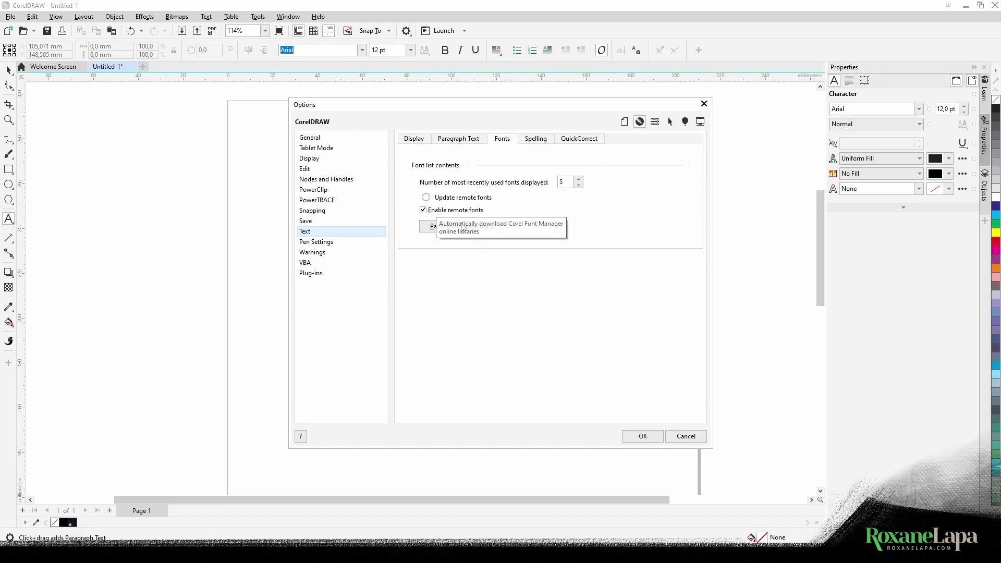
# Confirm the font list settings and change the 'test' text from Arial to the remote font Artifika.
pyautogui.click(640, 438)
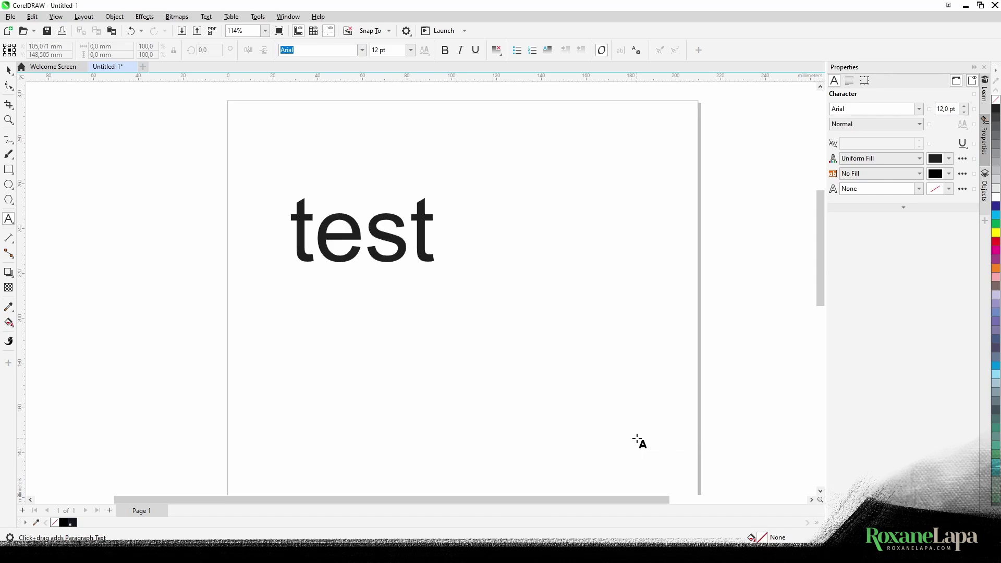
pyautogui.hotkey('ctrl', 'space')
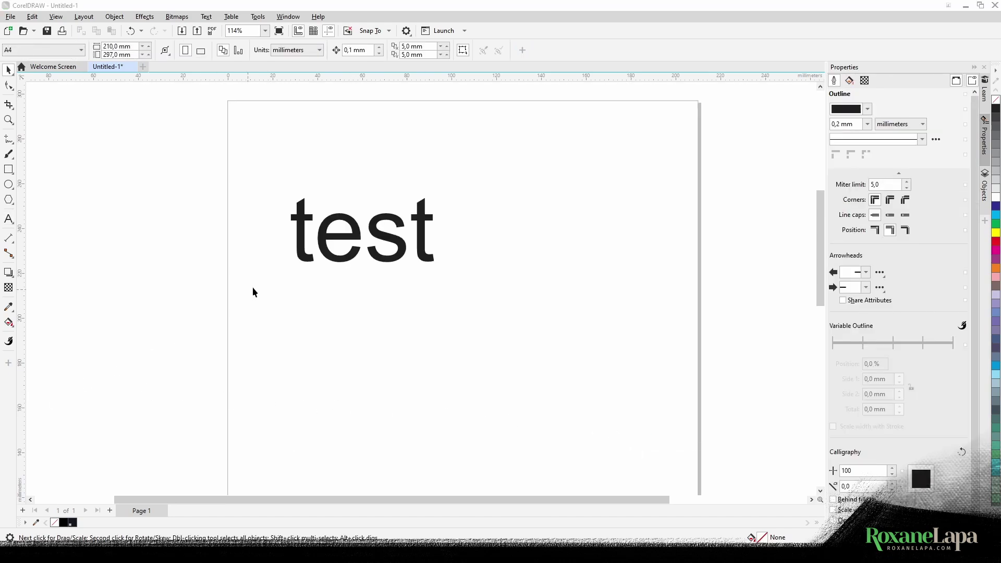
pyautogui.click(298, 246)
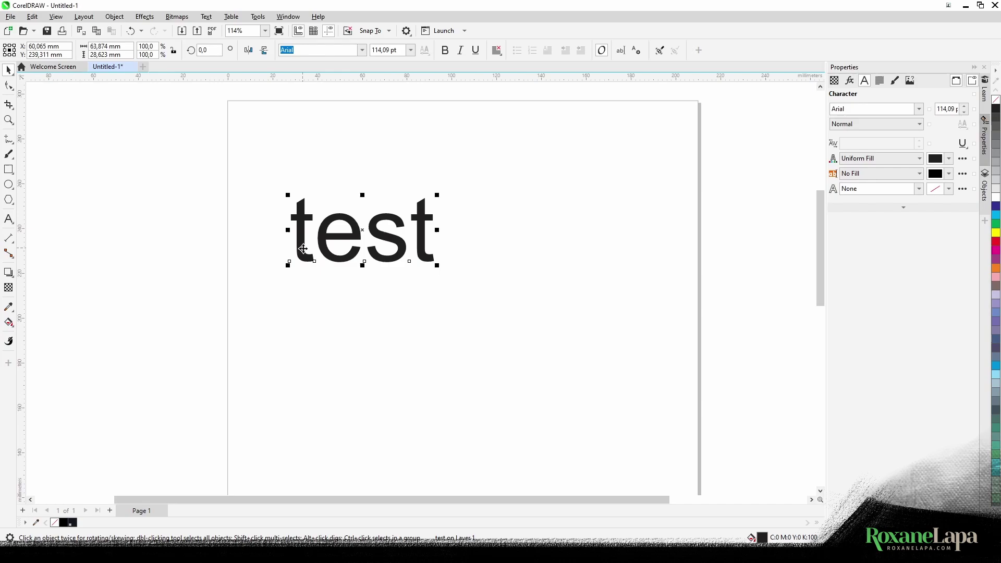
pyautogui.click(361, 50)
pyautogui.scroll(-2, 442, 133)
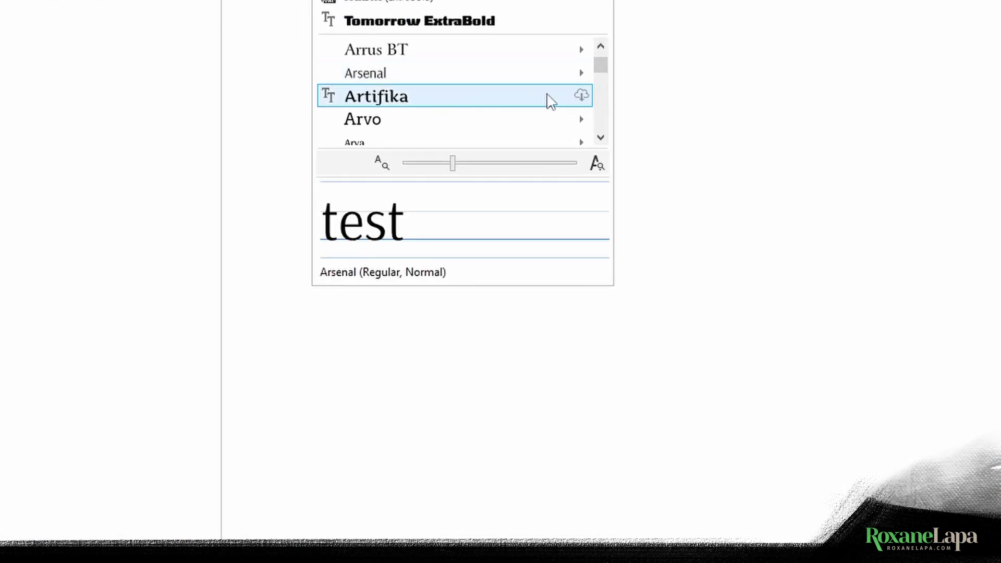
pyautogui.click(470, 93)
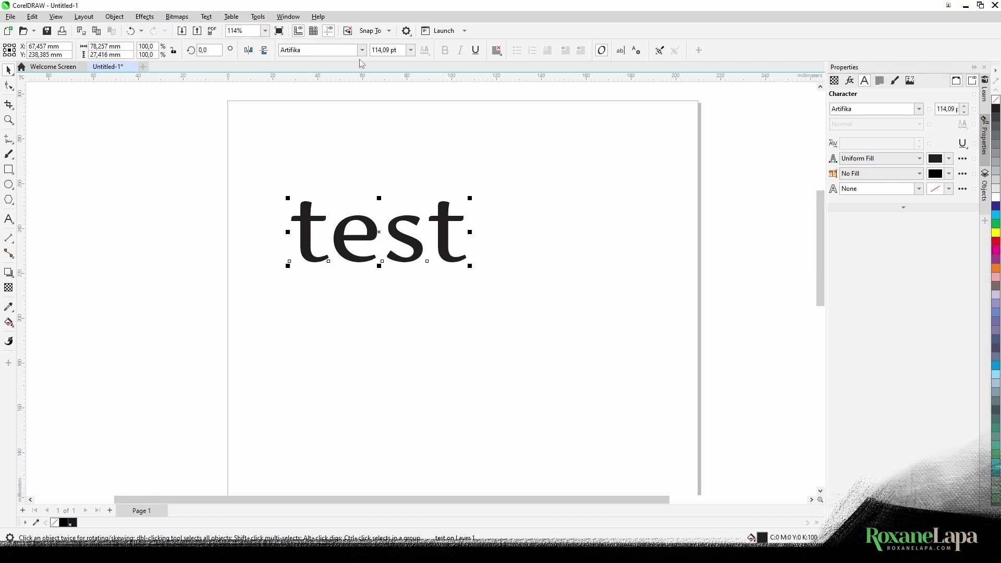
# Apply the Asset font to 'test', then replace it with Audiowide from further down the list.
pyautogui.click(362, 49)
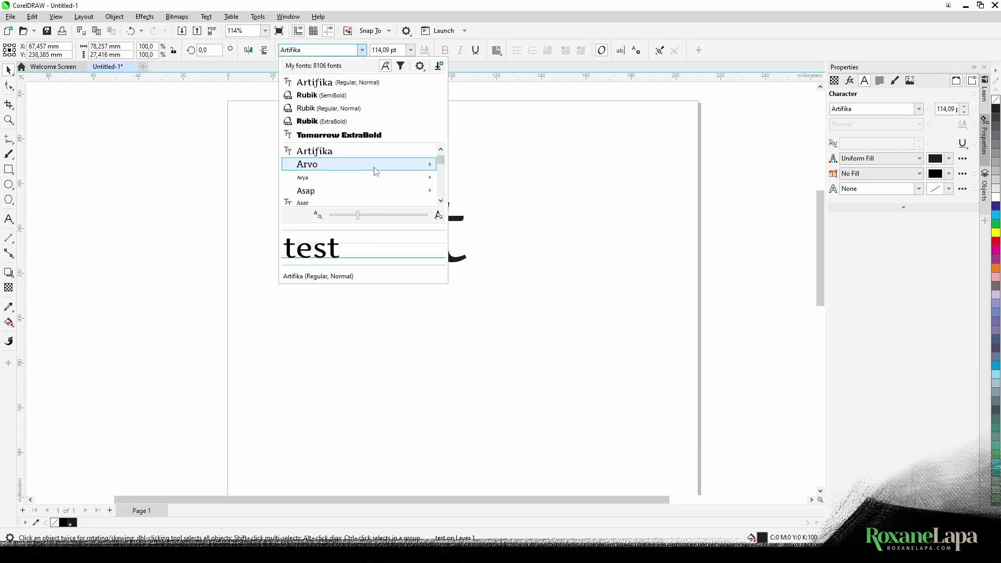
pyautogui.click(359, 182)
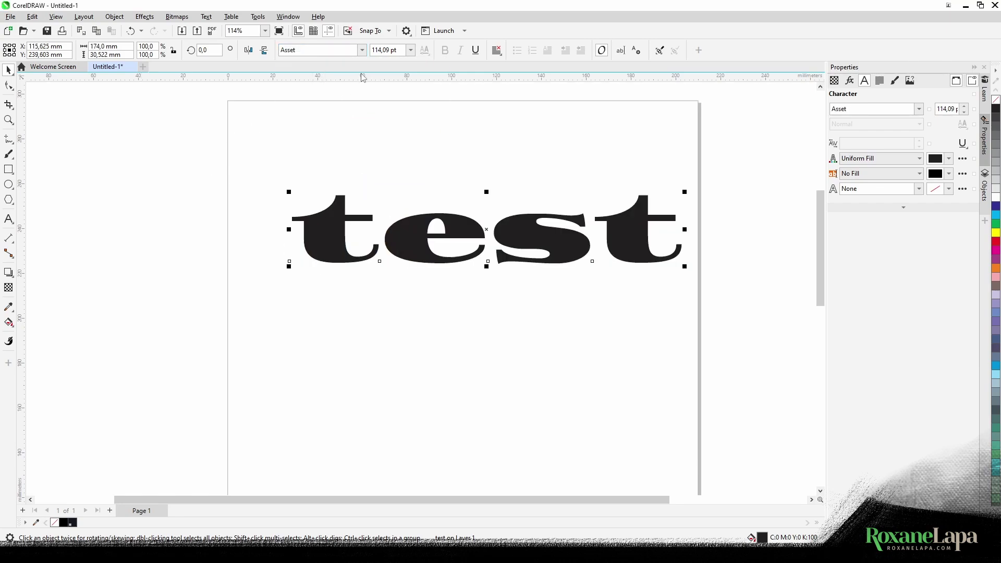
pyautogui.click(362, 49)
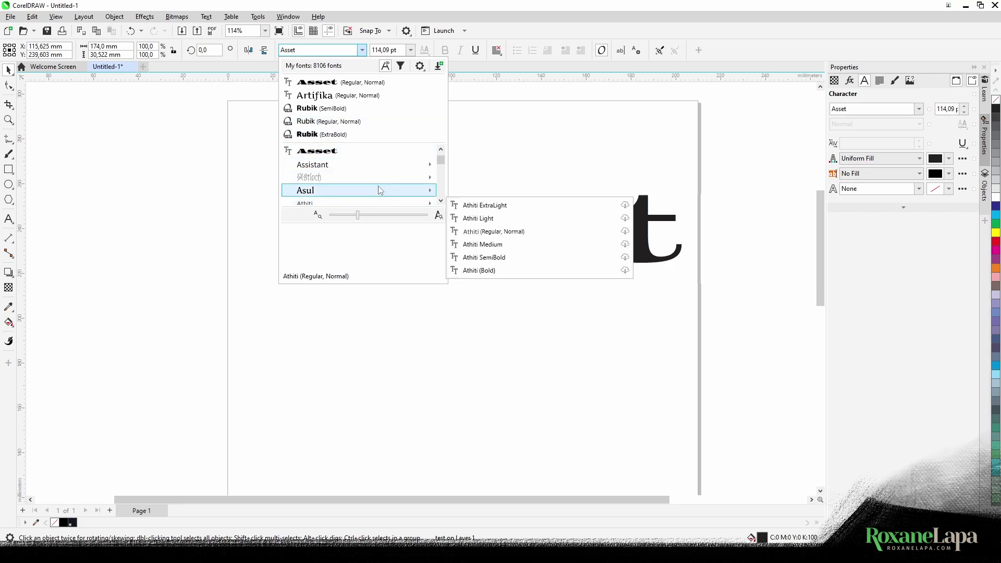
pyautogui.scroll(-1, 380, 191)
pyautogui.moveTo(380, 191)
pyautogui.scroll(-1, 381, 190)
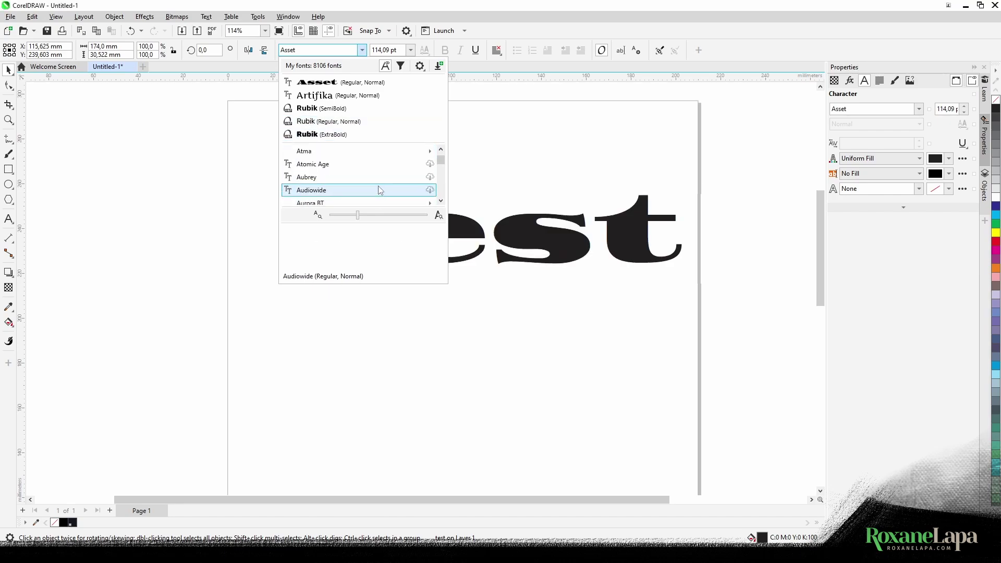
pyautogui.click(380, 190)
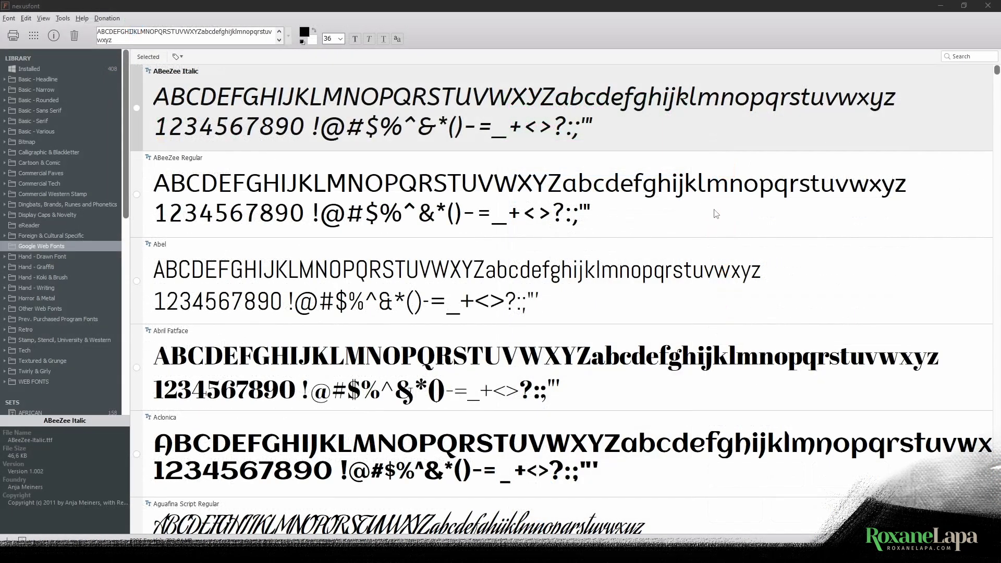
pyautogui.scroll(-5, 714, 212)
pyautogui.scroll(-10, 716, 213)
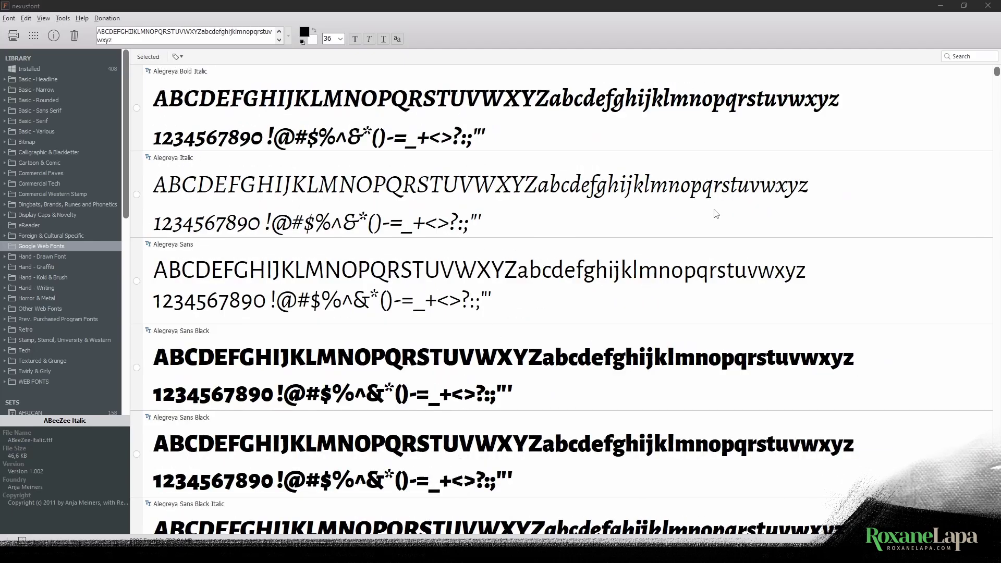
pyautogui.scroll(-5, 716, 214)
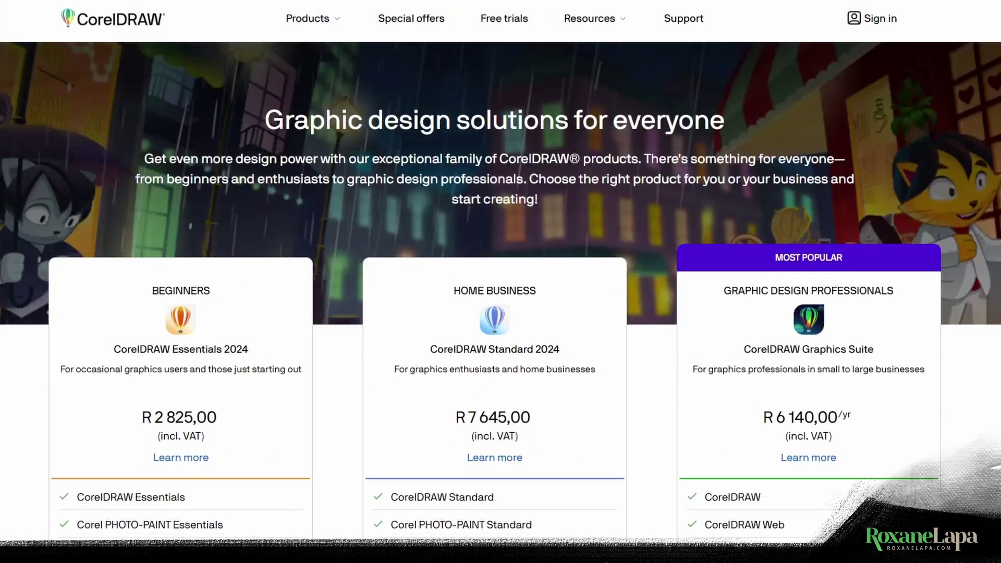
# Scroll to the Compare versions table and highlight the Streamlined non-destructive effects workflow row.
pyautogui.scroll(-3, 834, 469)
pyautogui.moveTo(829, 448); pyautogui.dragTo(695, 449)
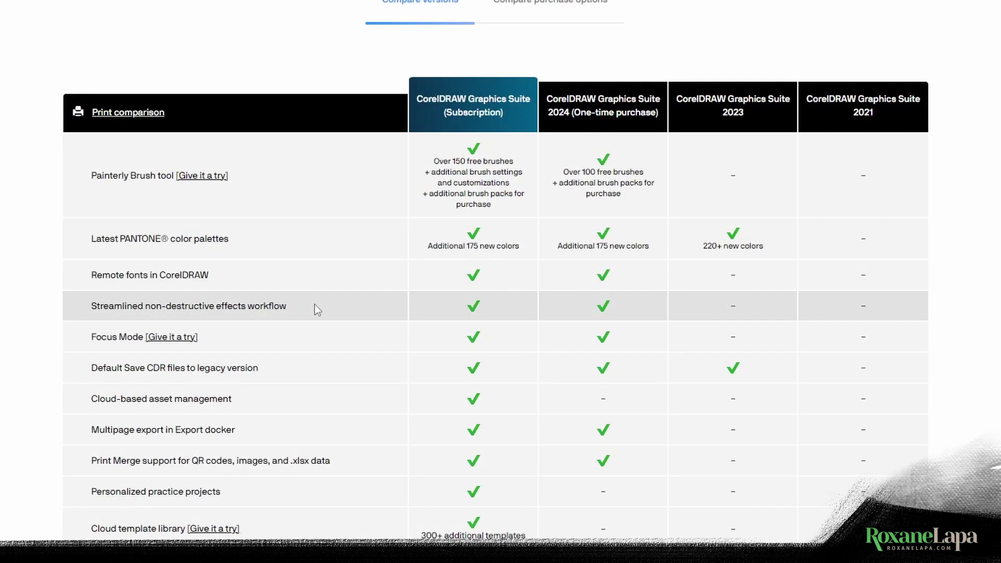
pyautogui.moveTo(290, 307); pyautogui.dragTo(85, 315)
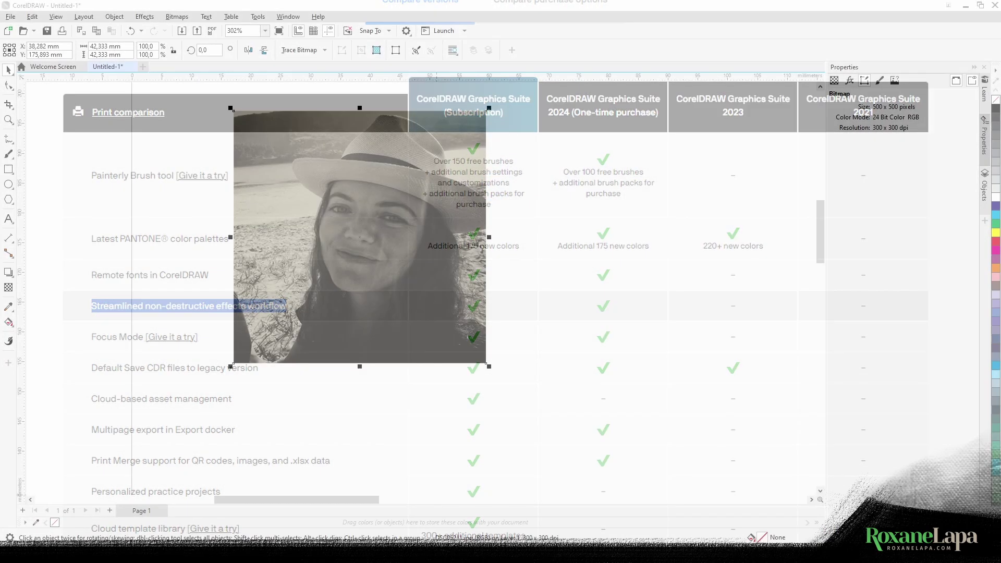
# Add a Color Transform > Halftone bitmap effect to the photo and switch it off to compare.
pyautogui.click(849, 79)
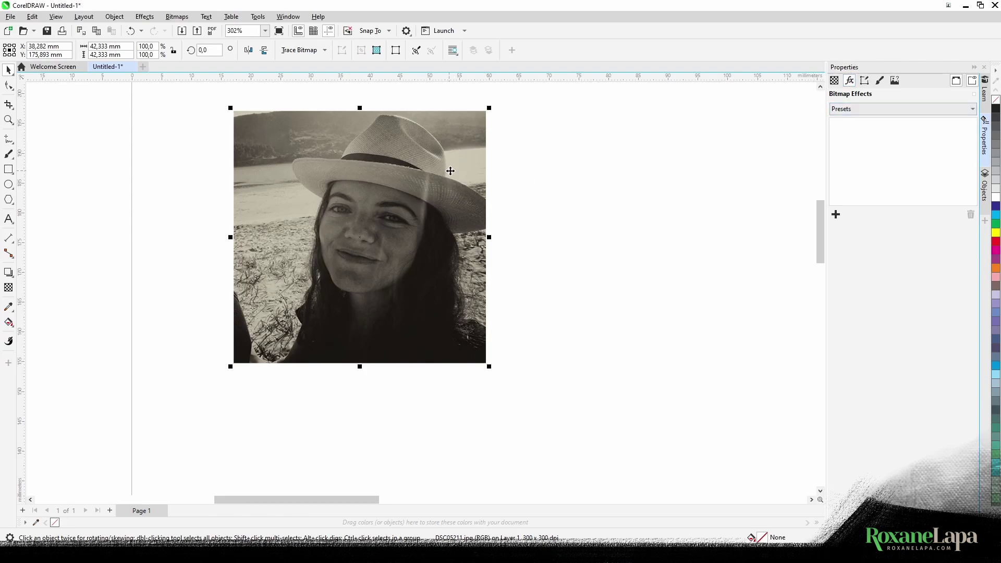
pyautogui.click(835, 214)
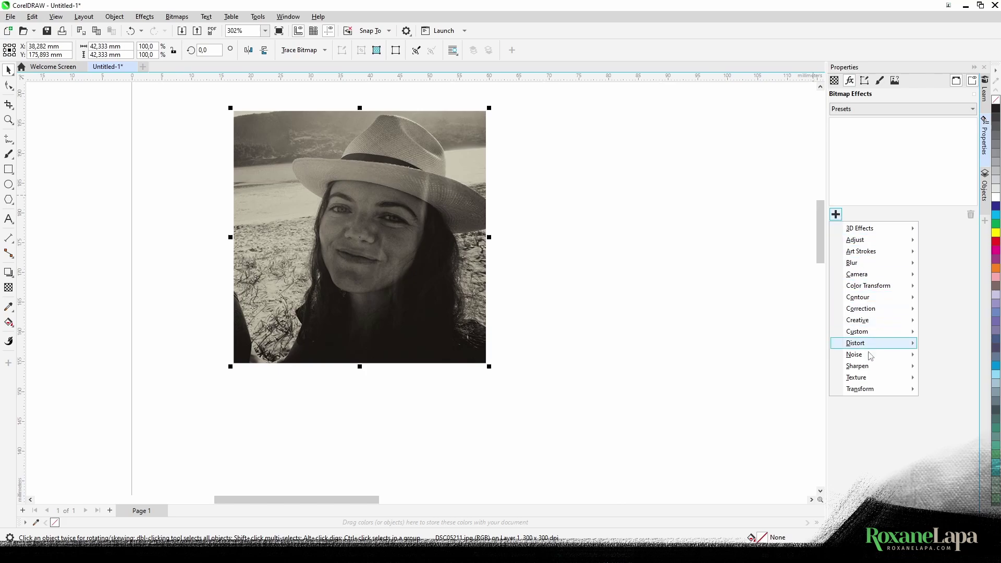
pyautogui.moveTo(865, 394)
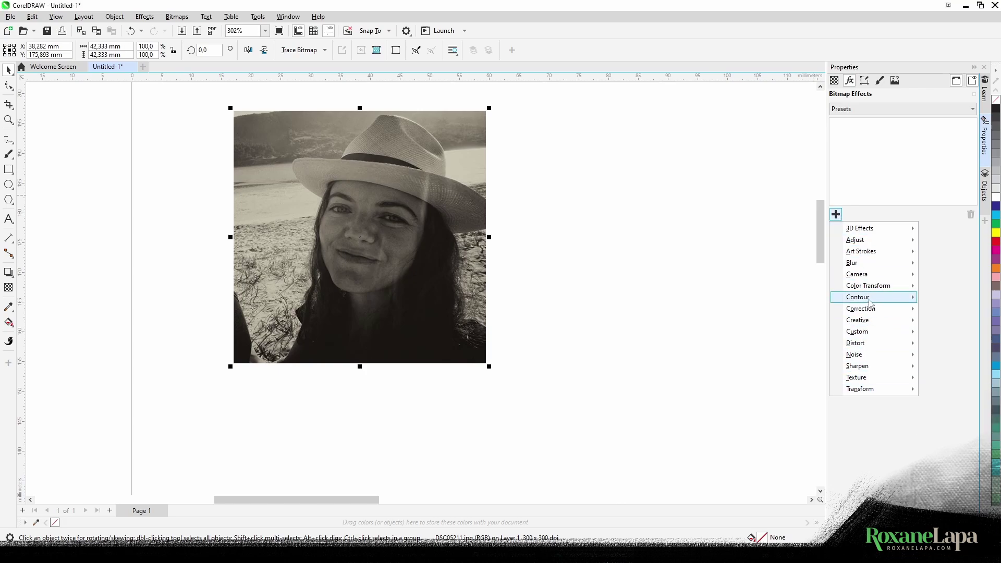
pyautogui.moveTo(872, 298)
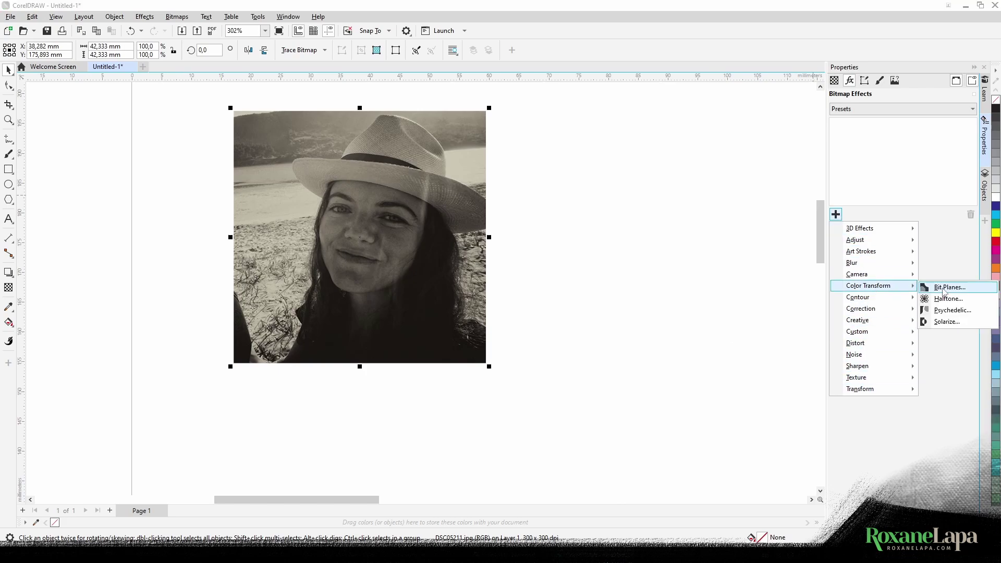
pyautogui.click(943, 296)
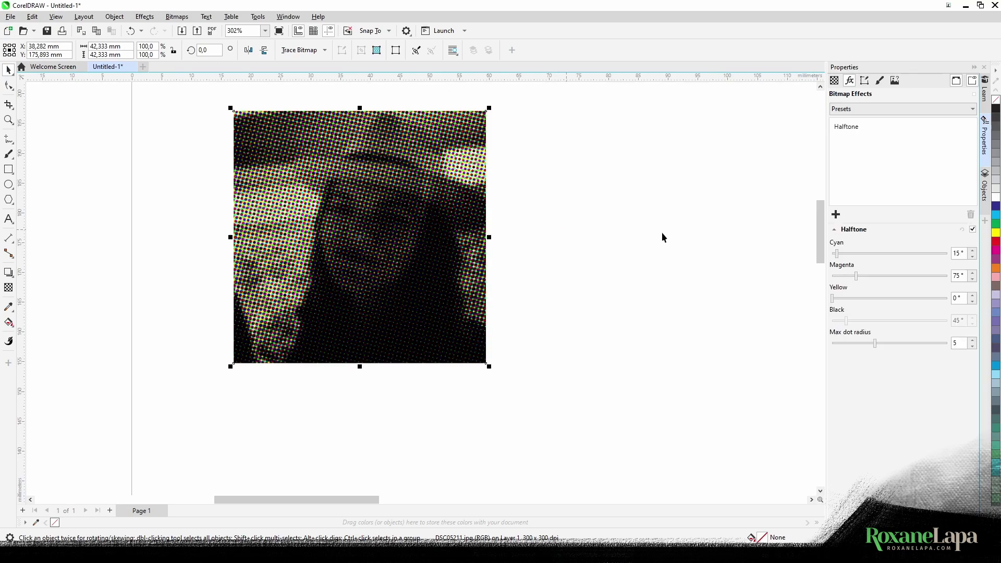
pyautogui.click(968, 127)
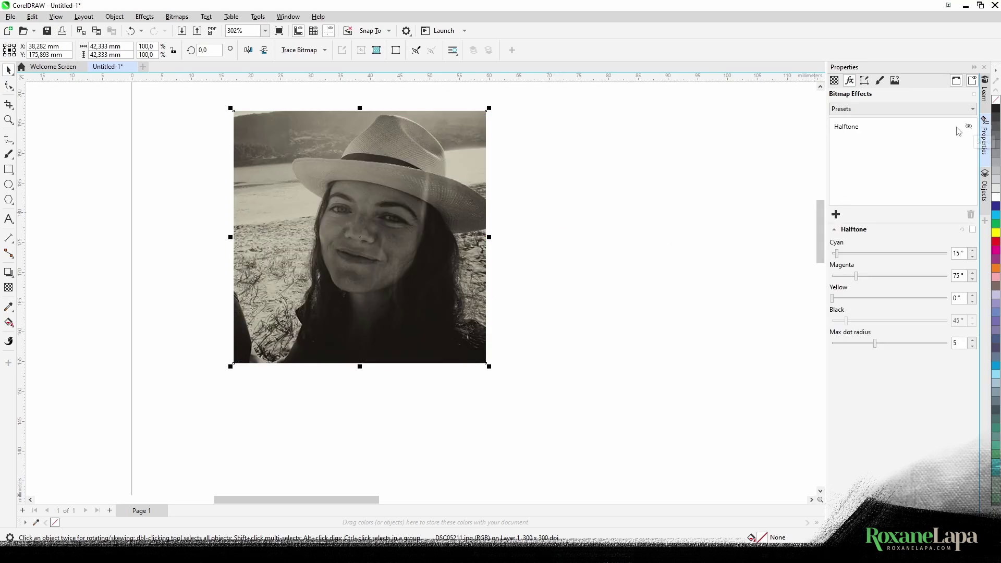
# Add a Mesh Warp effect to the photo, set its grid size to 6 and drag a node.
pyautogui.click(835, 214)
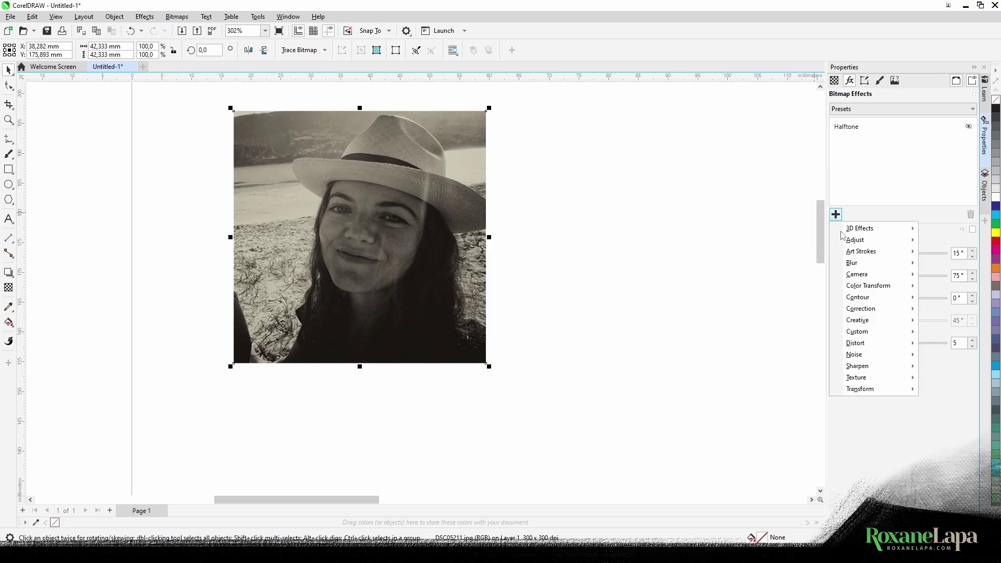
pyautogui.moveTo(890, 350)
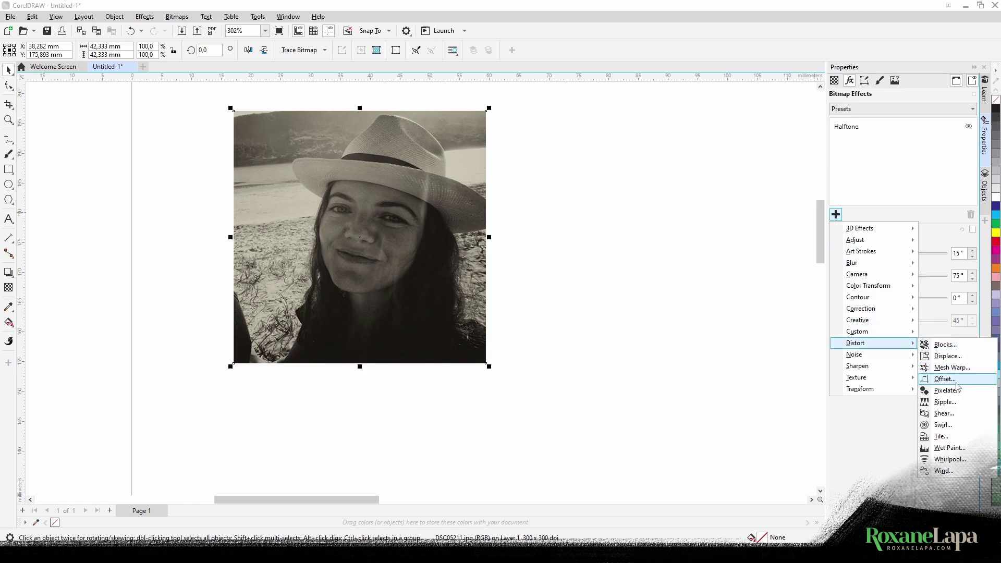
pyautogui.click(951, 367)
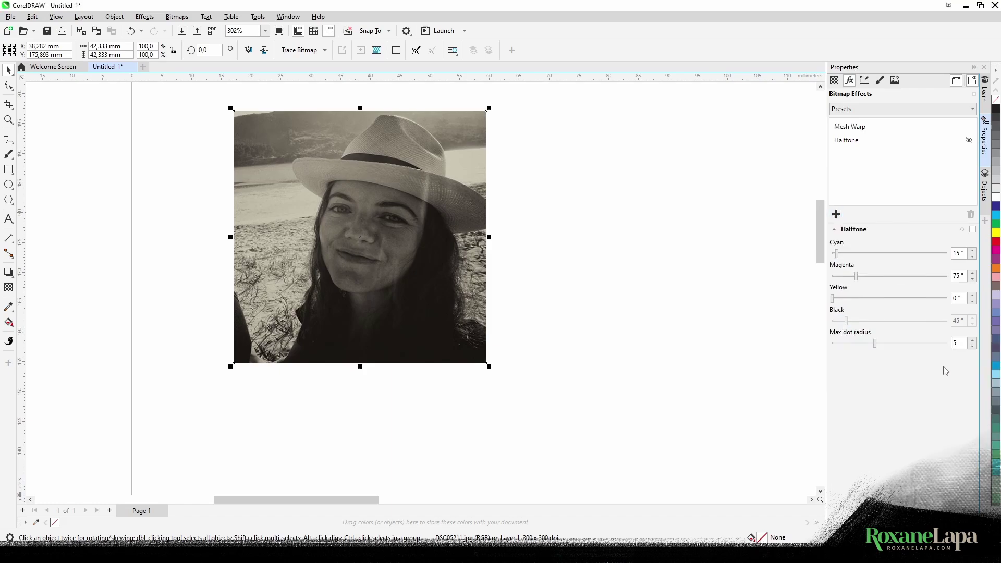
pyautogui.click(851, 398)
pyautogui.click(851, 398)
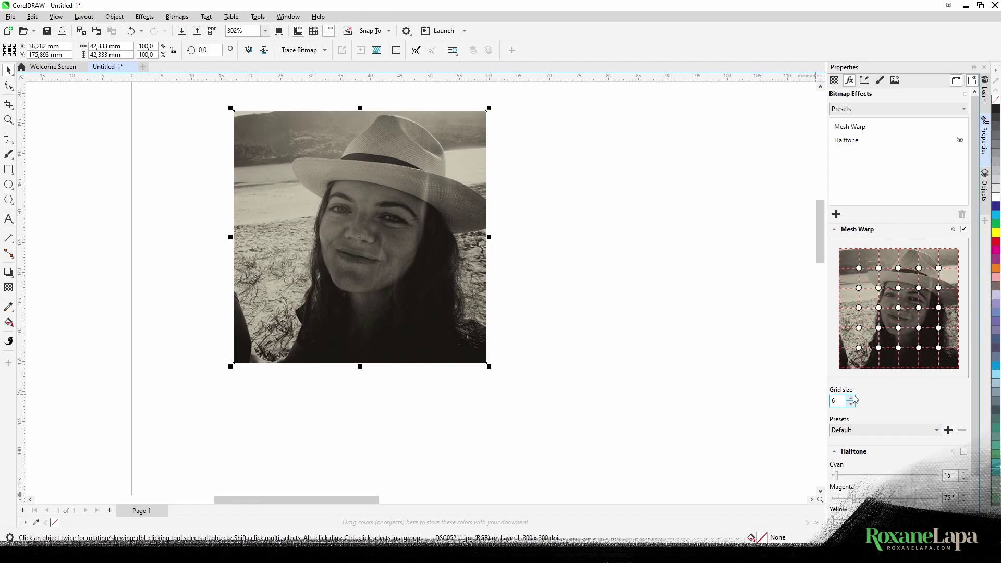
pyautogui.moveTo(918, 307); pyautogui.dragTo(916, 315)
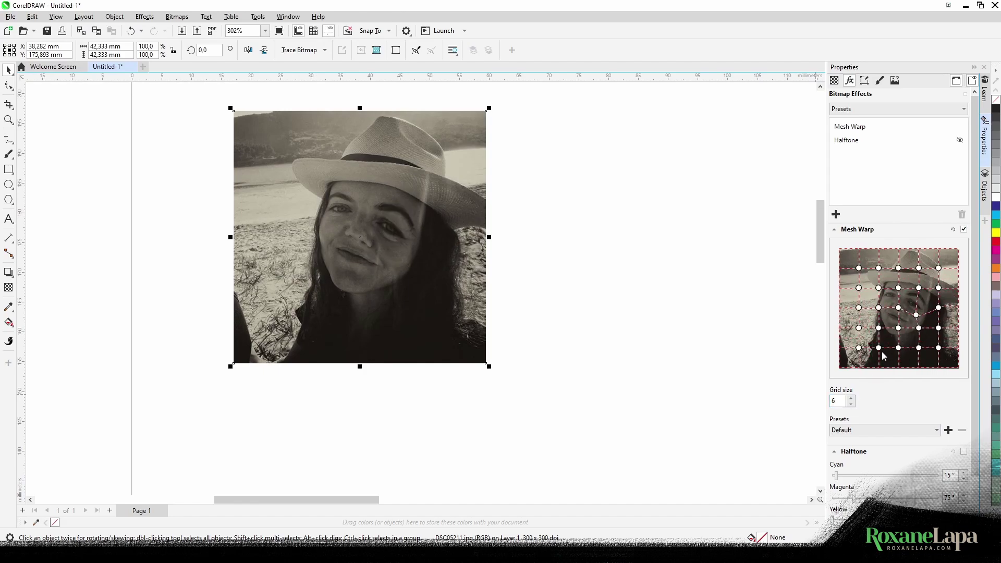
# Toggle the effects' visibility back on, then delete Mesh Warp, leaving Halftone active.
pyautogui.click(959, 127)
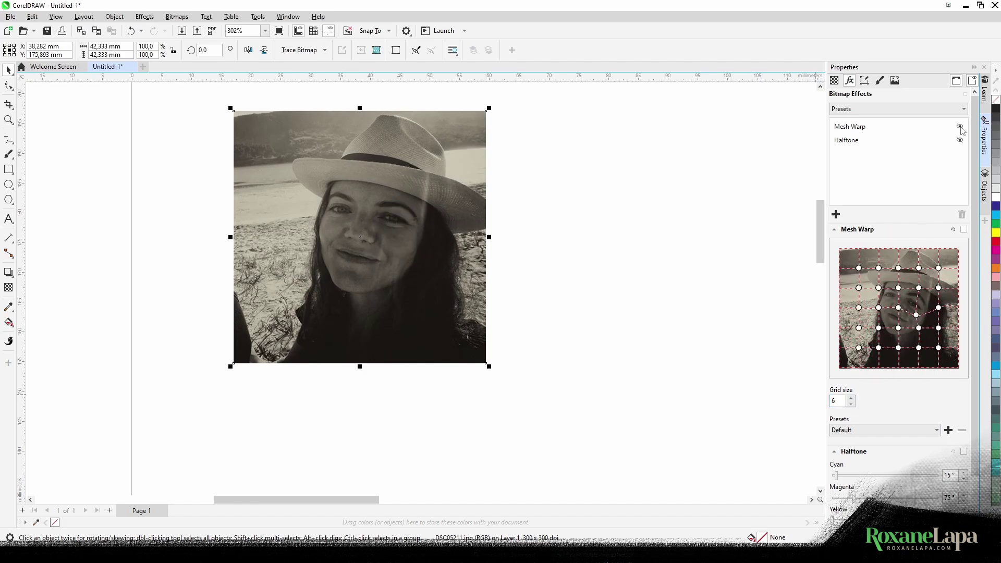
pyautogui.click(960, 127)
pyautogui.click(958, 140)
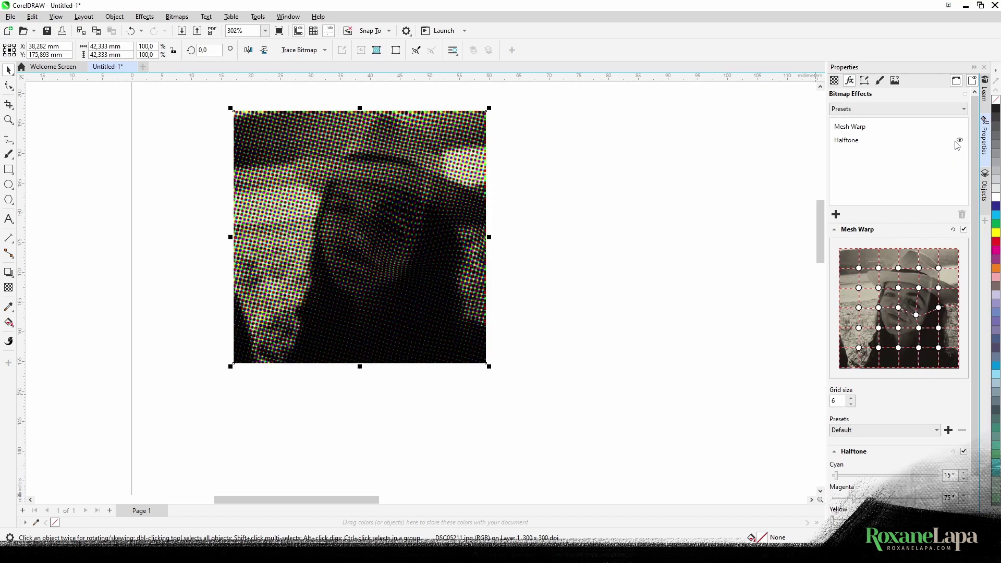
pyautogui.click(876, 131)
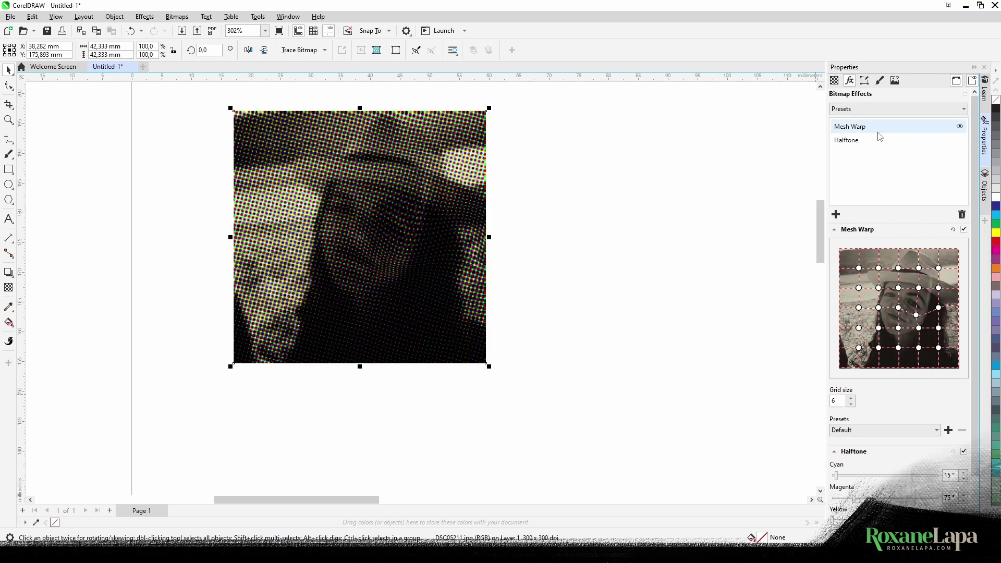
pyautogui.click(962, 215)
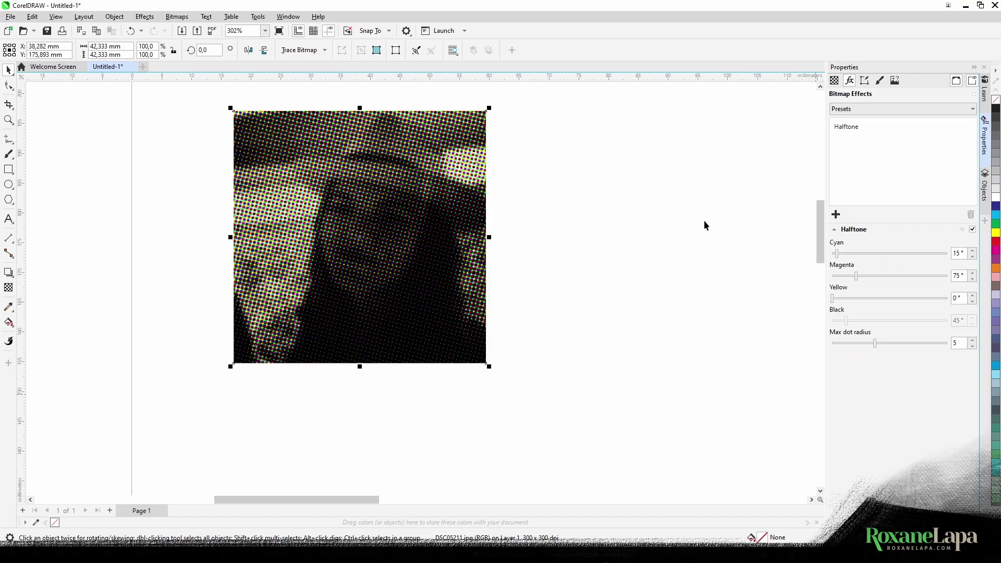
# Type 'test' to the right of the photo and enlarge it to about 53 pt.
pyautogui.click(9, 219)
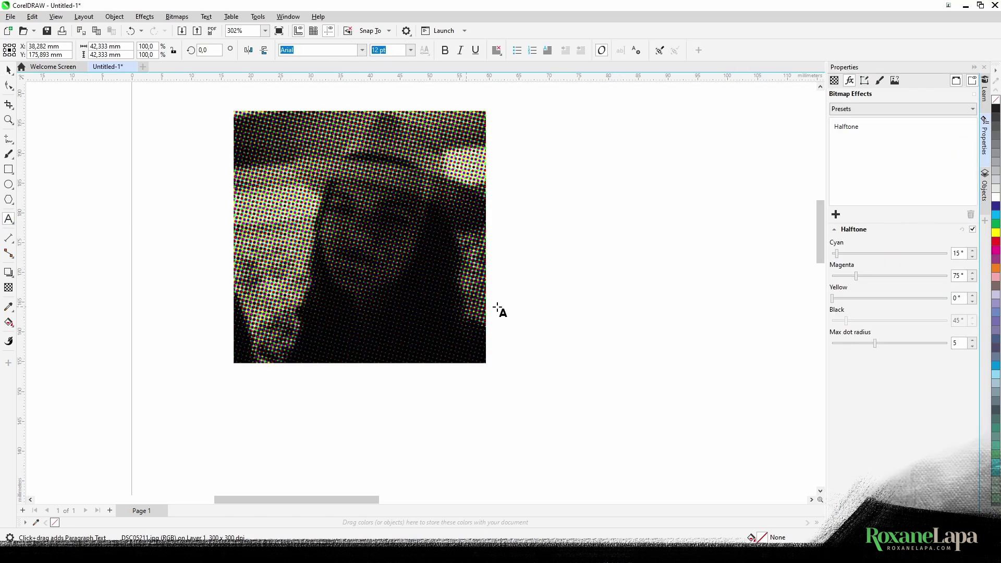
pyautogui.click(555, 254)
pyautogui.write('test')
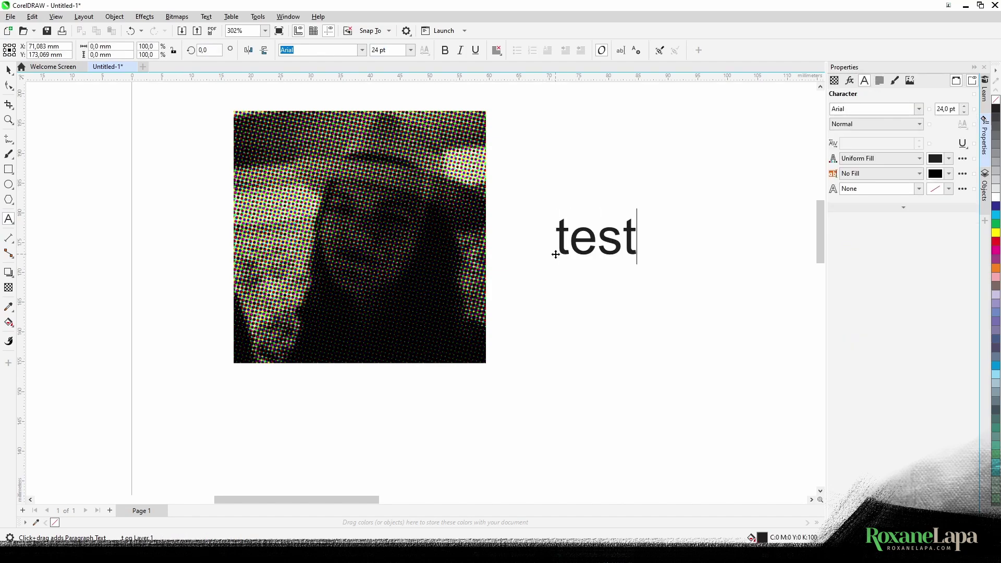
pyautogui.click(8, 69)
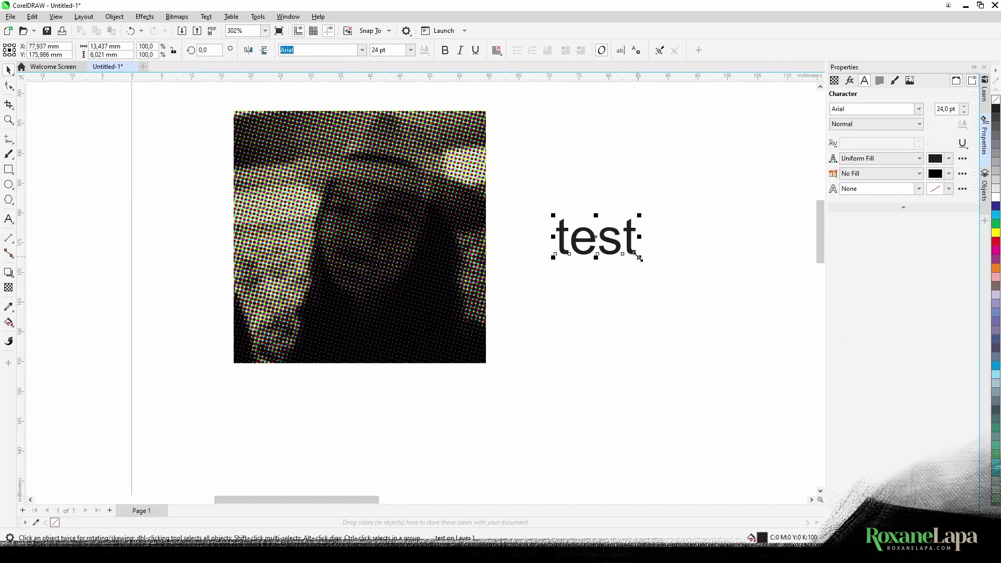
pyautogui.moveTo(639, 257); pyautogui.dragTo(738, 345)
# Give the text an Add Noise effect with level 100, density 51 and a blue colour.
pyautogui.click(849, 80)
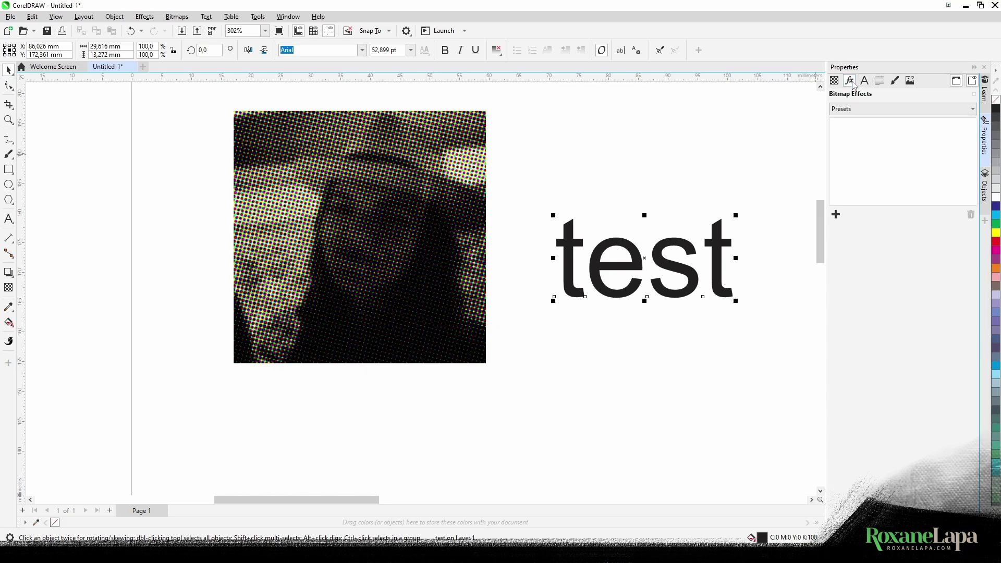
pyautogui.click(835, 216)
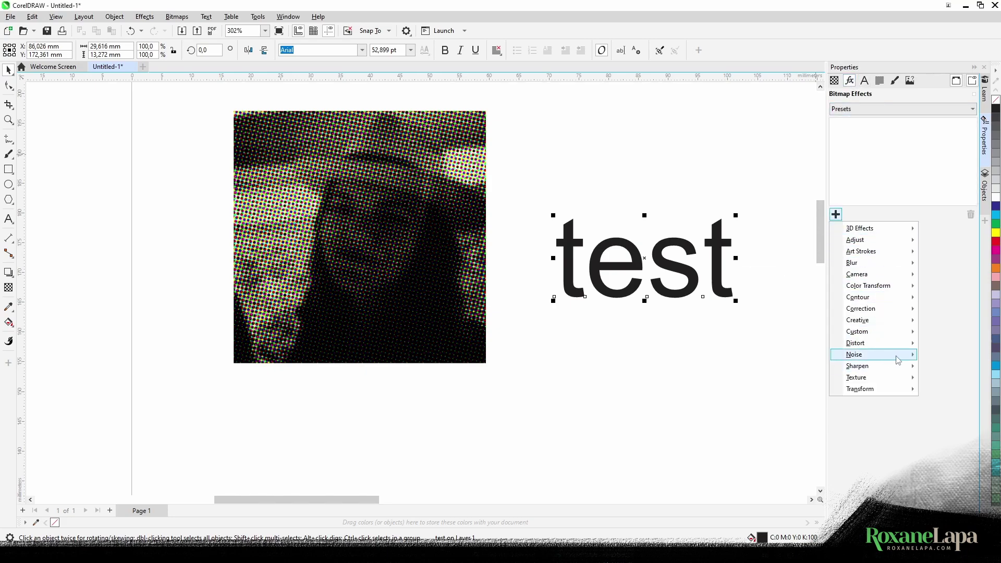
pyautogui.moveTo(896, 358)
pyautogui.click(763, 367)
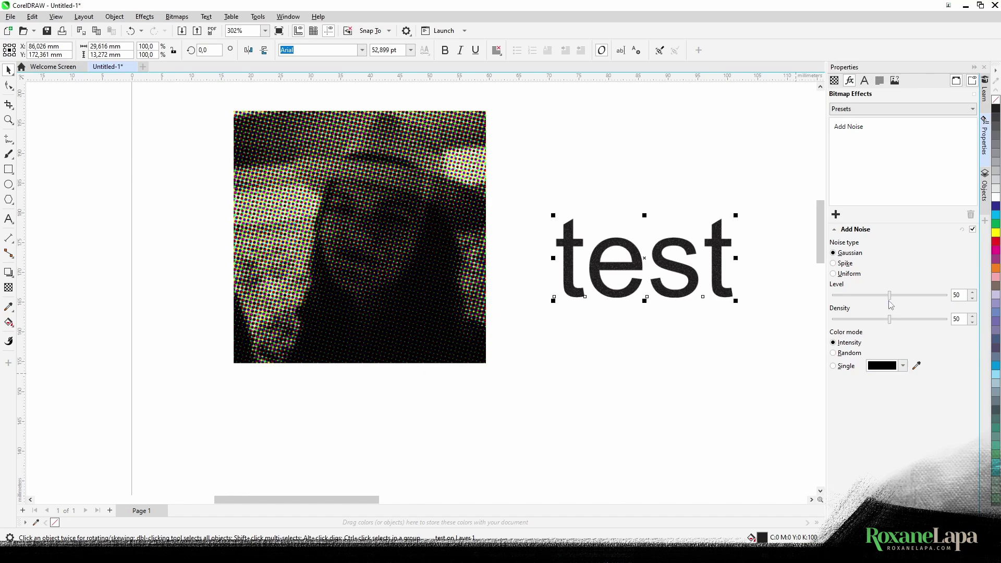
pyautogui.moveTo(889, 294); pyautogui.dragTo(948, 295)
pyautogui.click(899, 319)
pyautogui.click(902, 365)
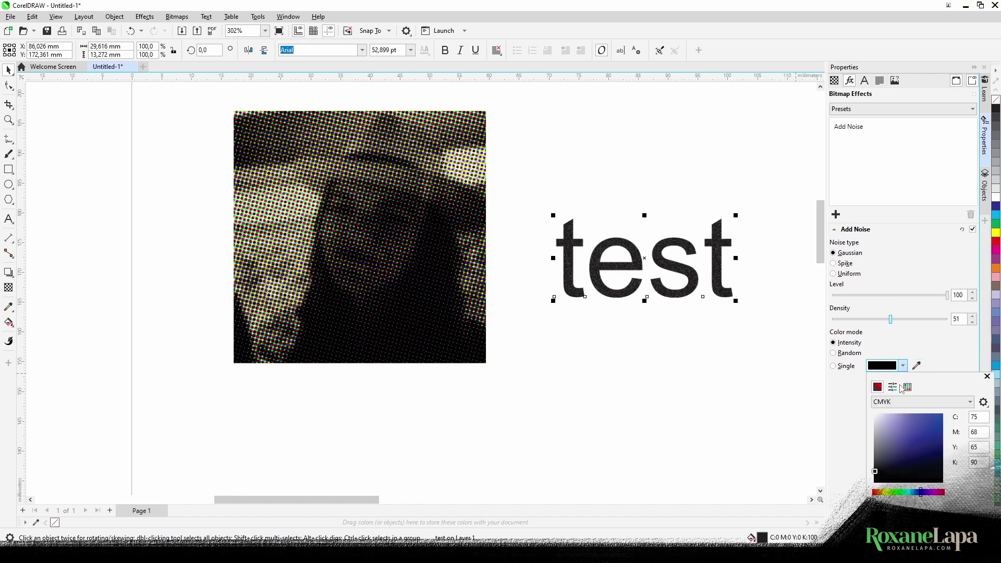
pyautogui.moveTo(921, 435); pyautogui.dragTo(942, 413)
pyautogui.click(844, 423)
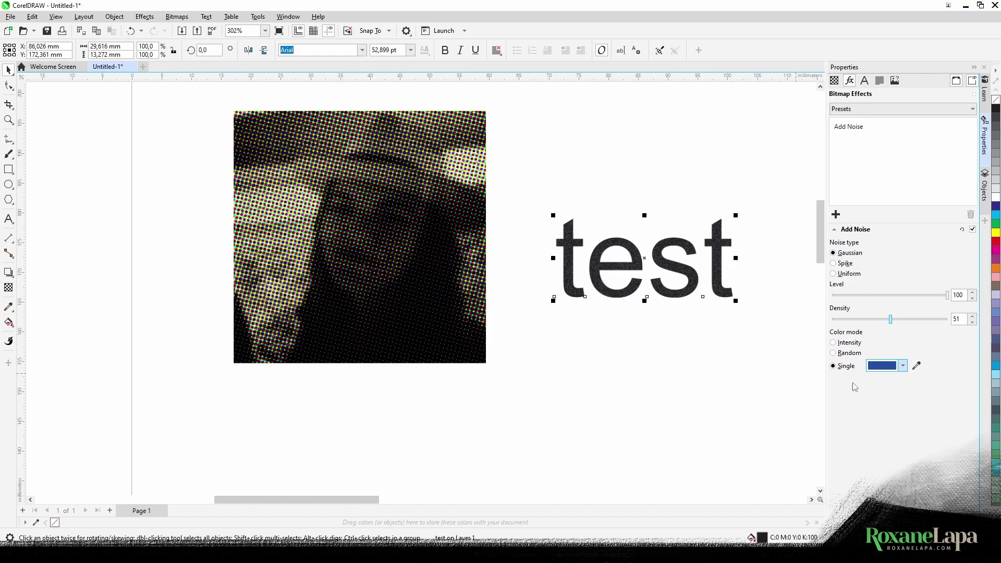
# Highlight the Focus Mode row in the website's comparison table.
pyautogui.scroll(5, 663, 256)
pyautogui.scroll(-3, 621, 358)
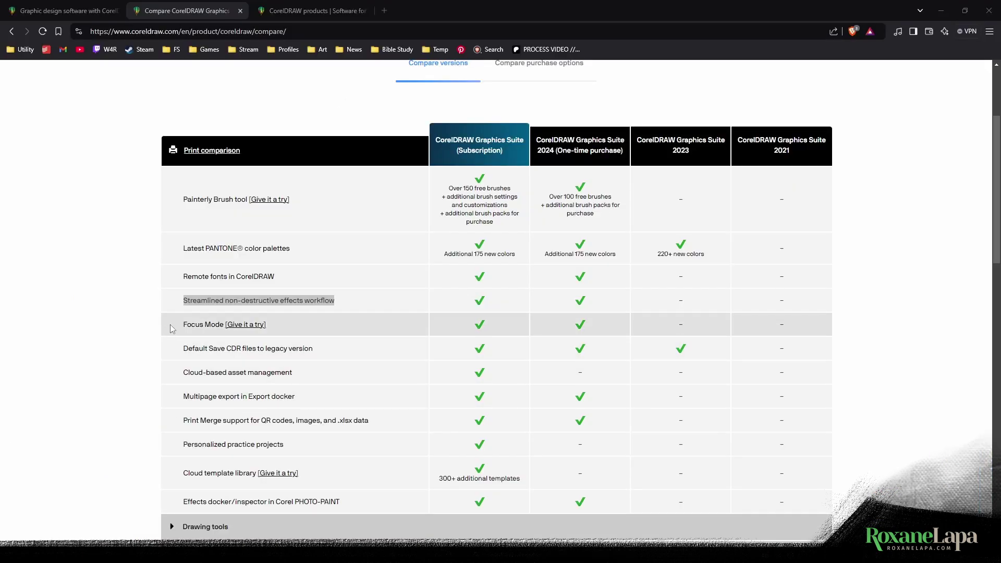
pyautogui.moveTo(230, 324); pyautogui.dragTo(266, 324)
pyautogui.click(266, 324)
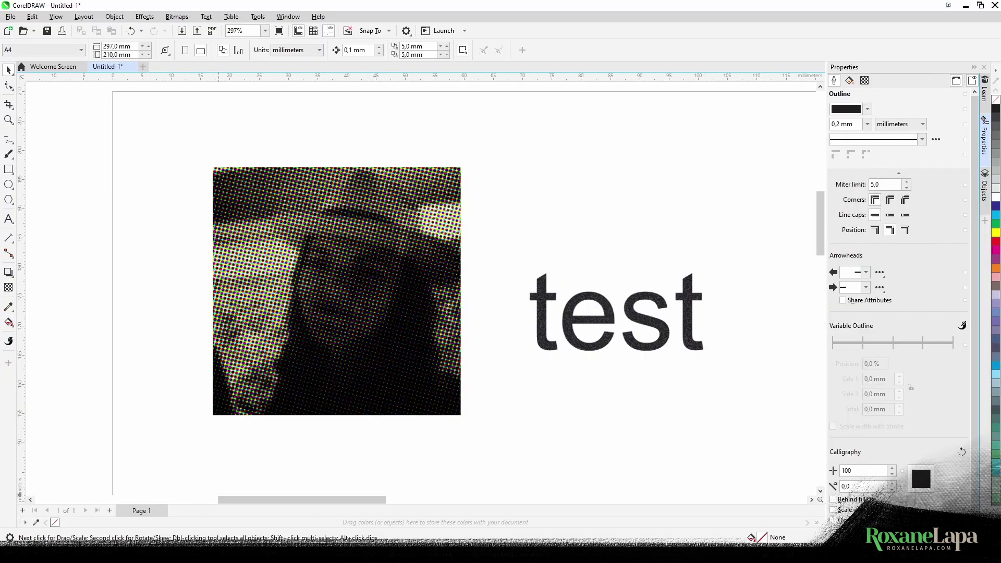
# Isolate the 'test' text in Focus Mode, then exit Focus Mode again.
pyautogui.rightClick(544, 285)
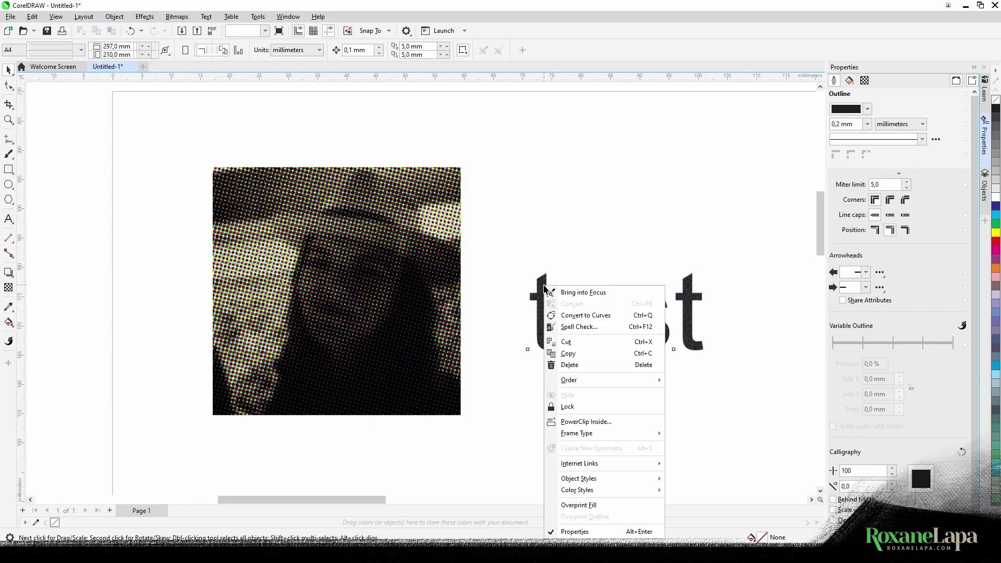
pyautogui.click(583, 293)
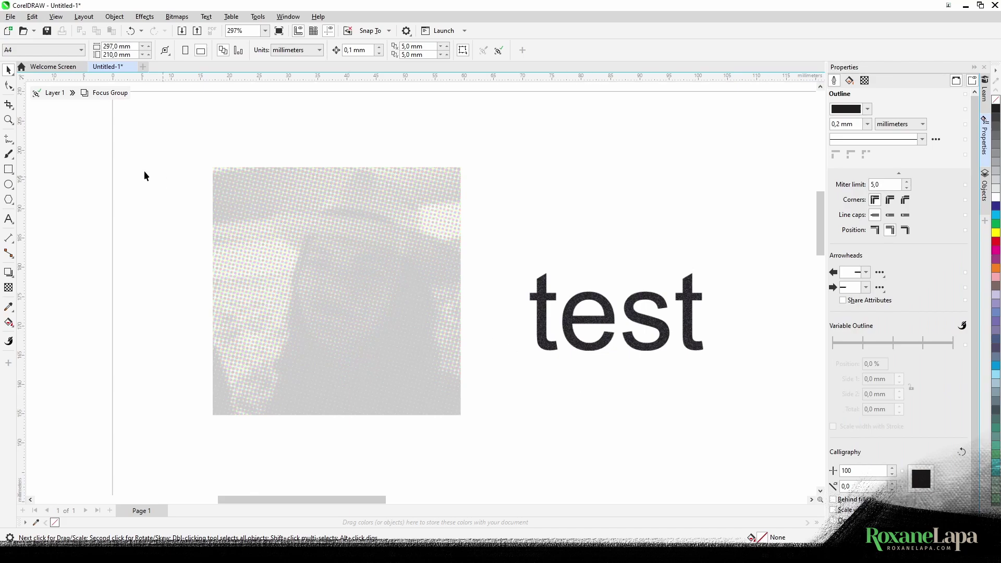
pyautogui.rightClick(545, 284)
pyautogui.click(581, 292)
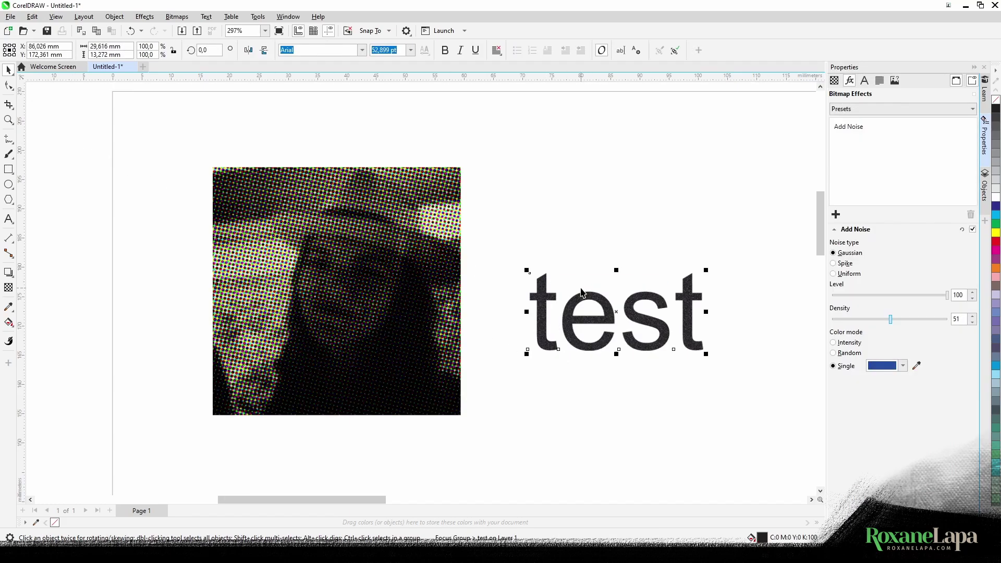
pyautogui.click(559, 201)
# Draw a black ellipse above 'test' and drop two overlapping copies of it.
pyautogui.press('F7')
pyautogui.moveTo(496, 143)
pyautogui.mouseDown()
pyautogui.moveTo(591, 213)
pyautogui.moveTo(635, 233)
pyautogui.mouseUp()
pyautogui.click(995, 107)
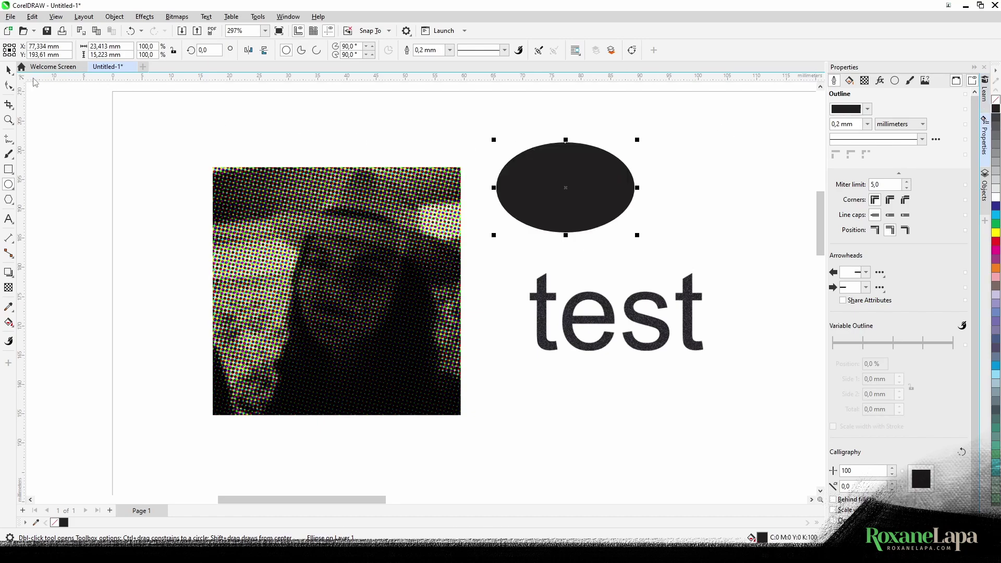
pyautogui.press('space')
pyautogui.moveTo(563, 188); pyautogui.dragTo(606, 219)
pyautogui.rightClick(621, 155)
pyautogui.rightClick(606, 219)
pyautogui.click(782, 190)
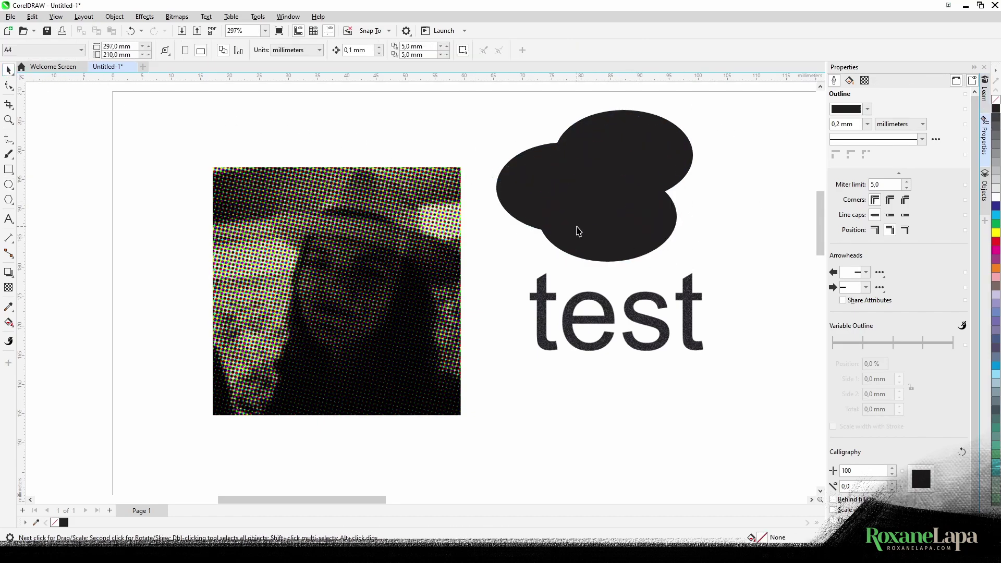
# Bring the lower ellipse into Focus Mode, convert it to curves and pull its top node down.
pyautogui.click(578, 230)
pyautogui.rightClick(596, 217)
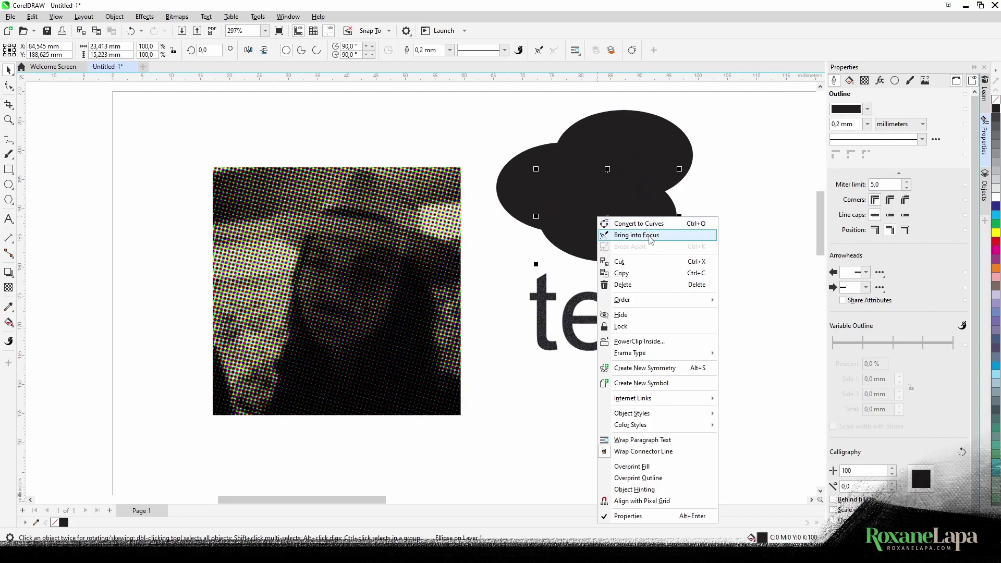
pyautogui.click(650, 235)
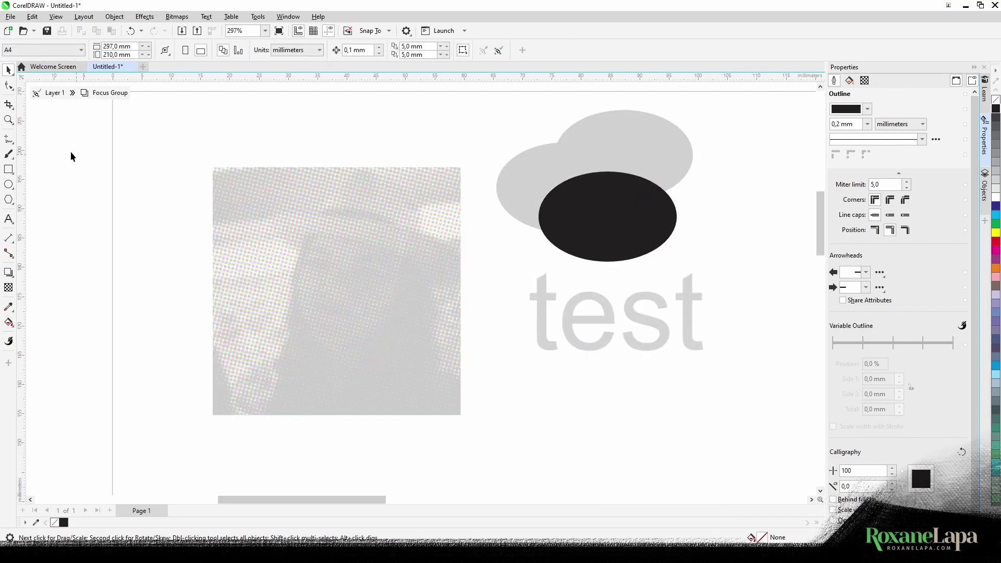
pyautogui.click(9, 85)
pyautogui.click(603, 207)
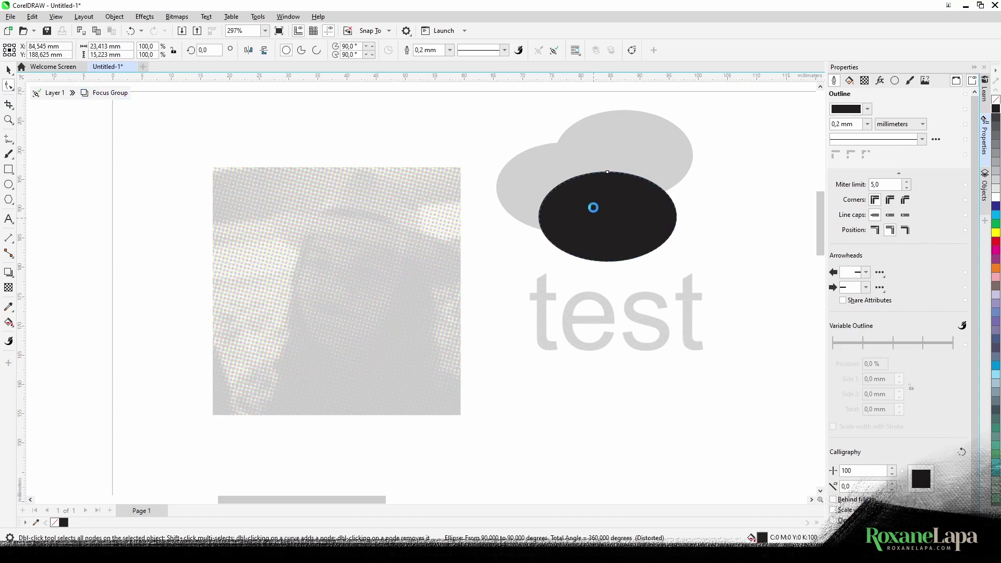
pyautogui.hotkey('ctrl', 'q')
pyautogui.moveTo(592, 179); pyautogui.dragTo(564, 172)
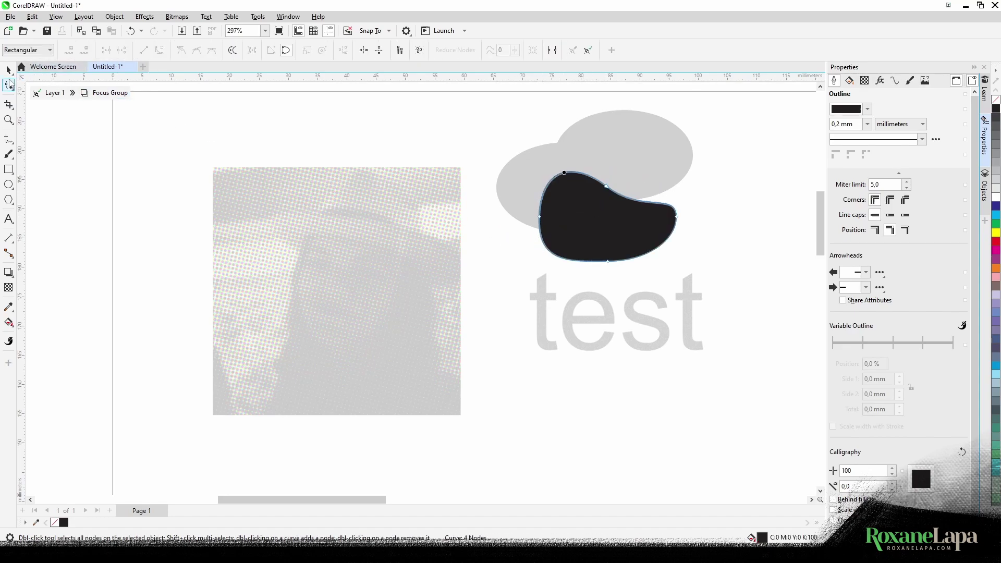
pyautogui.click(8, 69)
pyautogui.click(107, 157)
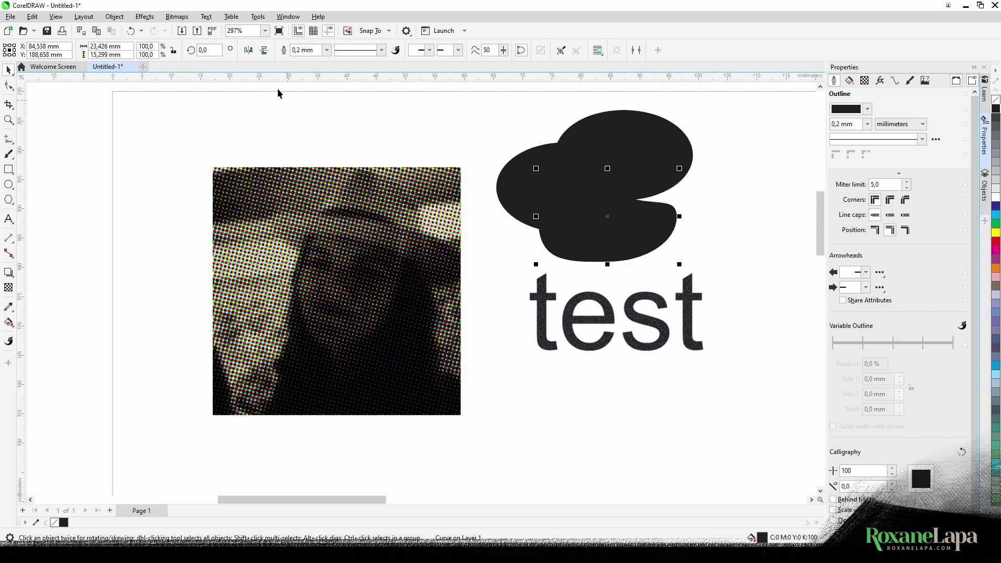
# Set the Appearance Theme to Black in Tools > Options > Customization and apply it.
pyautogui.click(259, 20)
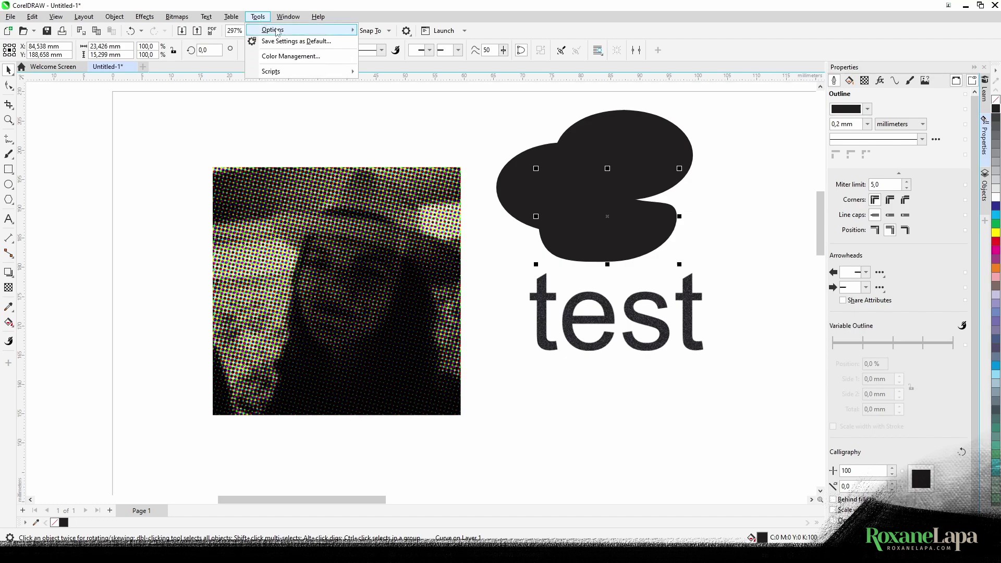
pyautogui.moveTo(279, 32)
pyautogui.click(405, 42)
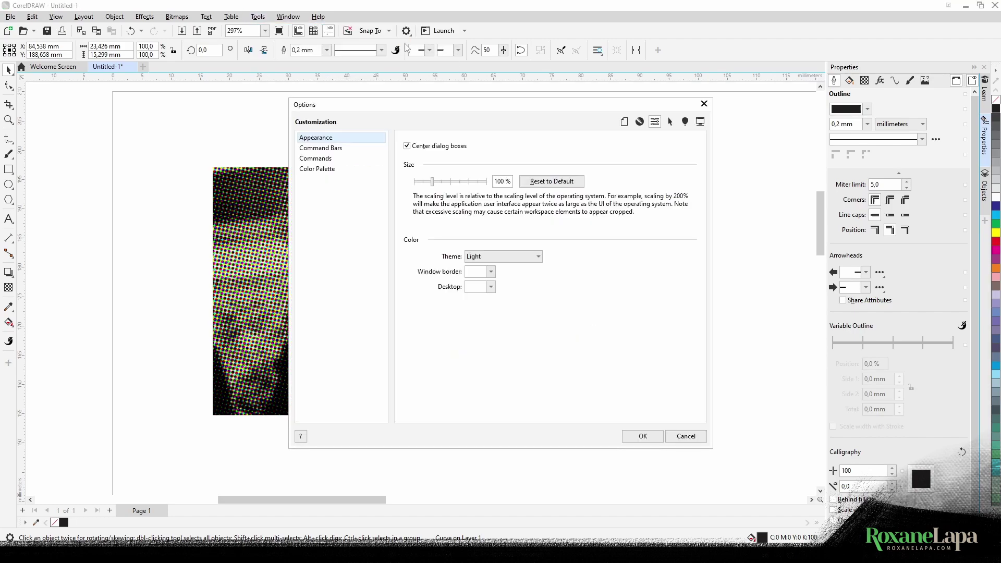
pyautogui.click(521, 257)
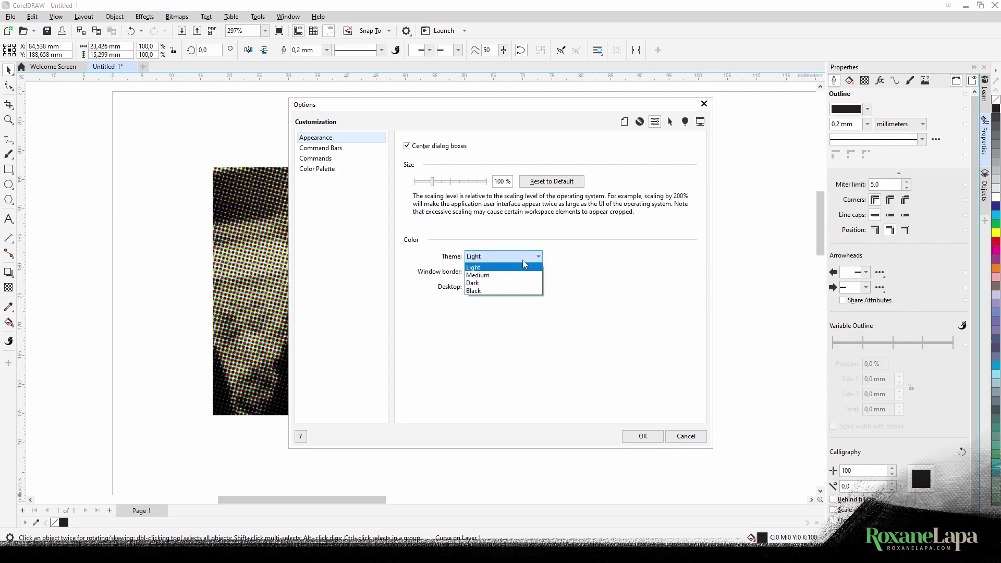
pyautogui.click(498, 257)
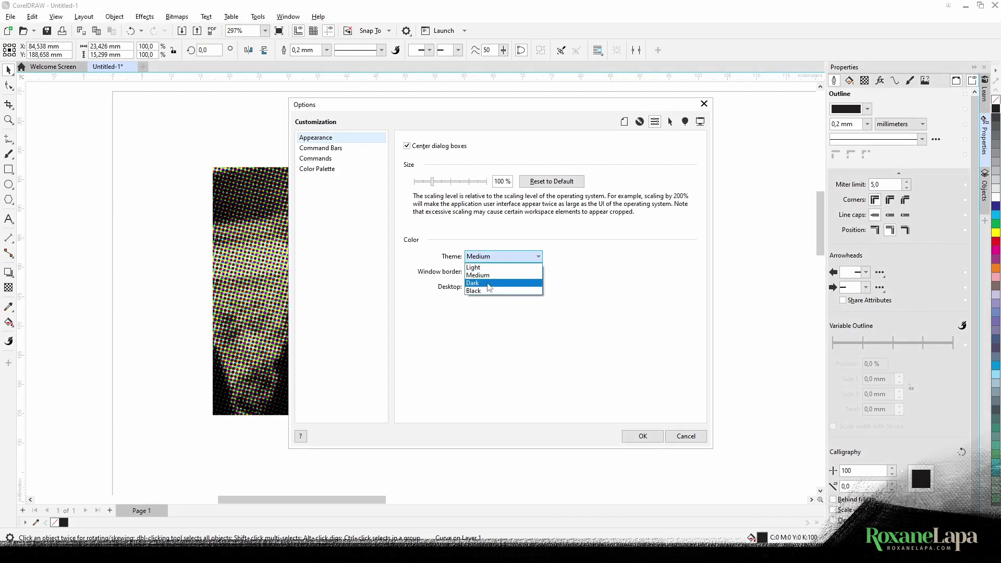
pyautogui.click(490, 283)
pyautogui.click(492, 255)
pyautogui.click(487, 290)
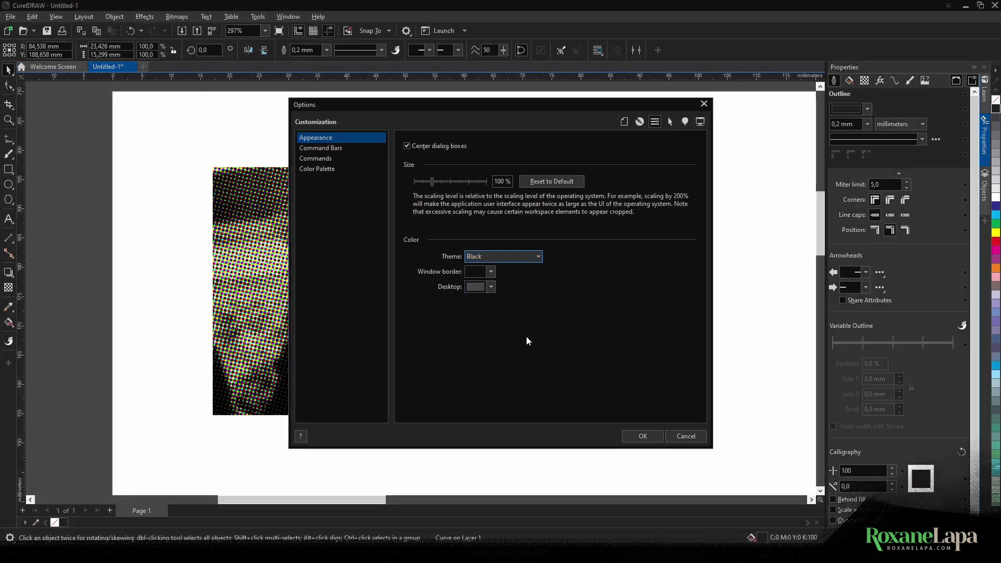
pyautogui.click(642, 436)
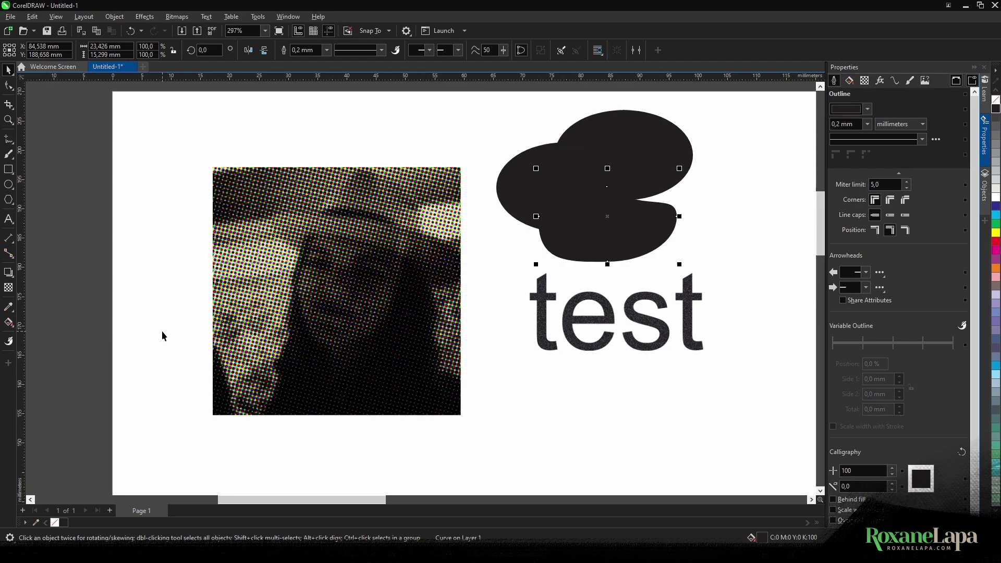
# Select all six objects on the page with a marquee drag.
pyautogui.scroll(-1, 162, 335)
pyautogui.click(689, 267)
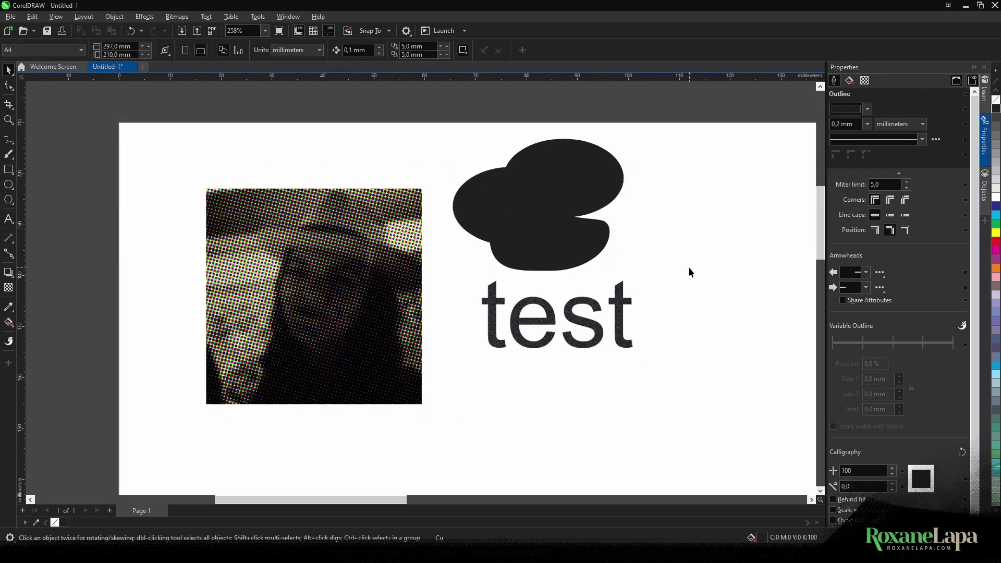
pyautogui.moveTo(188, 425); pyautogui.dragTo(761, 114)
# Screen-snip the website's Subscription column header and top comparison rows.
pyautogui.click(740, 115)
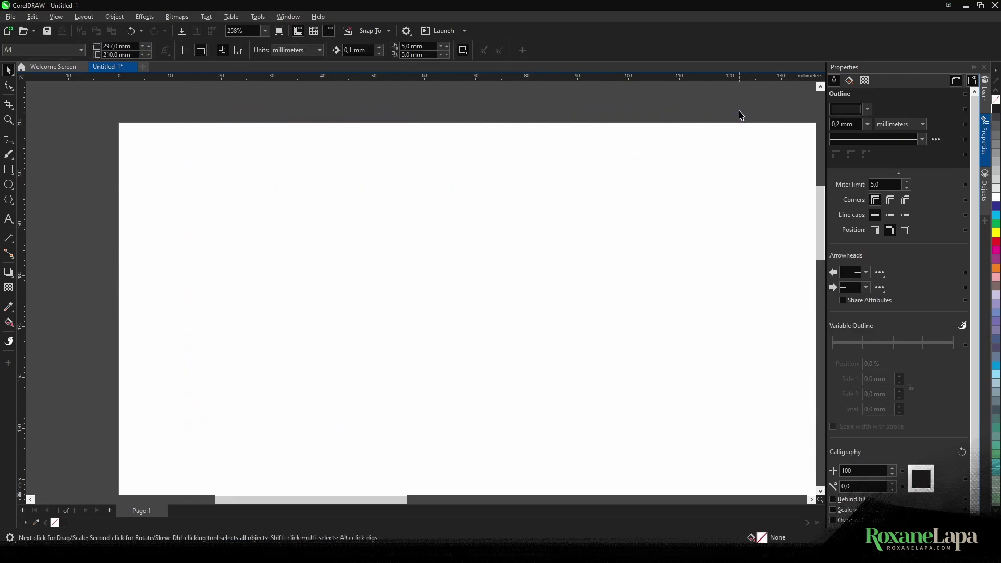
pyautogui.scroll(-2, 221, 175)
pyautogui.press('F10')
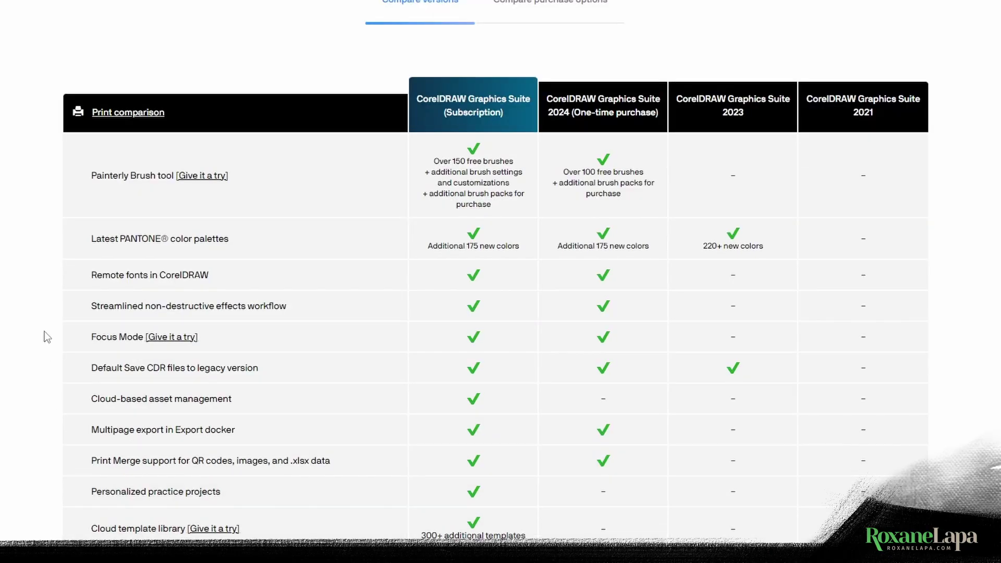
pyautogui.press('super+shift+s')
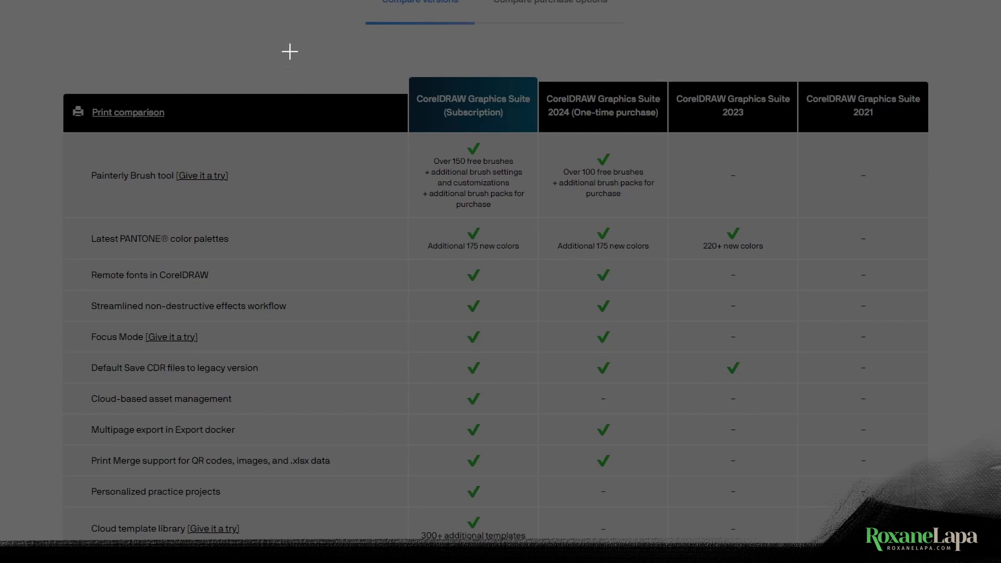
pyautogui.moveTo(288, 49); pyautogui.dragTo(594, 284)
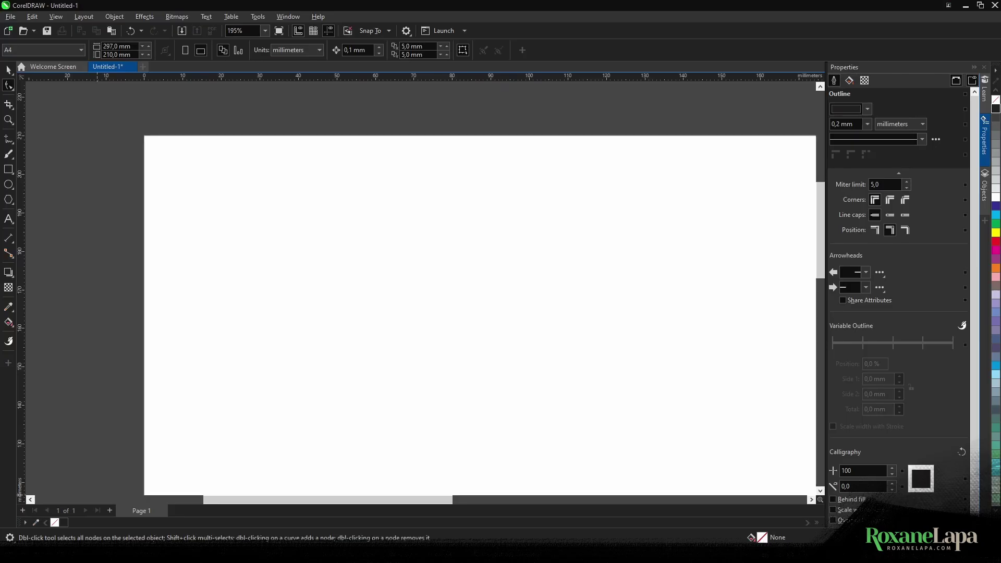
# Paste the captured comparison-table image into CorelDRAW and move it up and left.
pyautogui.hotkey('ctrl', 'v')
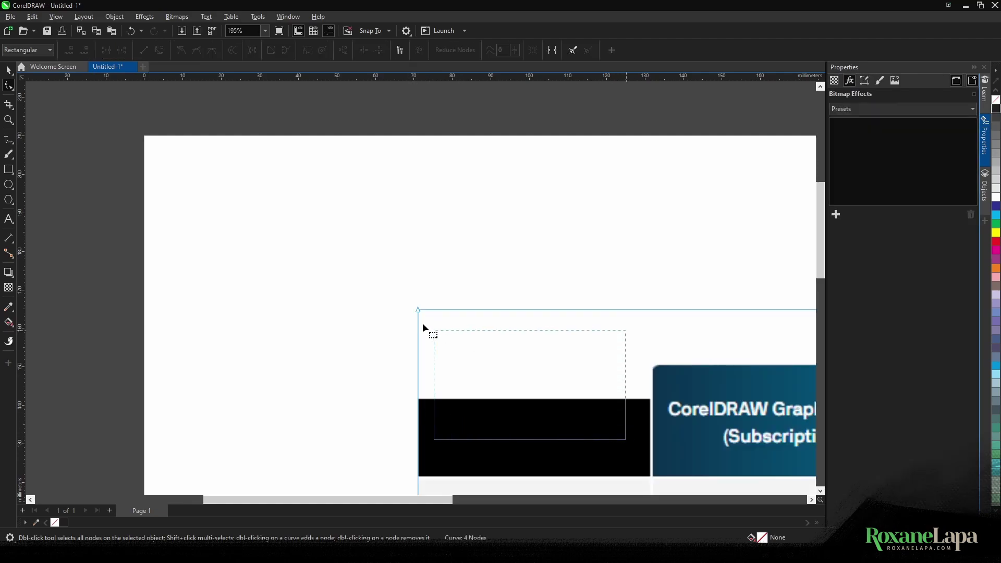
pyautogui.scroll(-5, 324, 273)
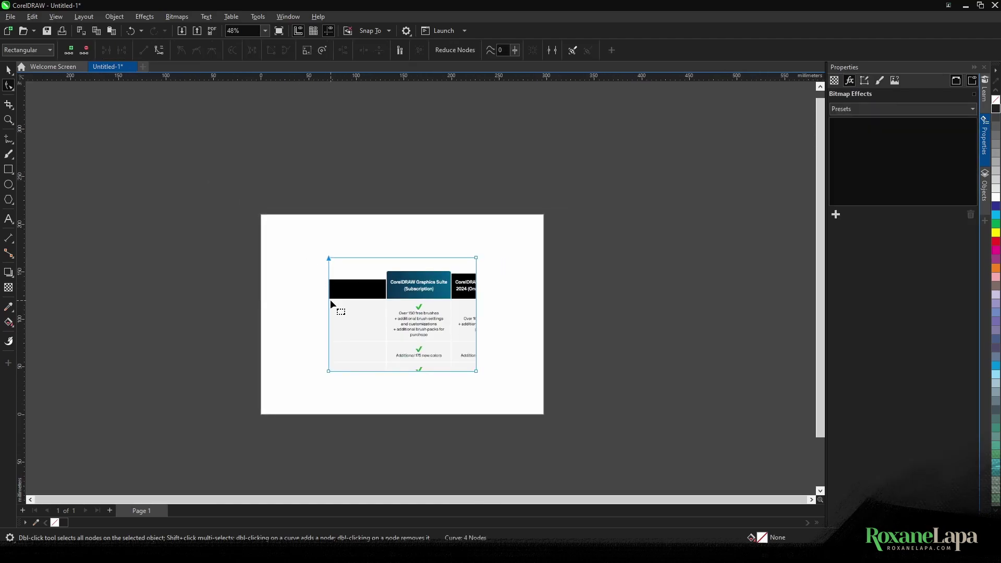
pyautogui.click(8, 70)
pyautogui.moveTo(371, 318); pyautogui.dragTo(317, 292)
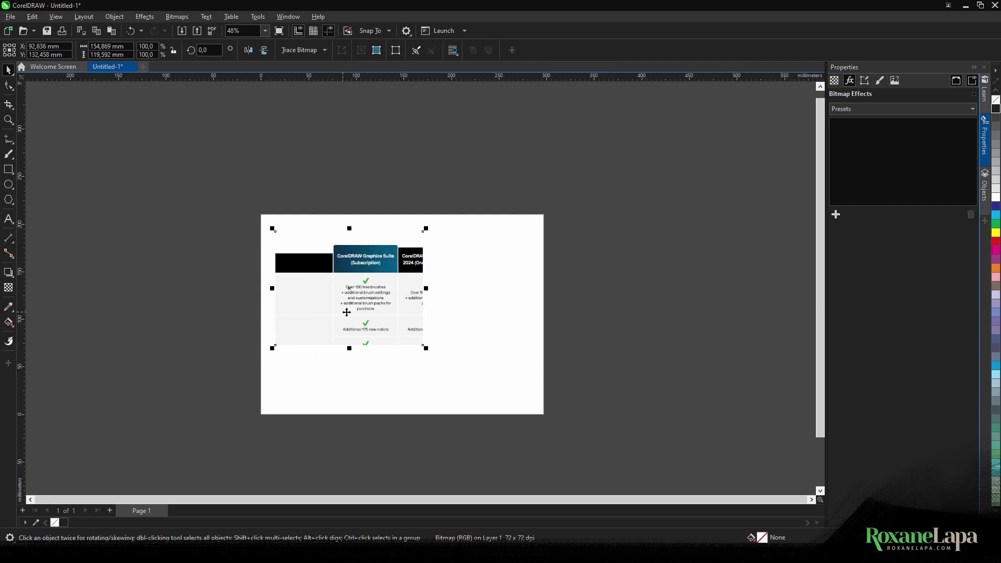
pyautogui.click(452, 312)
pyautogui.click(396, 308)
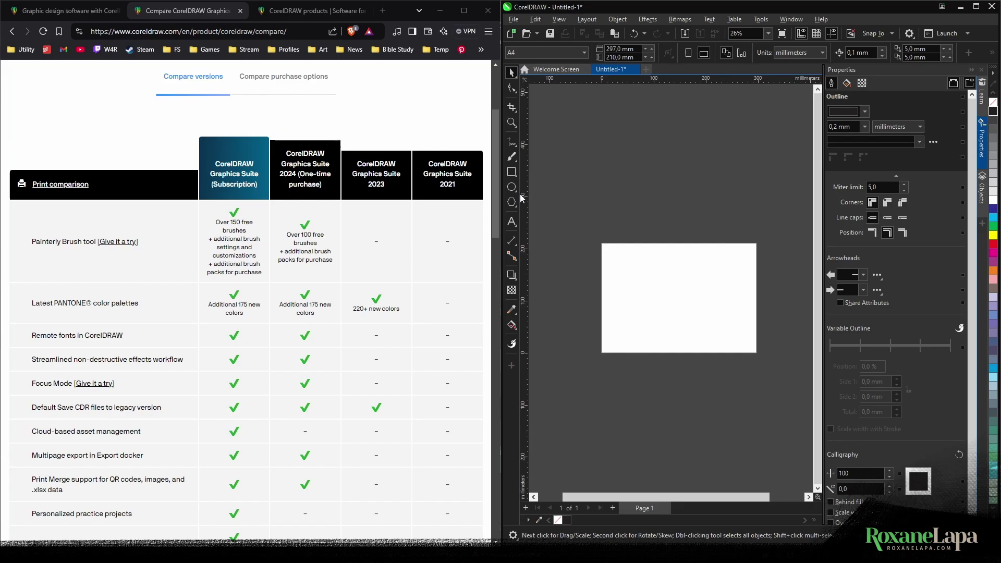
# Draw a rectangle near the page's top-left and fill it with the check-mark green via eyedropper.
pyautogui.click(511, 171)
pyautogui.moveTo(609, 251); pyautogui.dragTo(660, 292)
pyautogui.press('space')
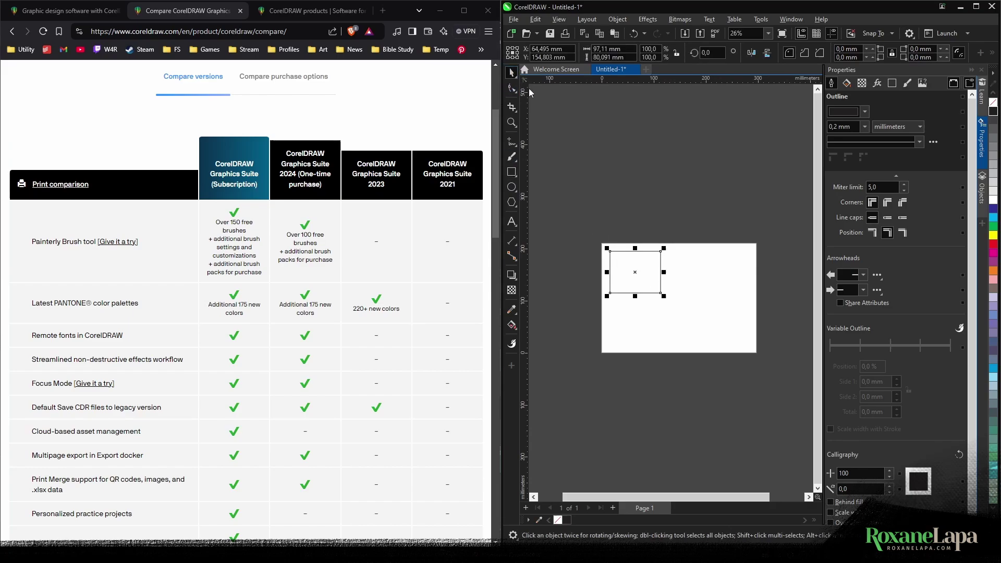
pyautogui.press('i')
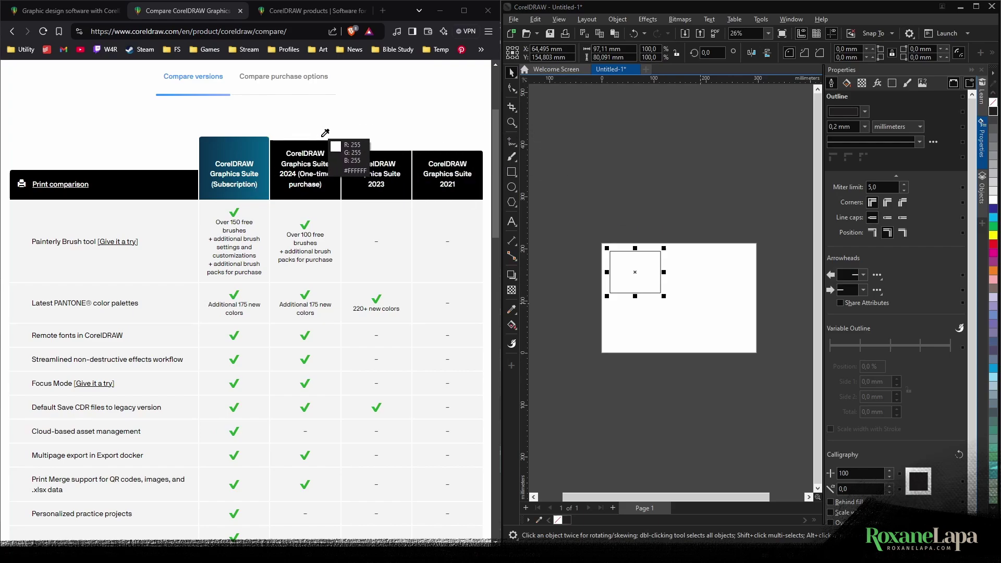
pyautogui.click(260, 147)
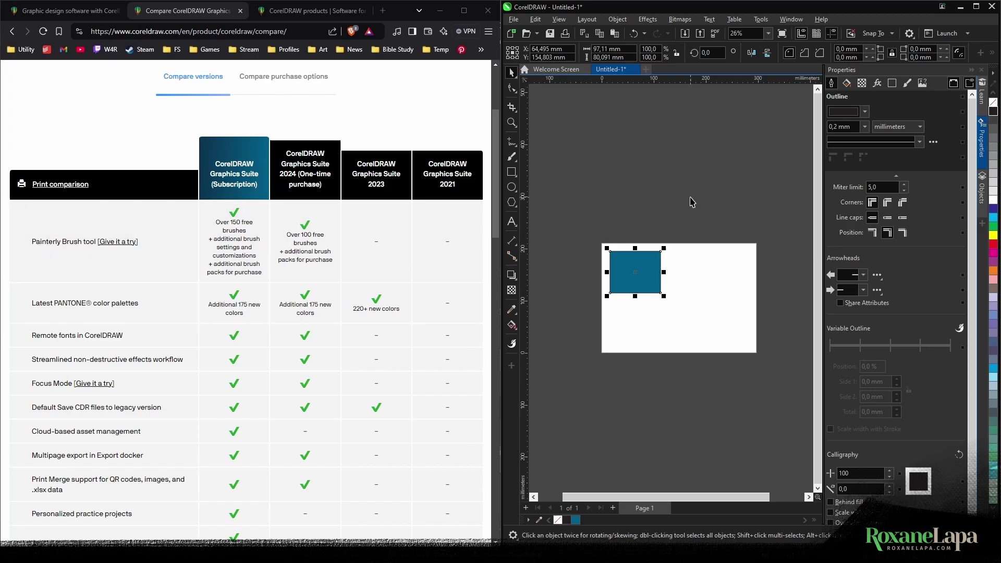
pyautogui.click(305, 224)
pyautogui.click(654, 206)
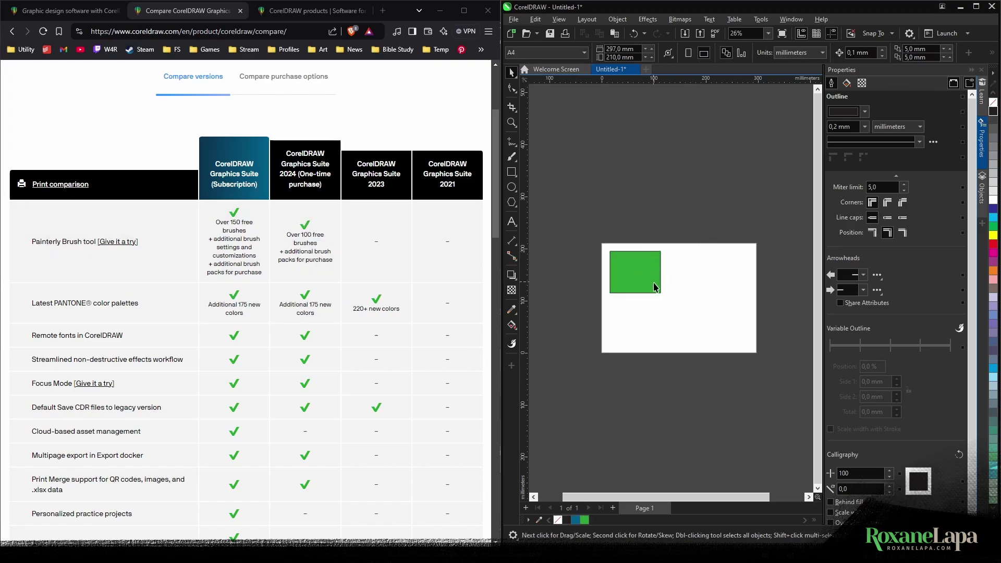
# Maximize the CorelDRAW window to fill the screen.
pyautogui.press('super+Left')
pyautogui.press('super+Up')
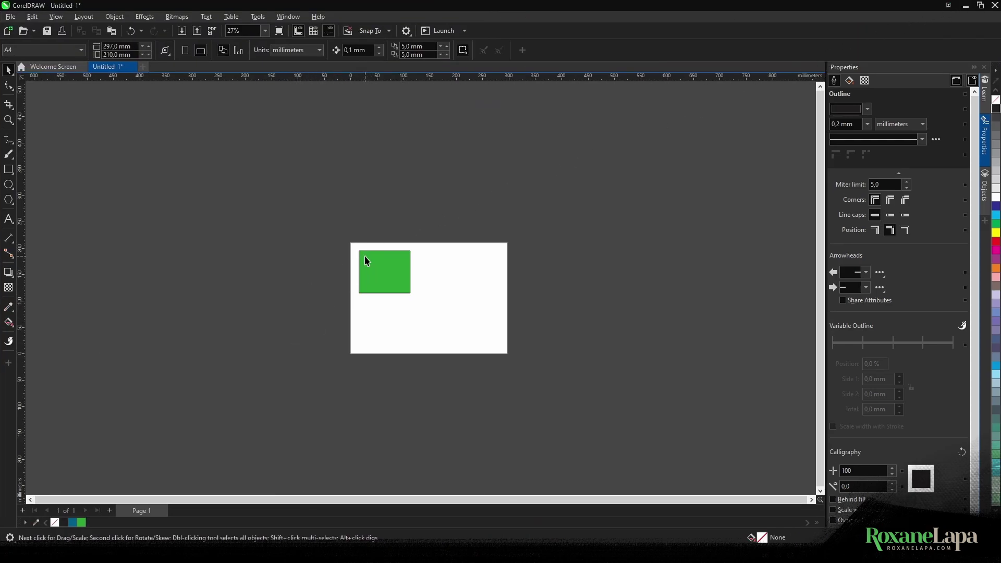
pyautogui.scroll(3, 412, 290)
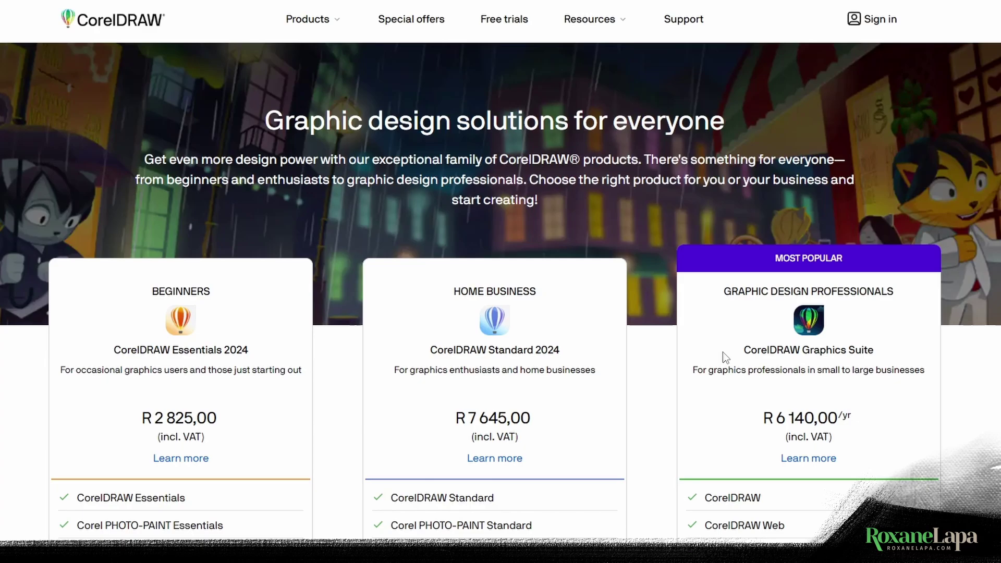
# Highlight the CorelDRAW Graphics Suite name, then expand the full edition comparison table.
pyautogui.moveTo(722, 352); pyautogui.dragTo(902, 348)
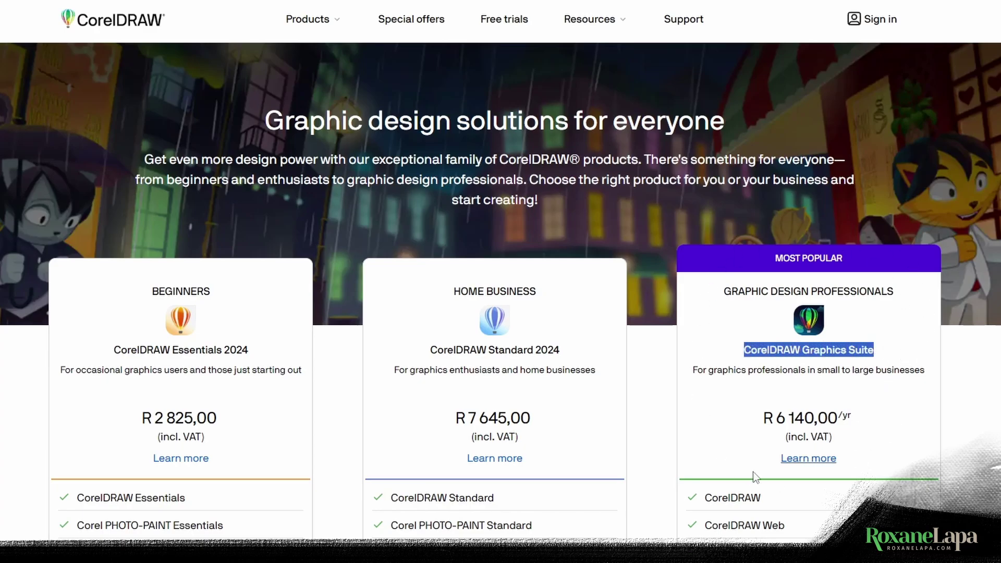
pyautogui.scroll(-5, 945, 380)
pyautogui.scroll(-4, 933, 349)
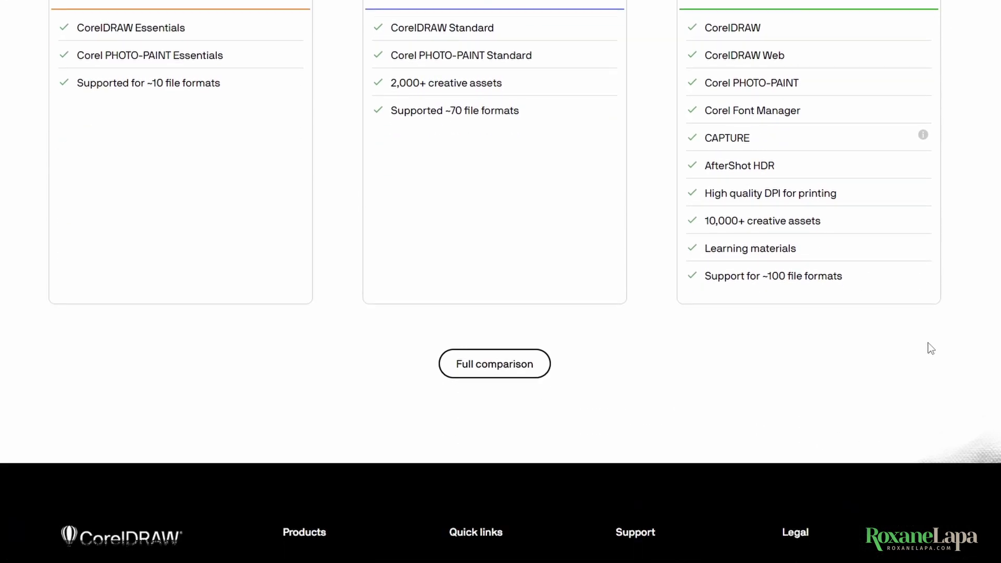
pyautogui.click(480, 365)
# Review the comparison table, then highlight the Standard and Graphics Suite yearly prices.
pyautogui.scroll(-5, 703, 326)
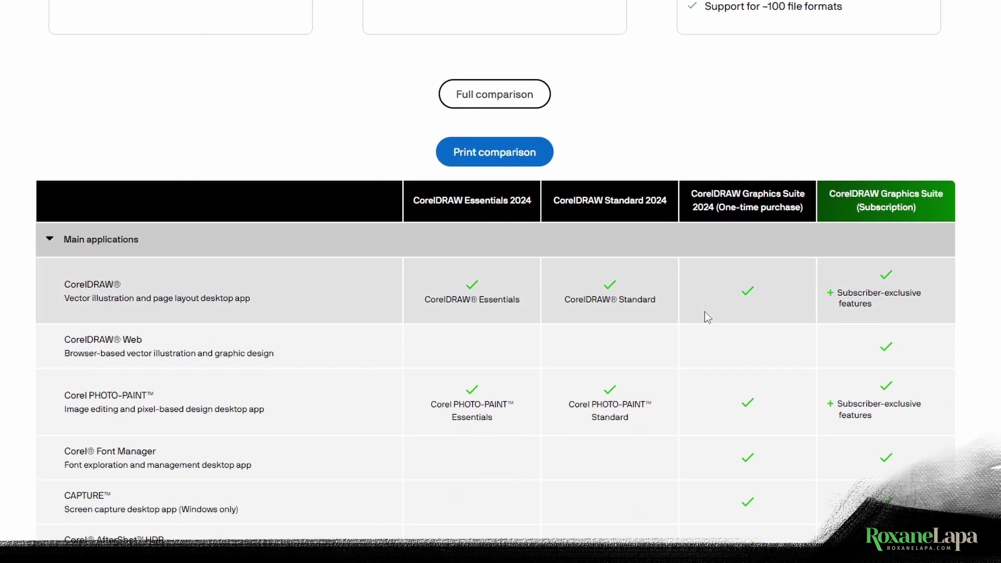
pyautogui.scroll(9, 699, 318)
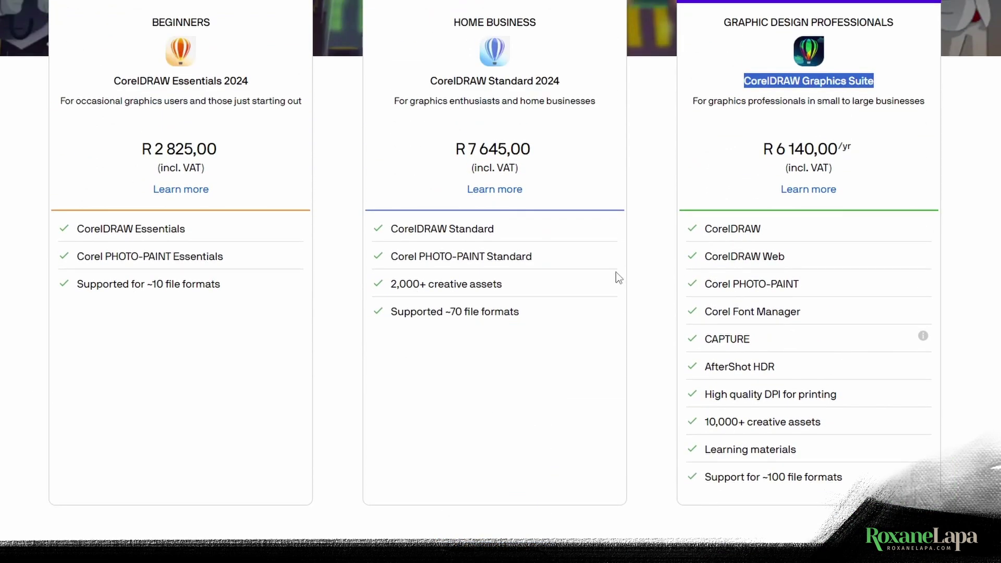
pyautogui.scroll(3, 592, 233)
pyautogui.scroll(-5, 594, 393)
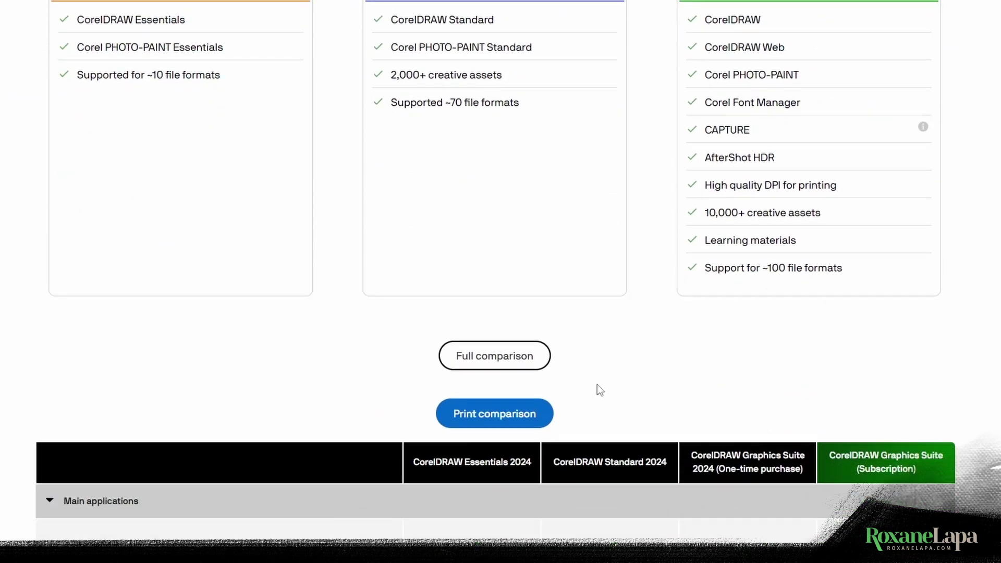
pyautogui.scroll(-2, 599, 390)
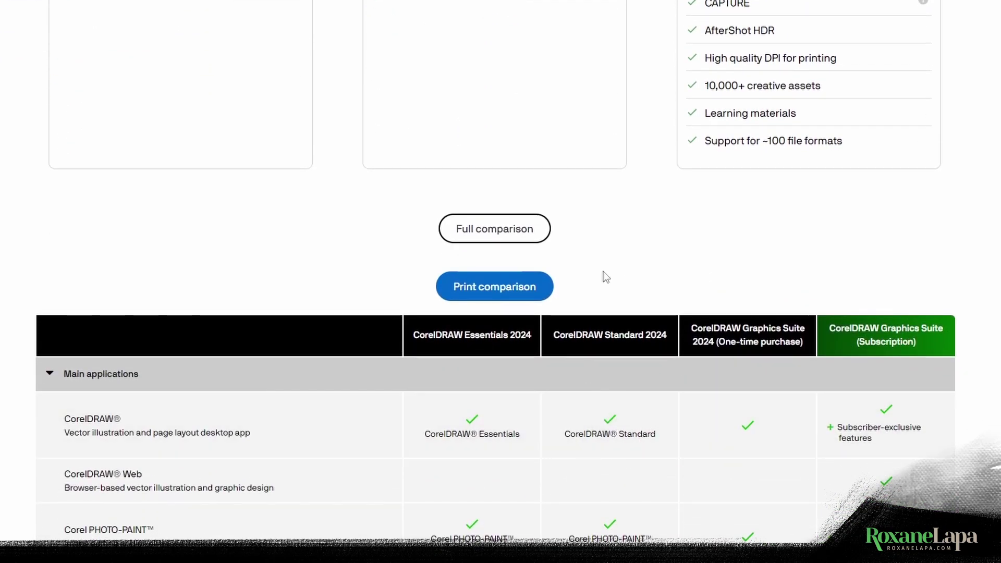
pyautogui.scroll(10, 606, 276)
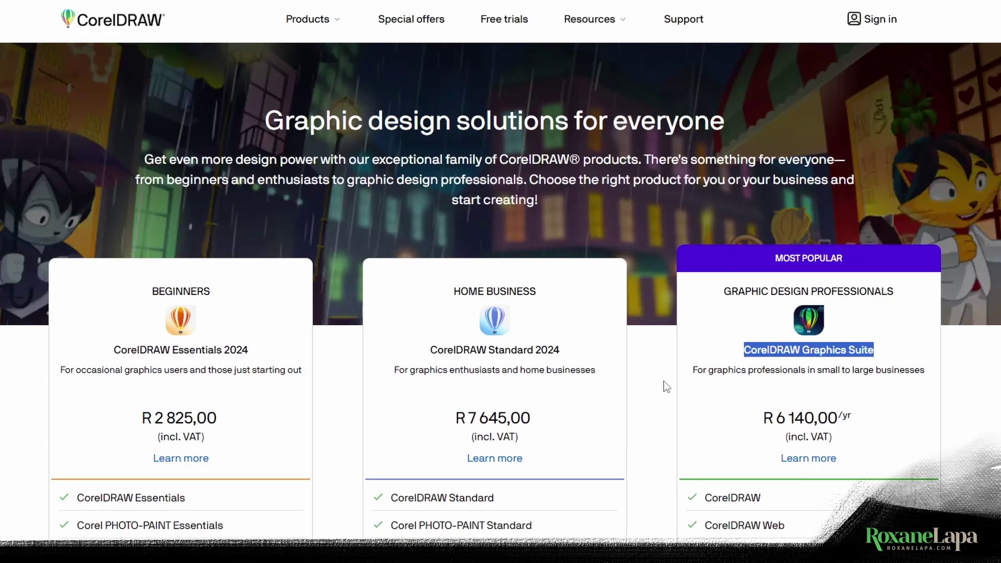
pyautogui.scroll(-1, 660, 383)
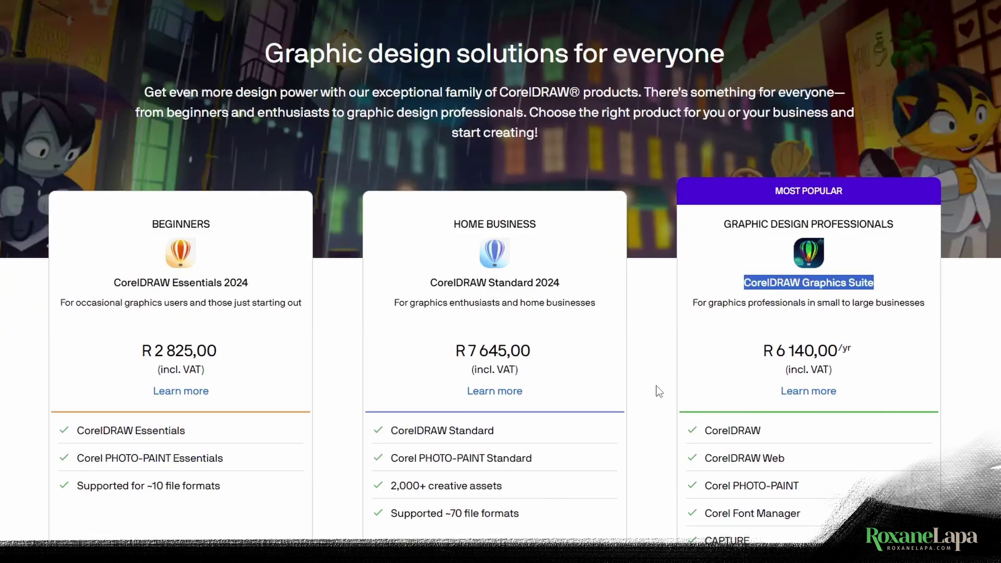
pyautogui.moveTo(450, 350); pyautogui.dragTo(552, 349)
pyautogui.moveTo(774, 350); pyautogui.dragTo(854, 350)
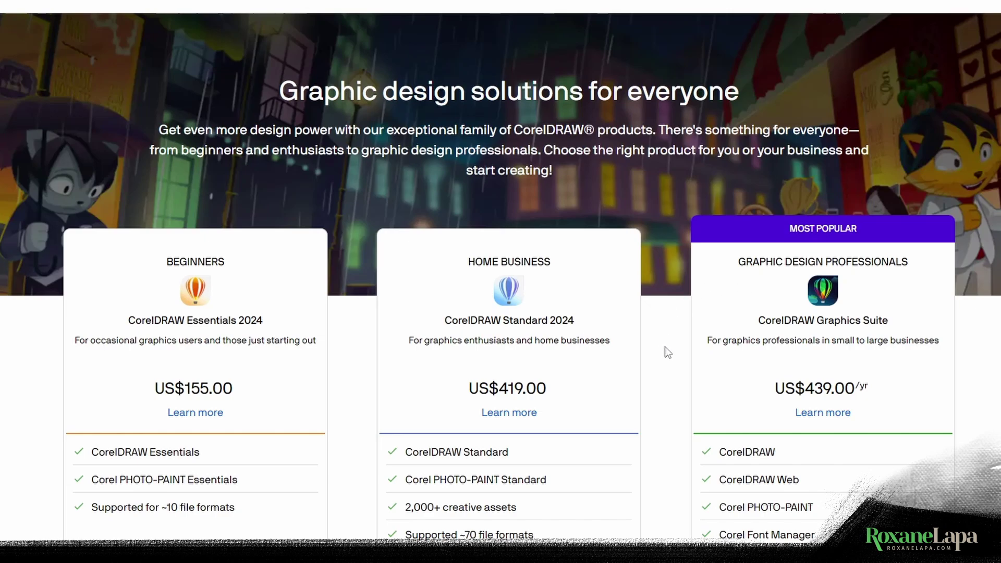
pyautogui.tripleClick(547, 392)
pyautogui.click(675, 402)
pyautogui.moveTo(175, 388); pyautogui.dragTo(232, 388)
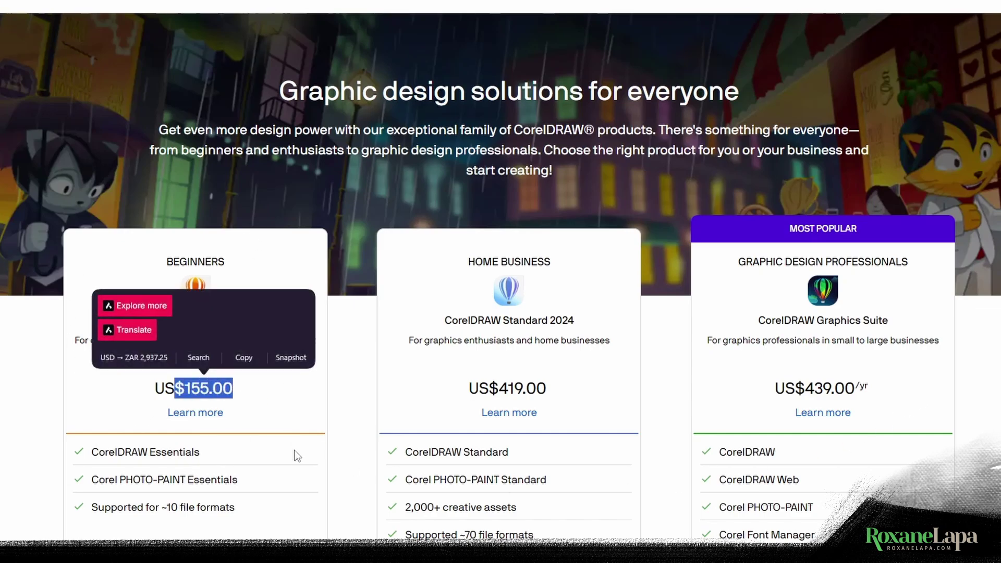
pyautogui.click(337, 429)
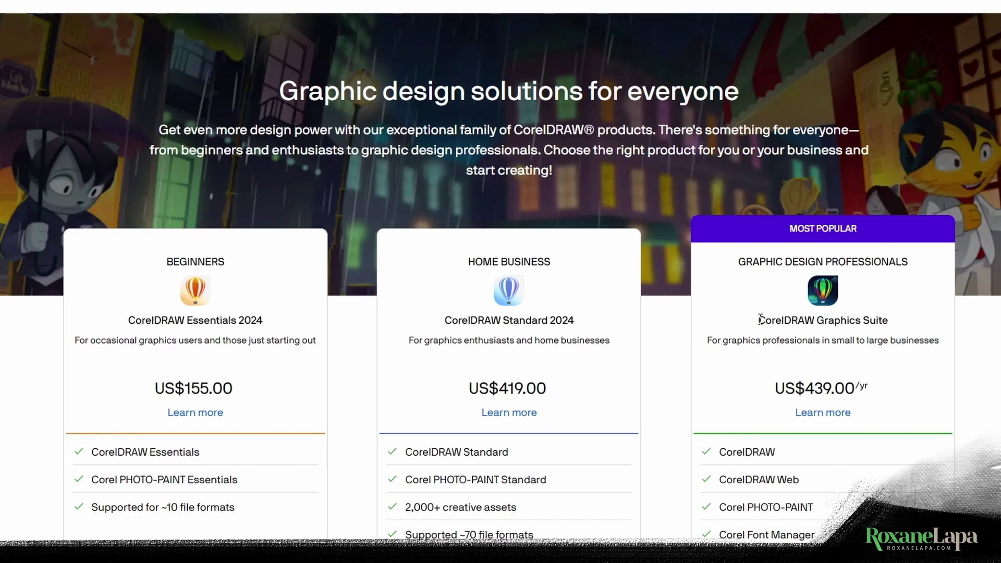
pyautogui.moveTo(758, 320); pyautogui.dragTo(921, 318)
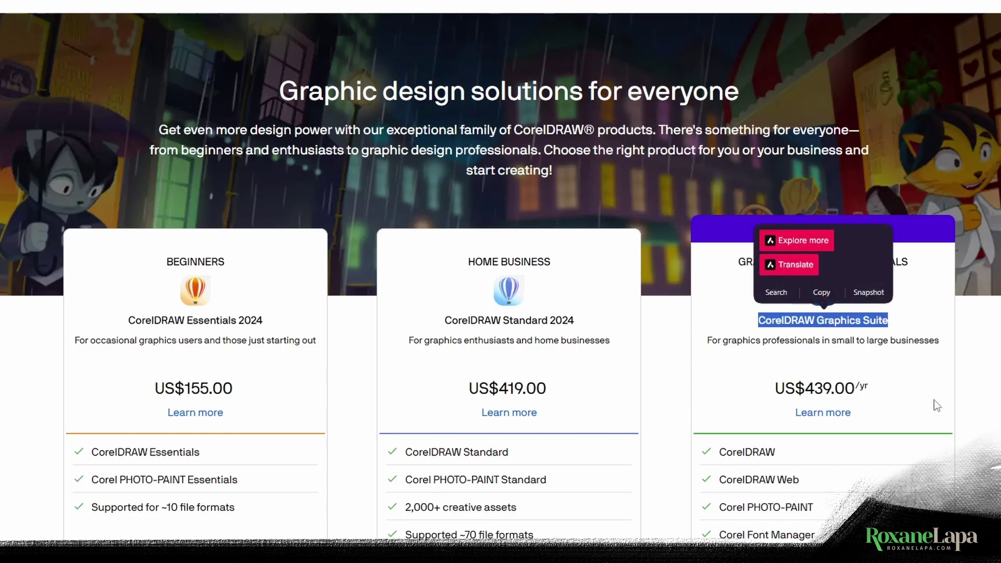
pyautogui.click(915, 400)
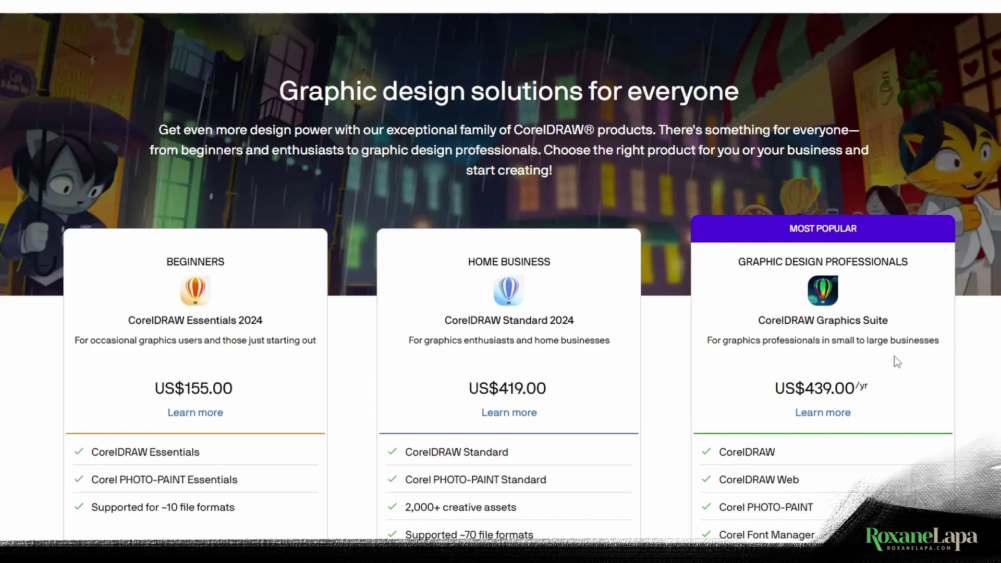
pyautogui.scroll(-5, 893, 357)
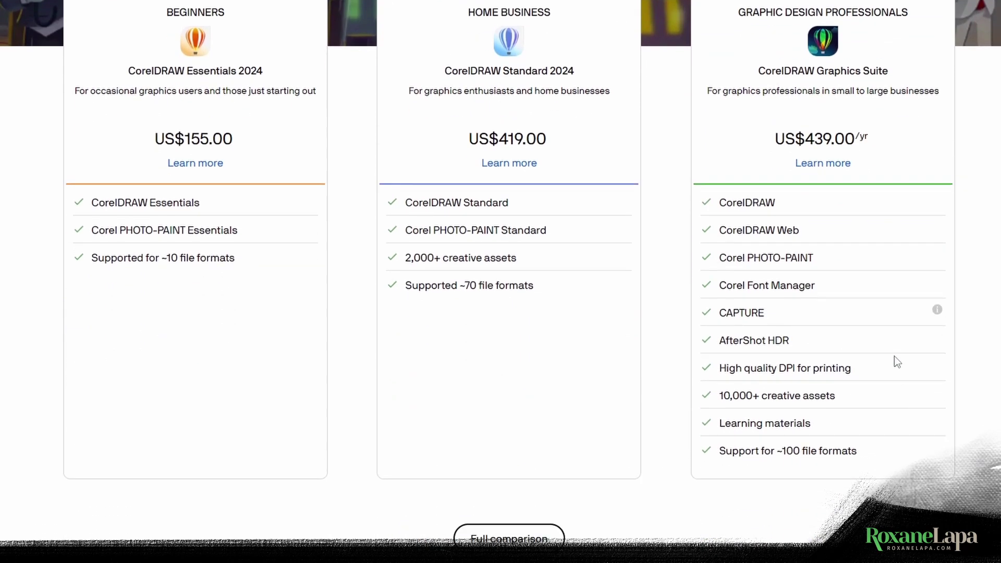
pyautogui.scroll(1, 894, 357)
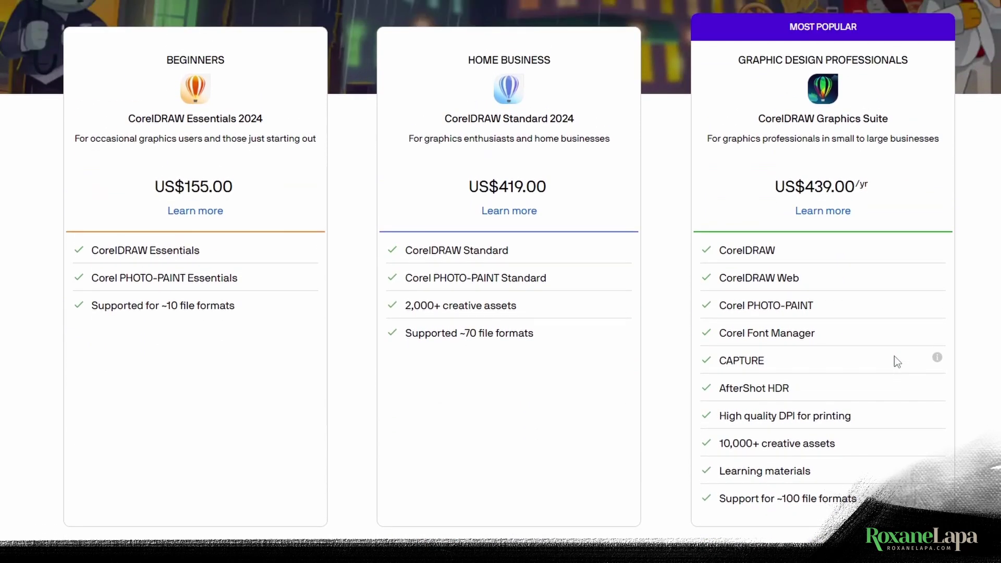